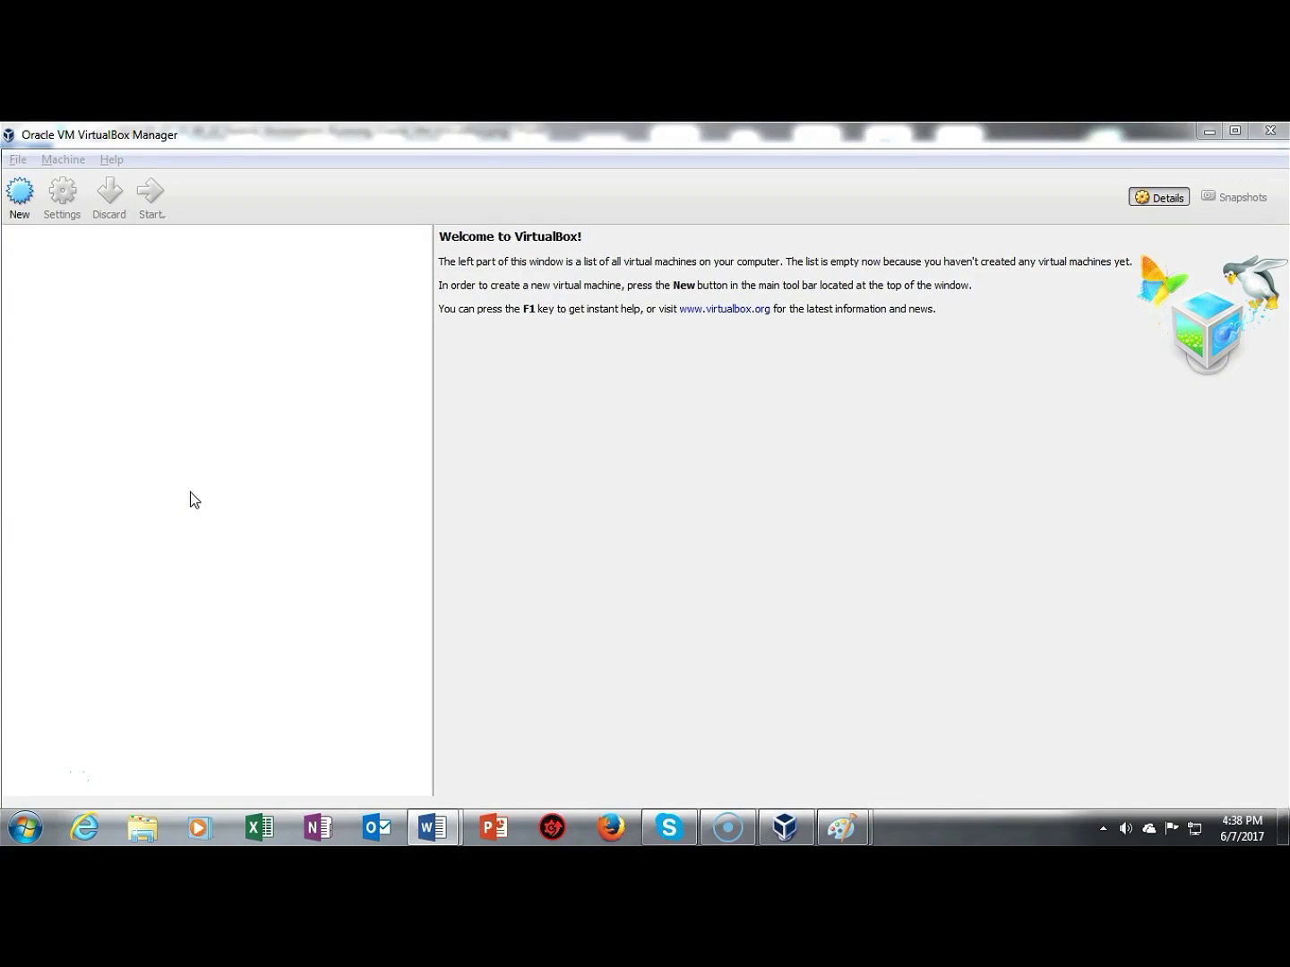
Step: Start a new VM named 'Fedora Workstation' with type Linux and version Fedora (64-bit)
left_click(21, 198)
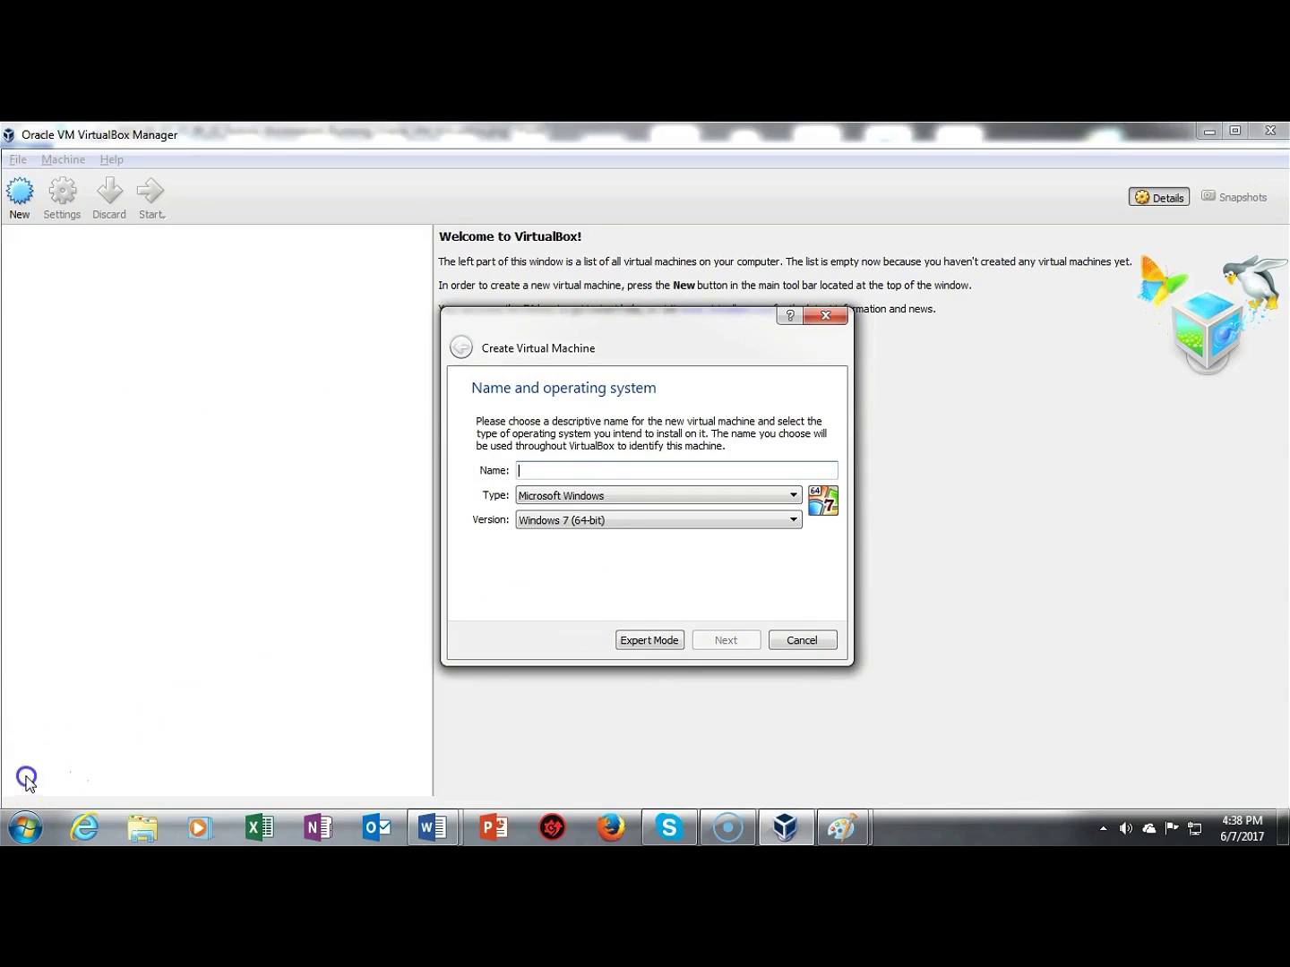
type("Fedora Workstation")
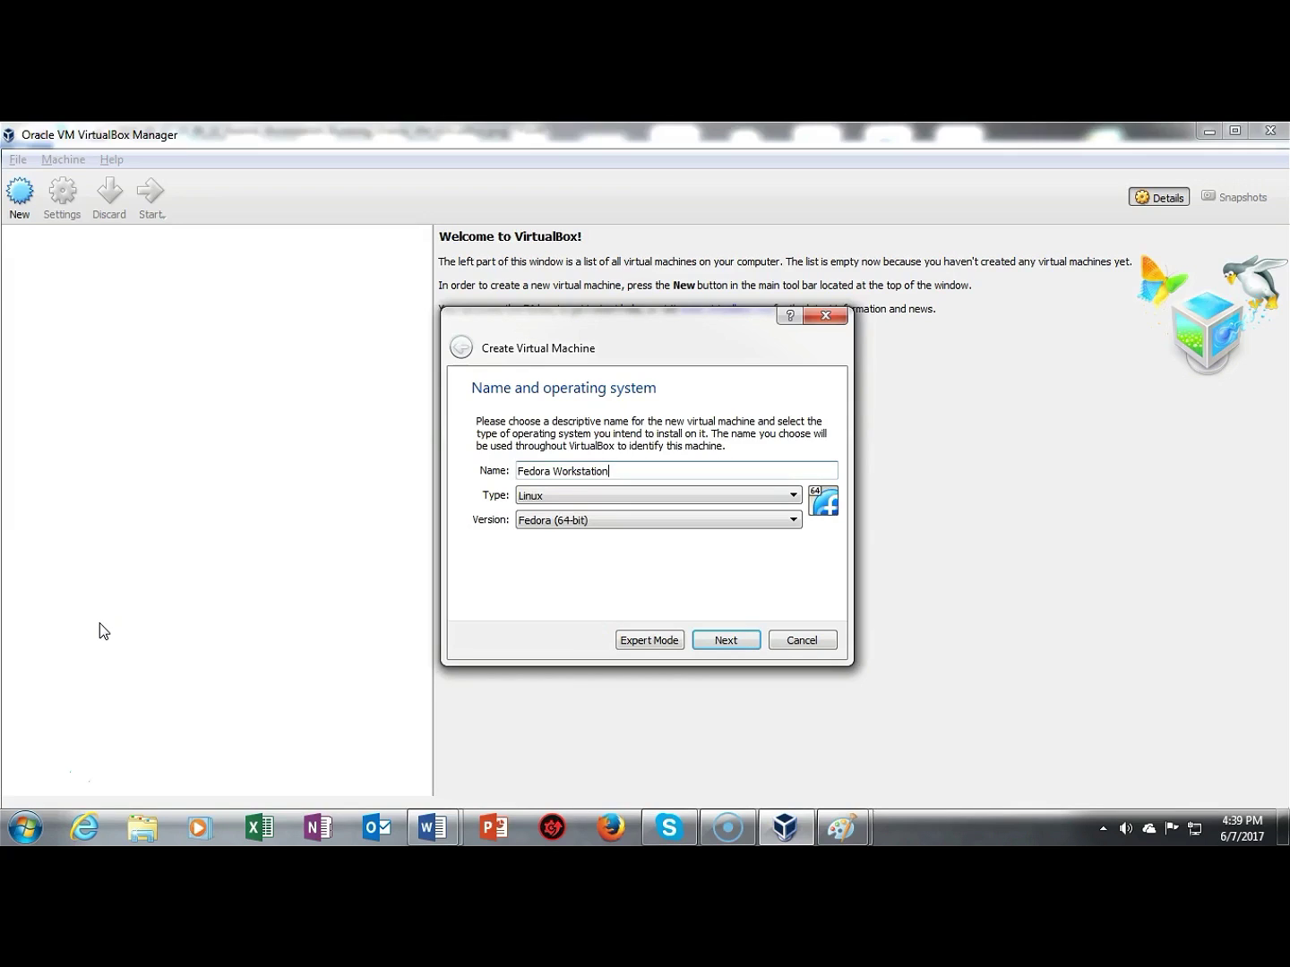
left_click(792, 498)
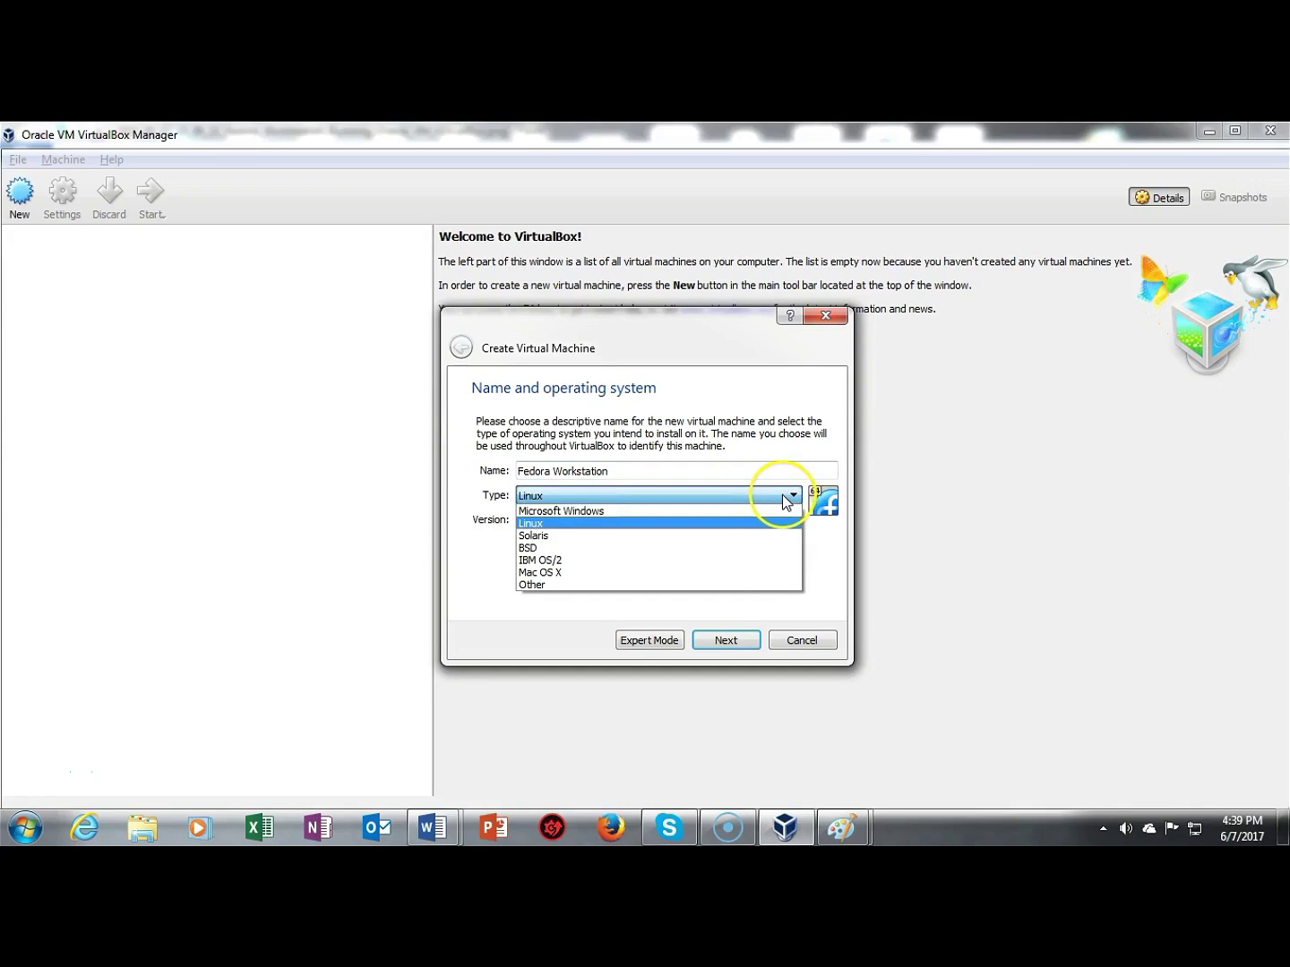
left_click(563, 624)
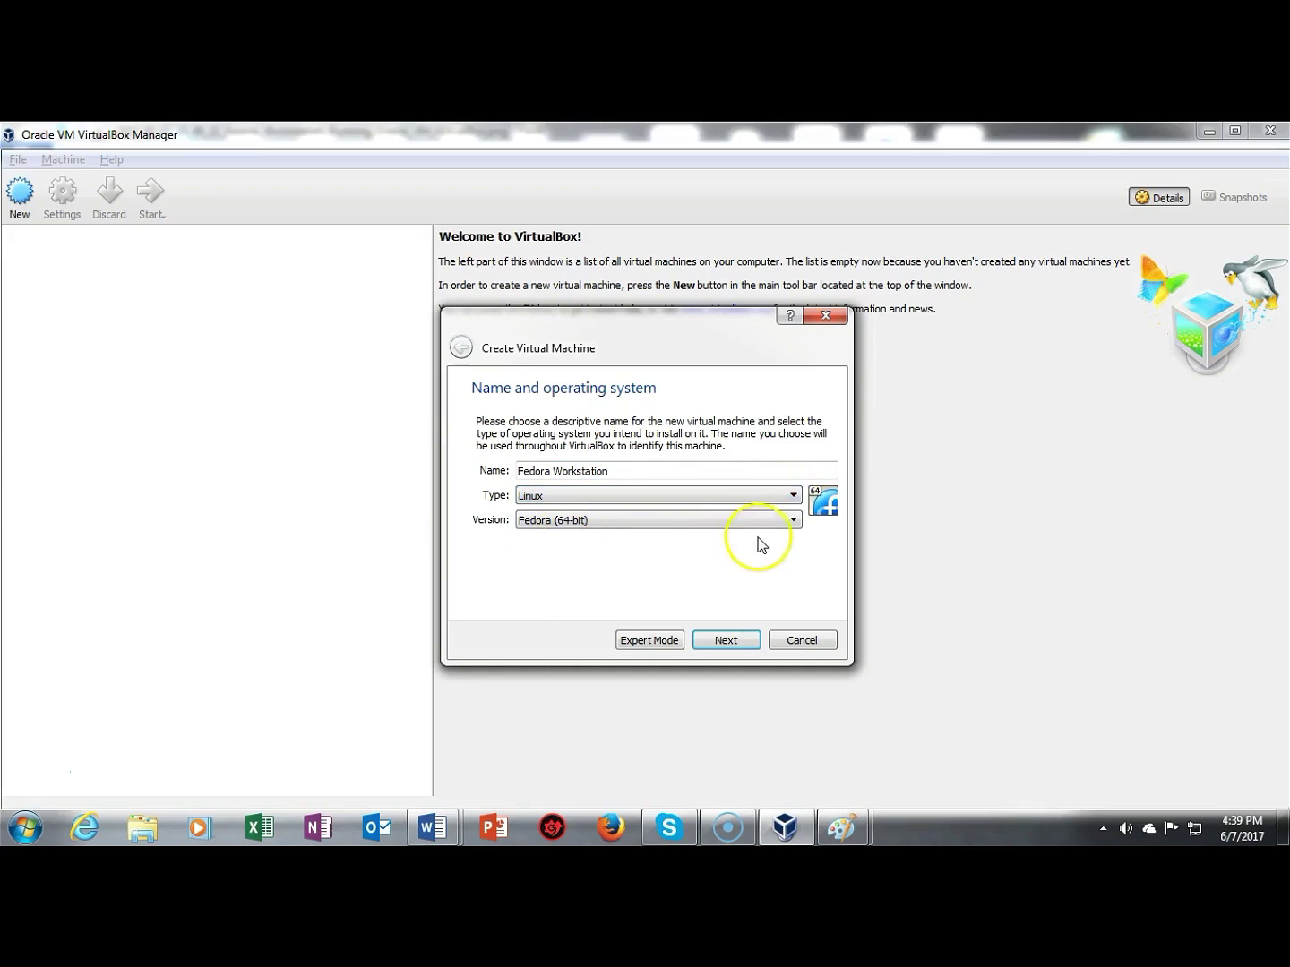
left_click(792, 520)
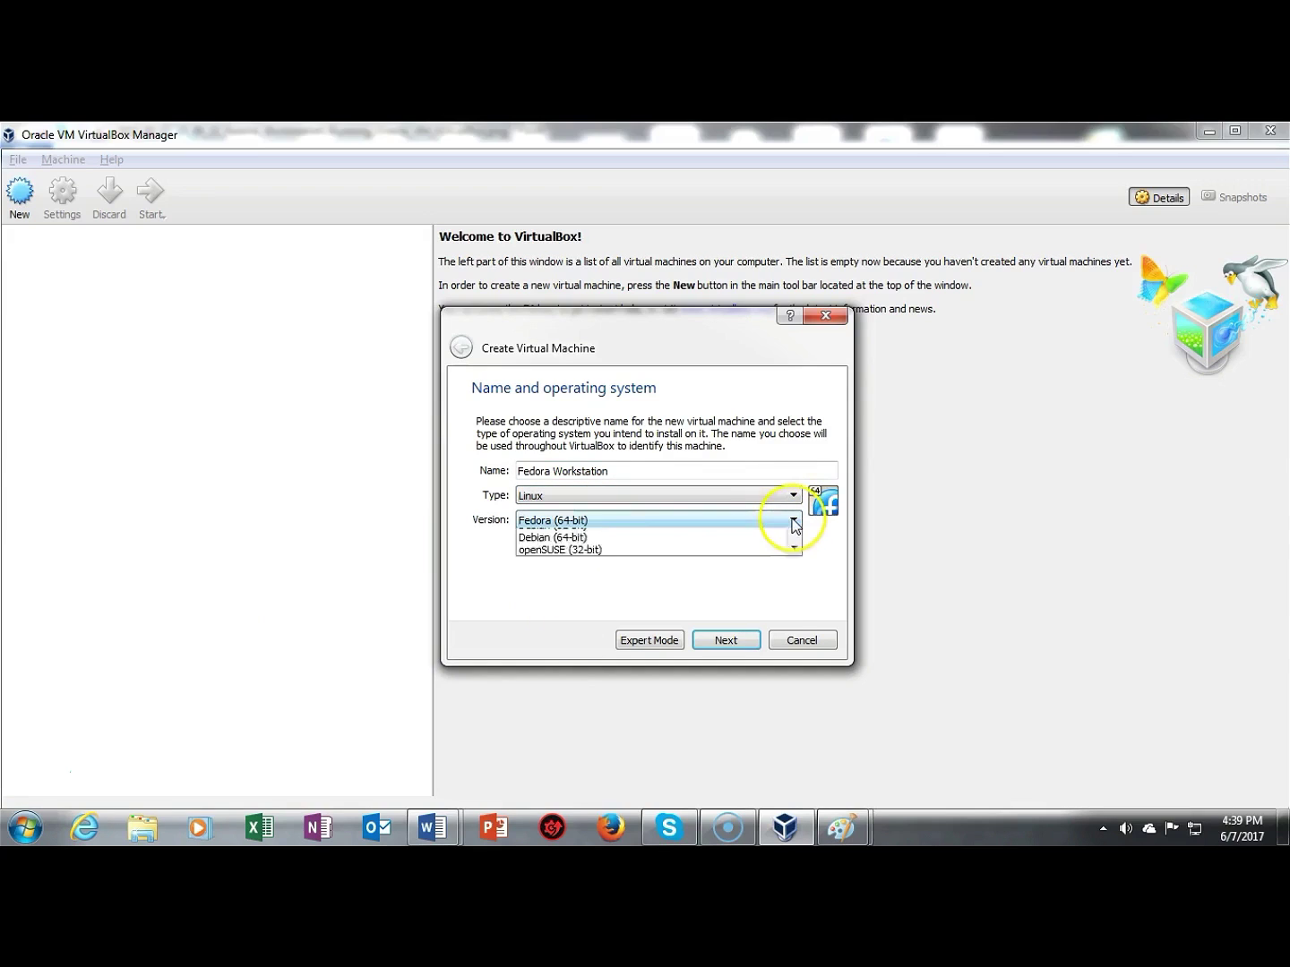
left_click(823, 555)
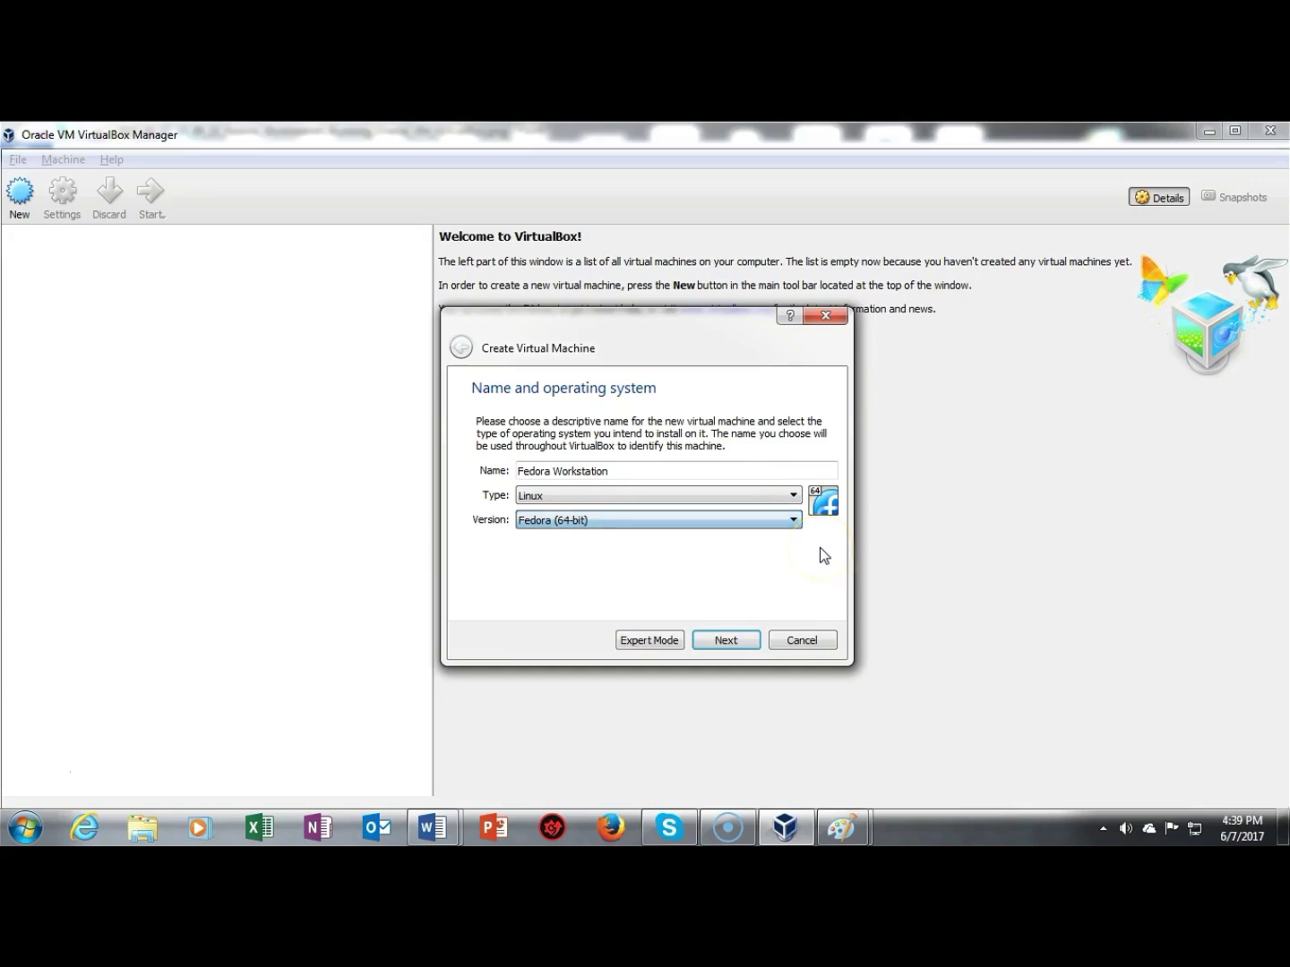
left_click(723, 642)
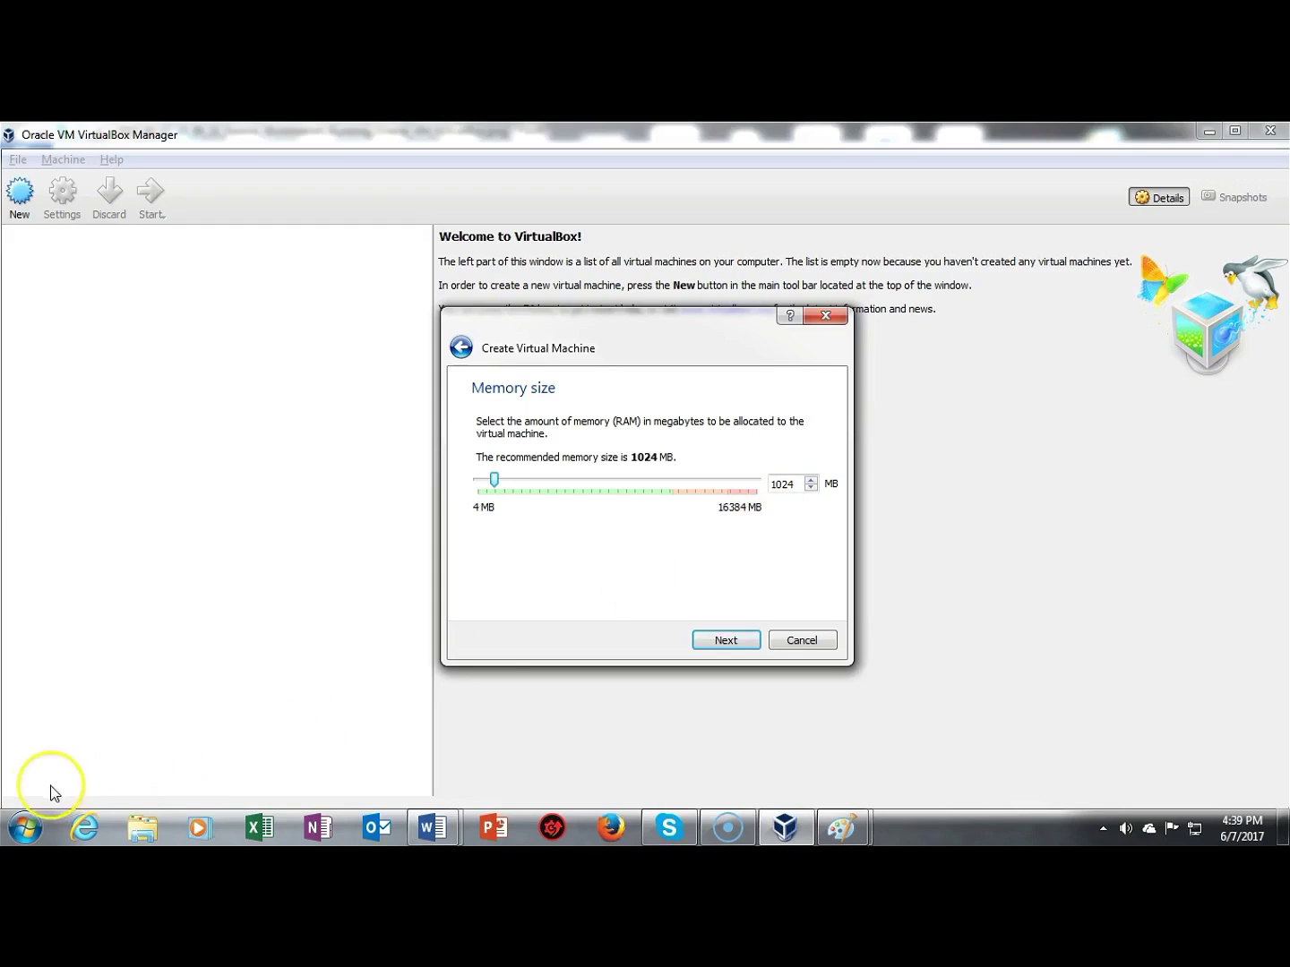
Step: Give the machine 2048 MB of memory and choose to create a new virtual hard disk now
type("2048")
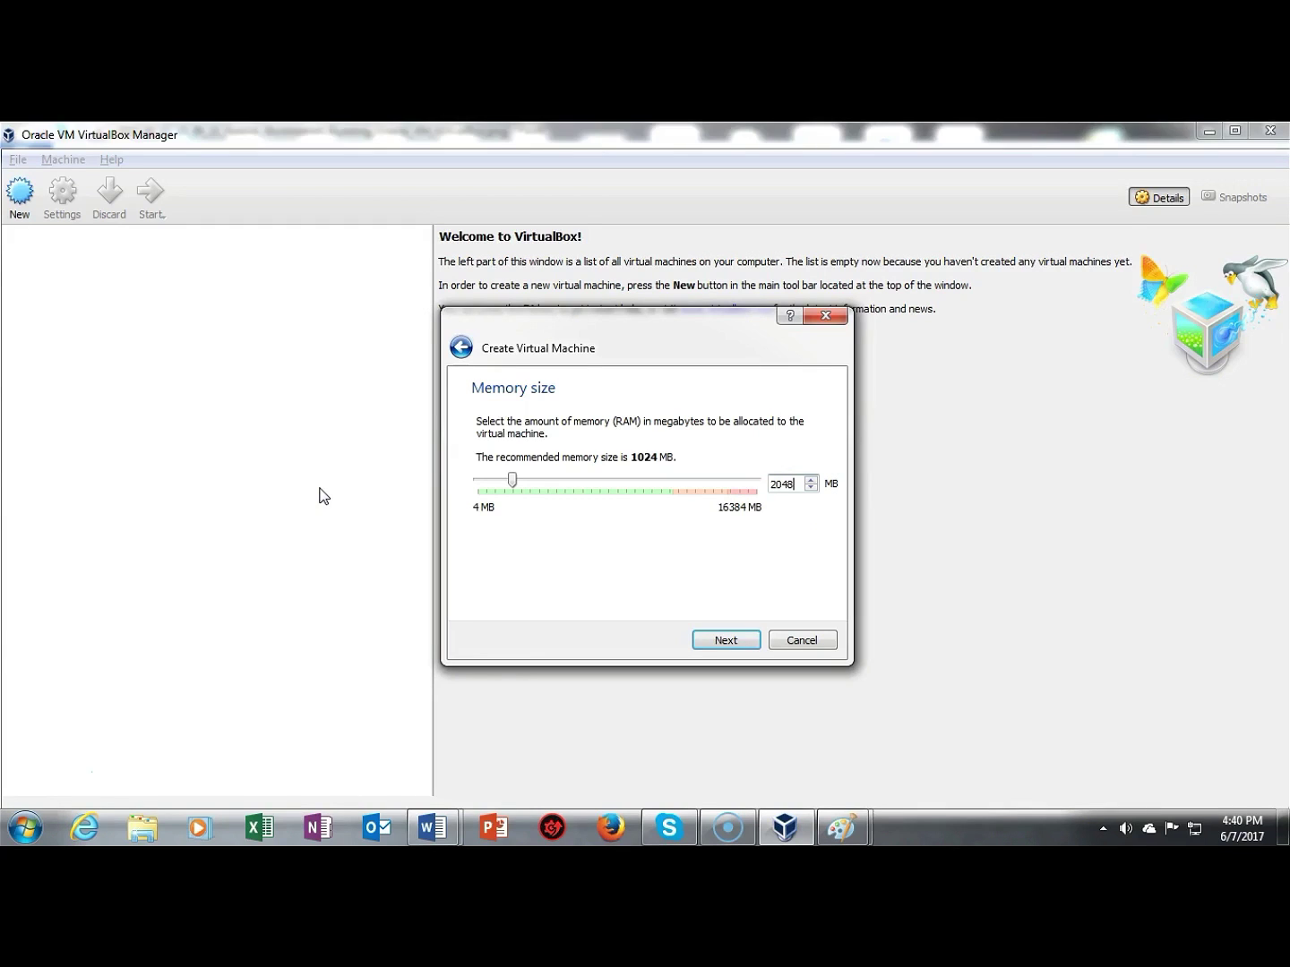
left_click(729, 639)
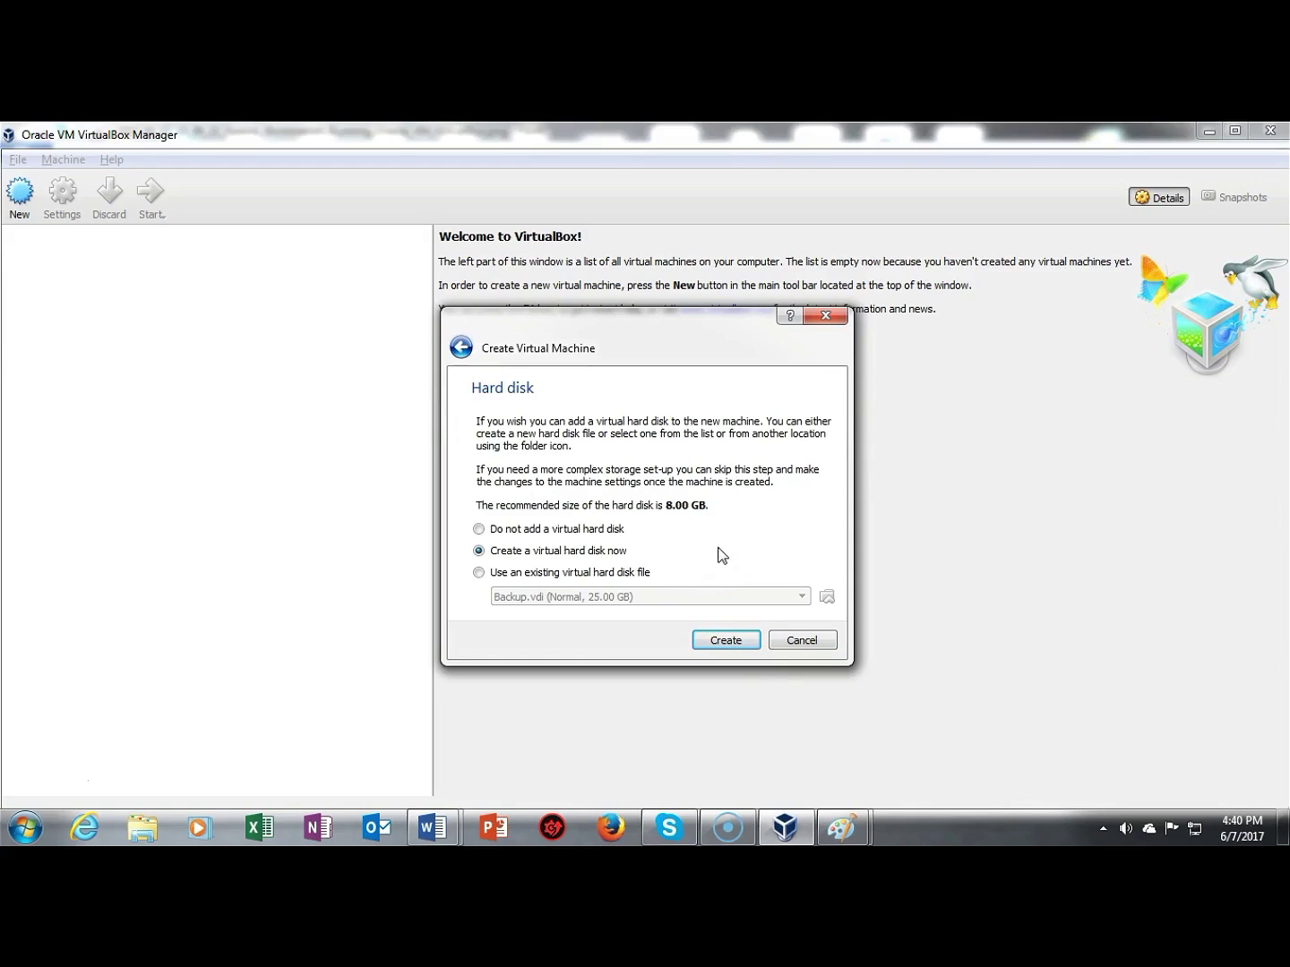
left_click(721, 641)
Step: Create a dynamically allocated 60 GB VDI disk named Fedora Workstation, finishing the machine
left_click(697, 528)
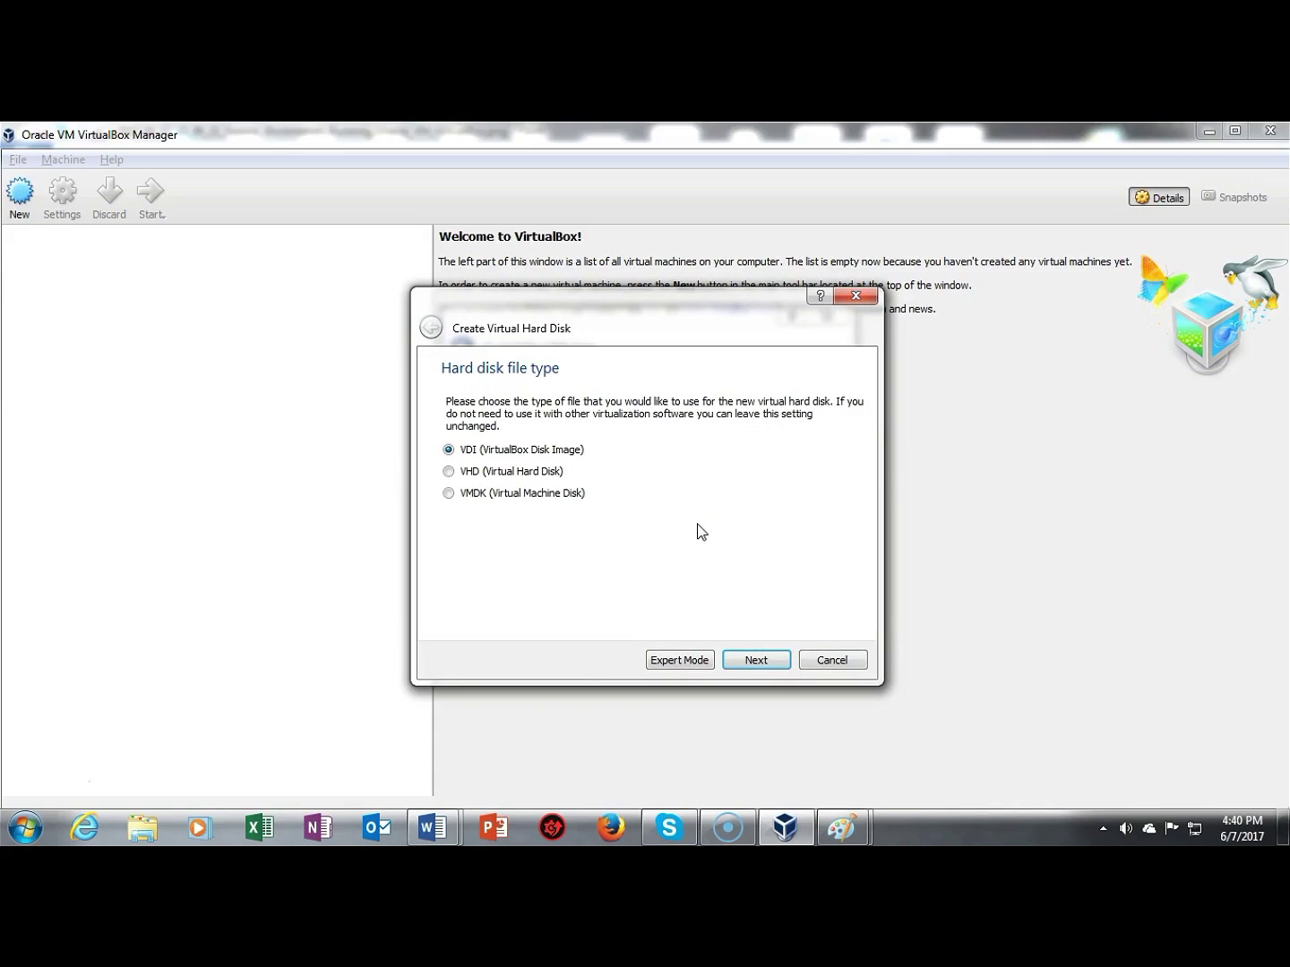
left_click(750, 659)
left_click(717, 594)
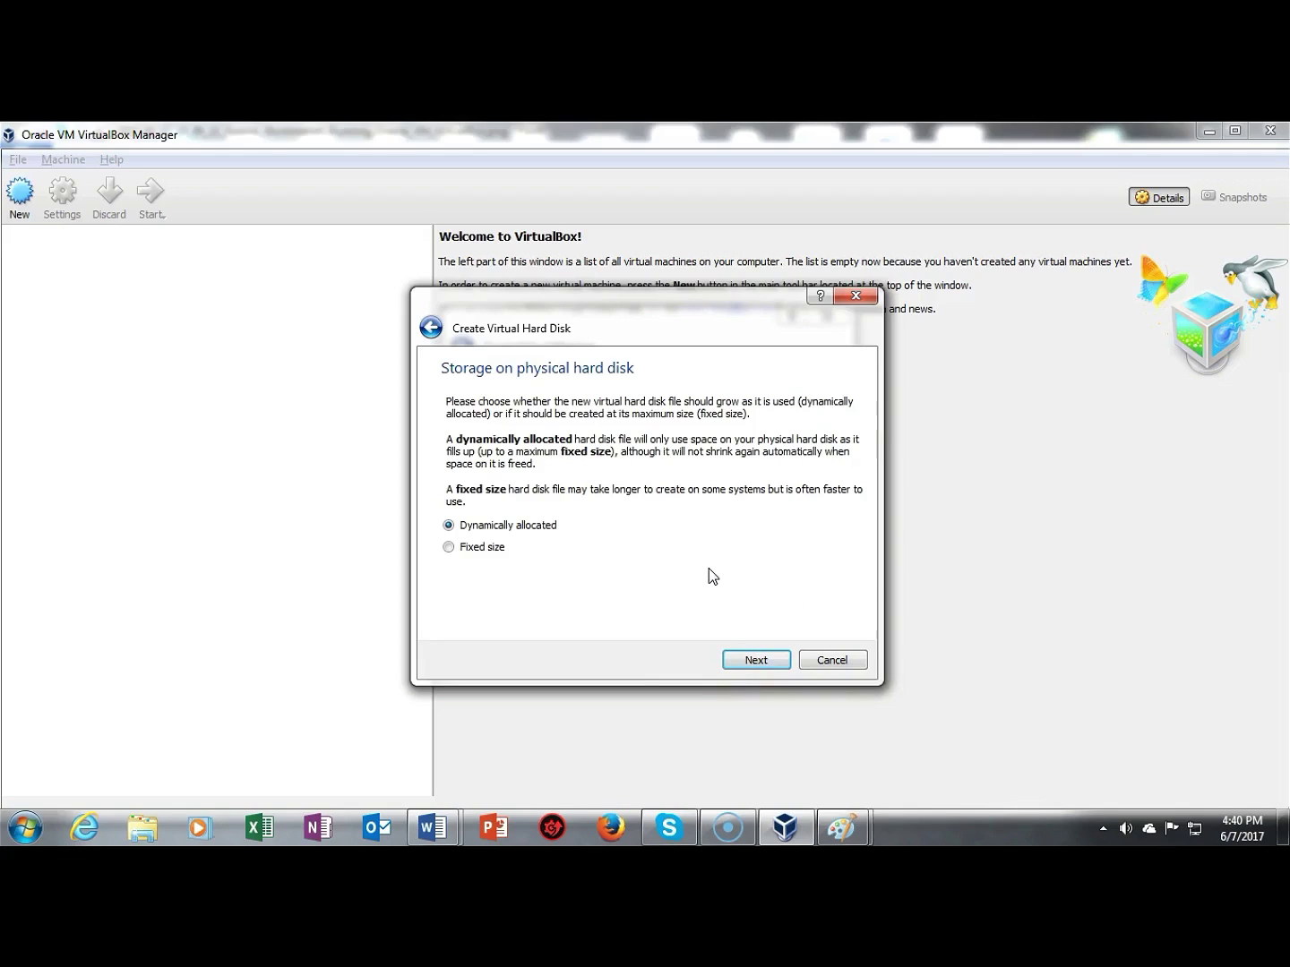
left_click(755, 660)
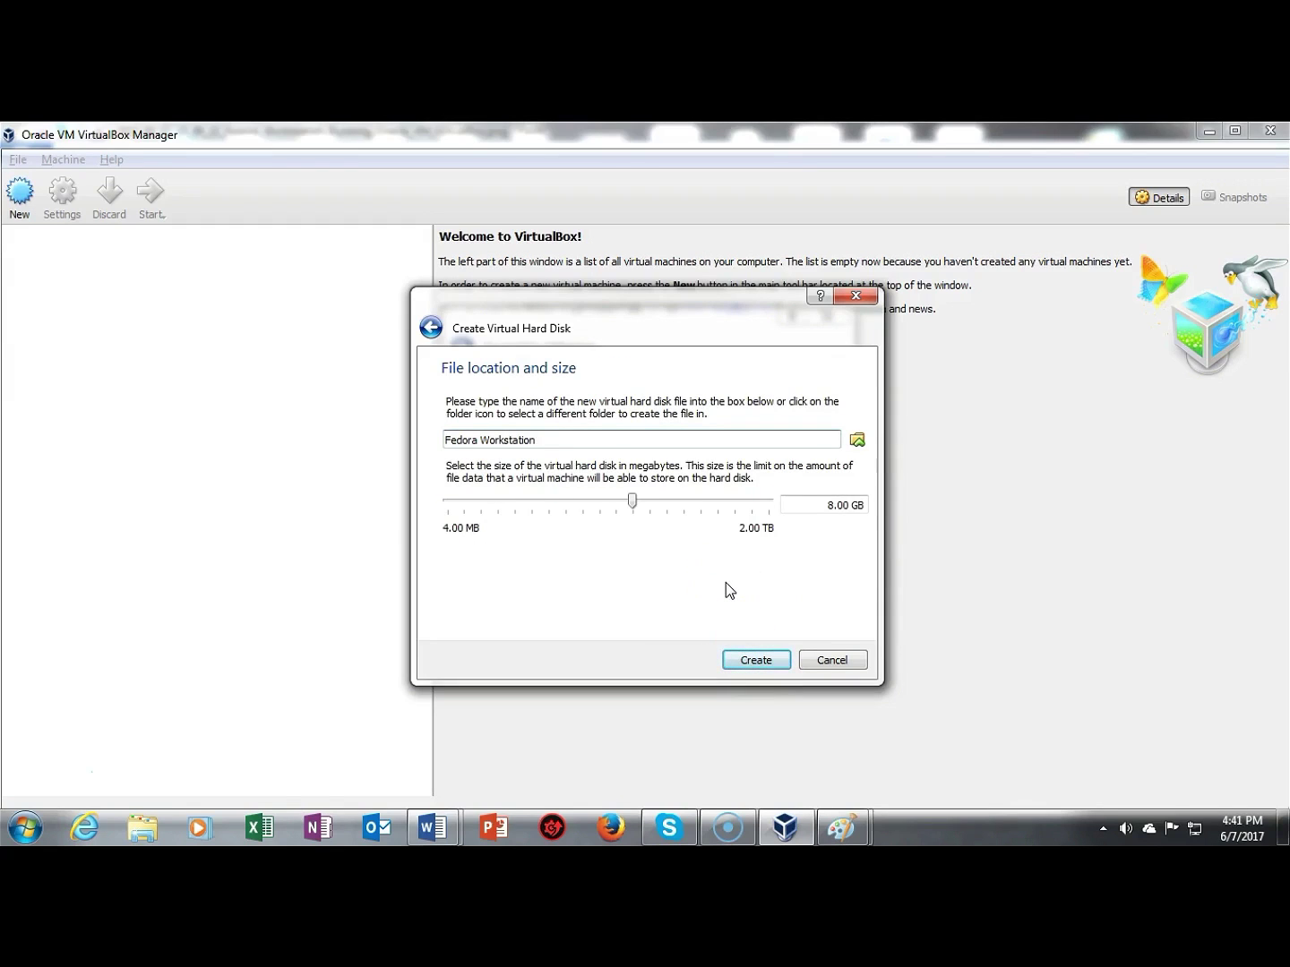
left_click(829, 507)
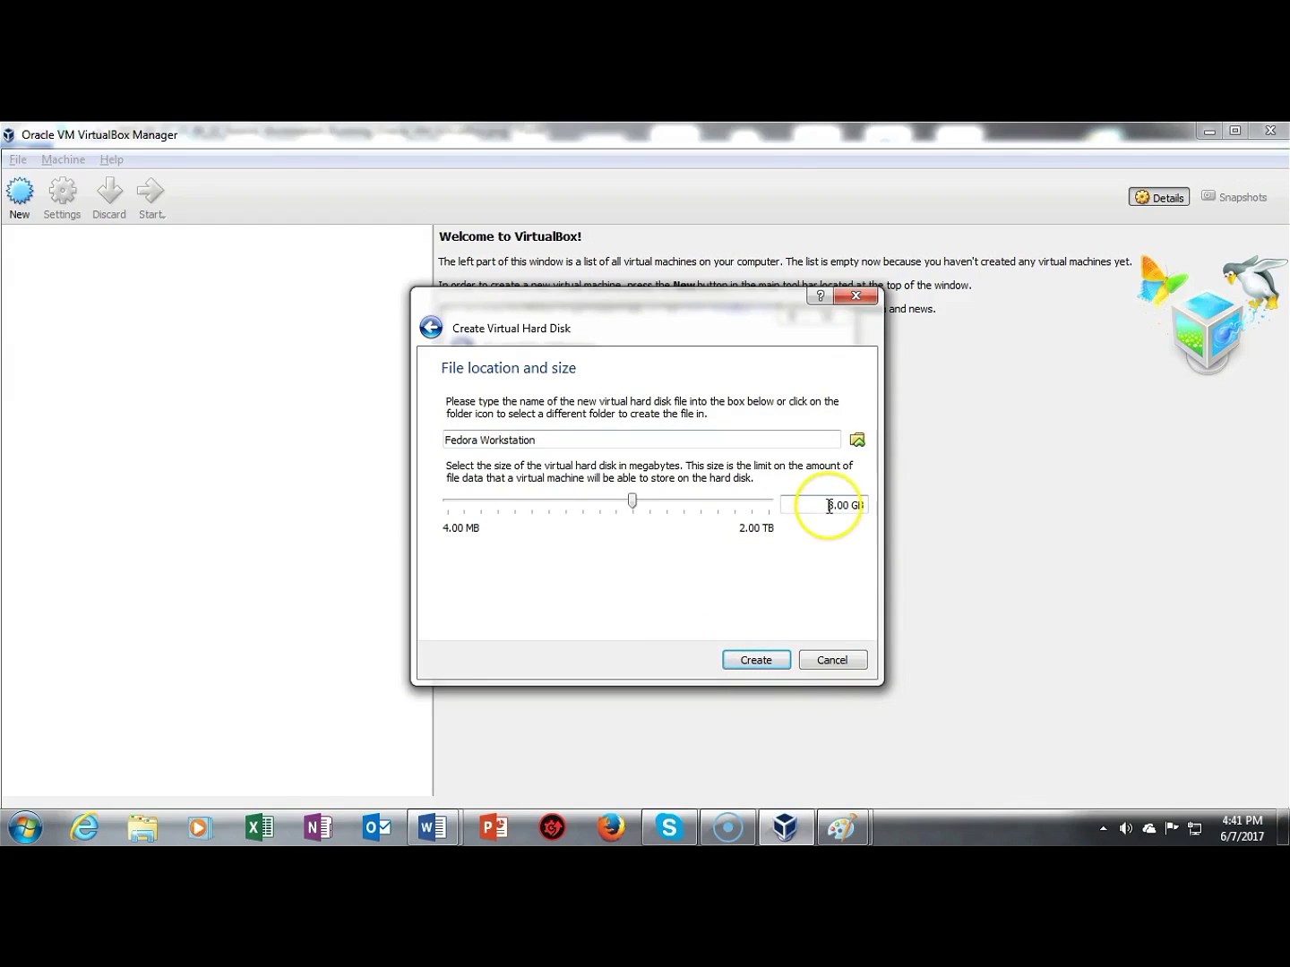
left_click_drag(827, 507, 834, 508)
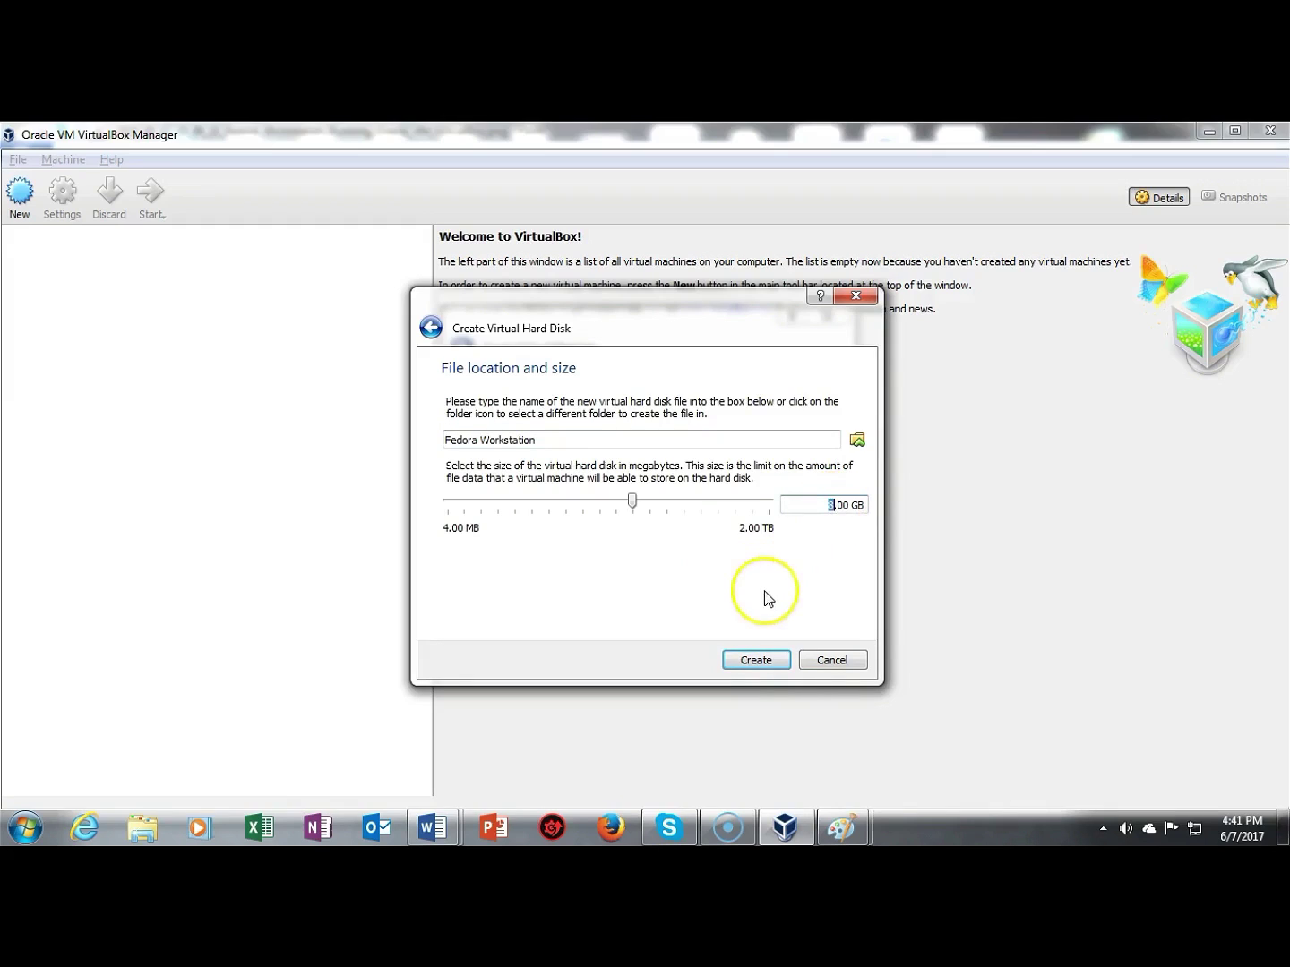
type("60")
left_click(778, 662)
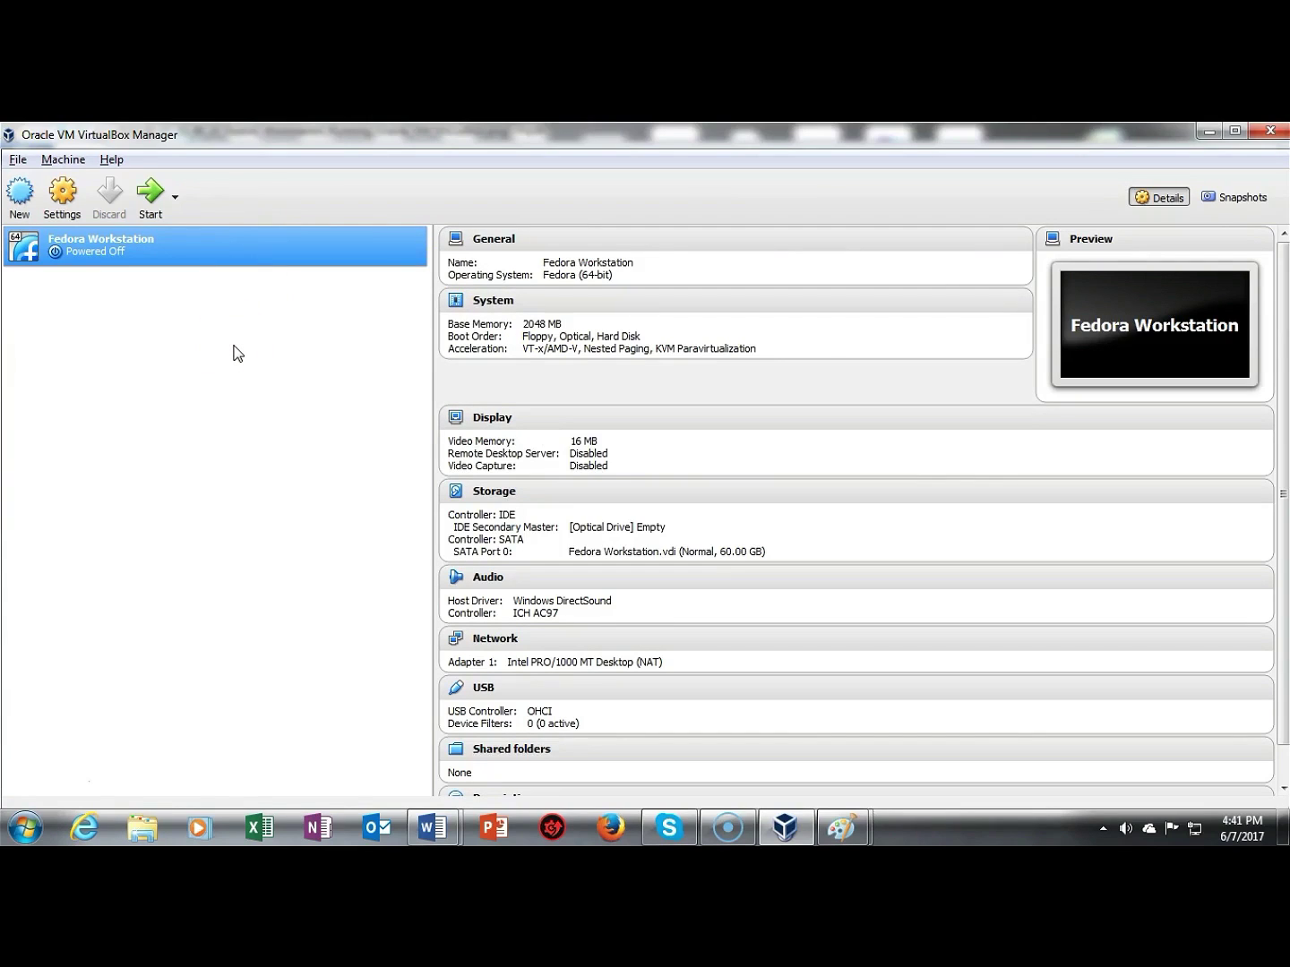
Step: Power on the machine and boot it from Fedora-Workstation-Live-x86_64-25-1.3.iso
left_click(154, 190)
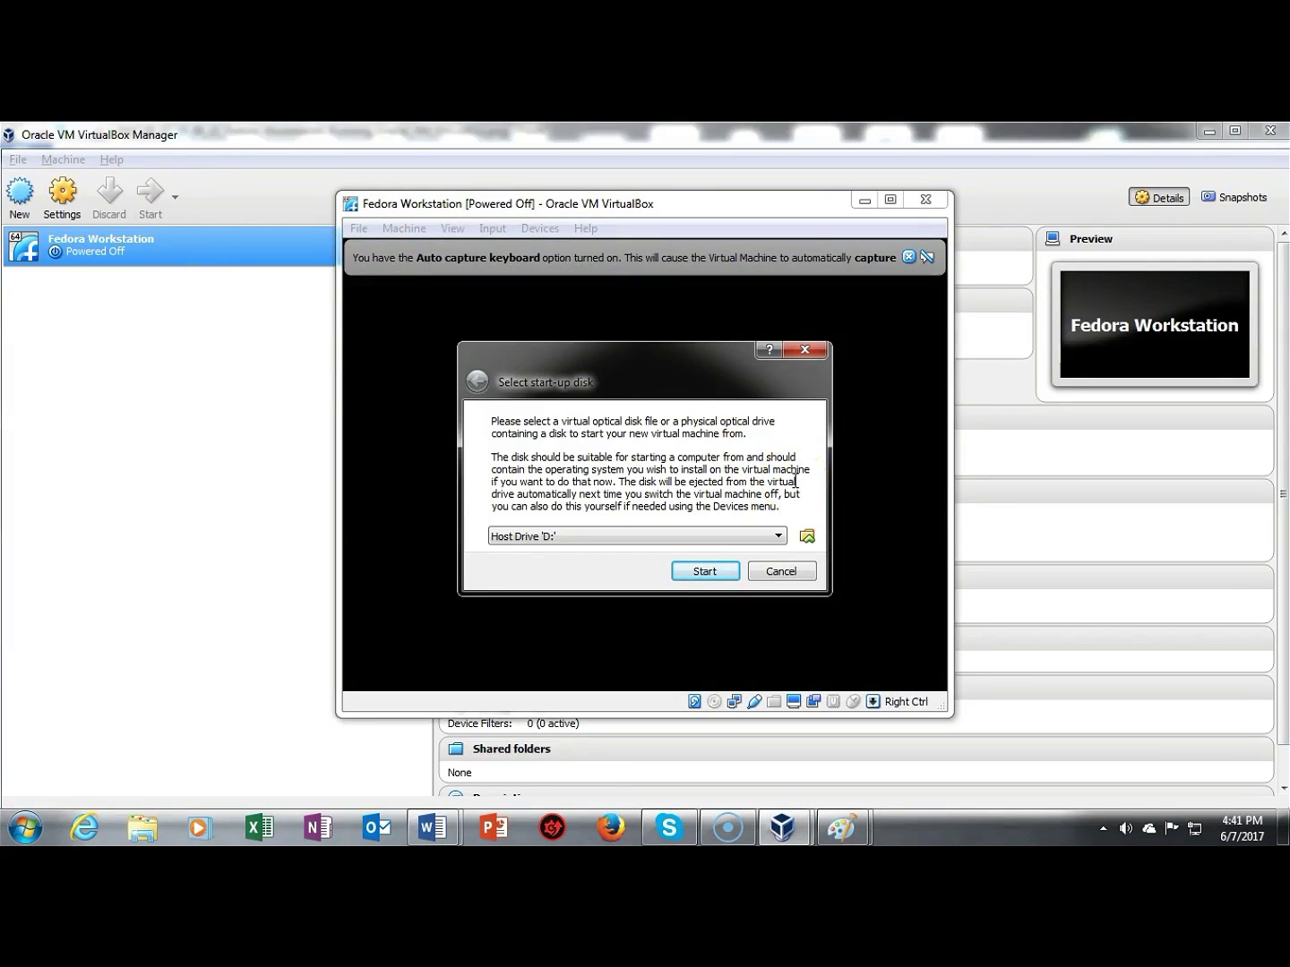
left_click(807, 535)
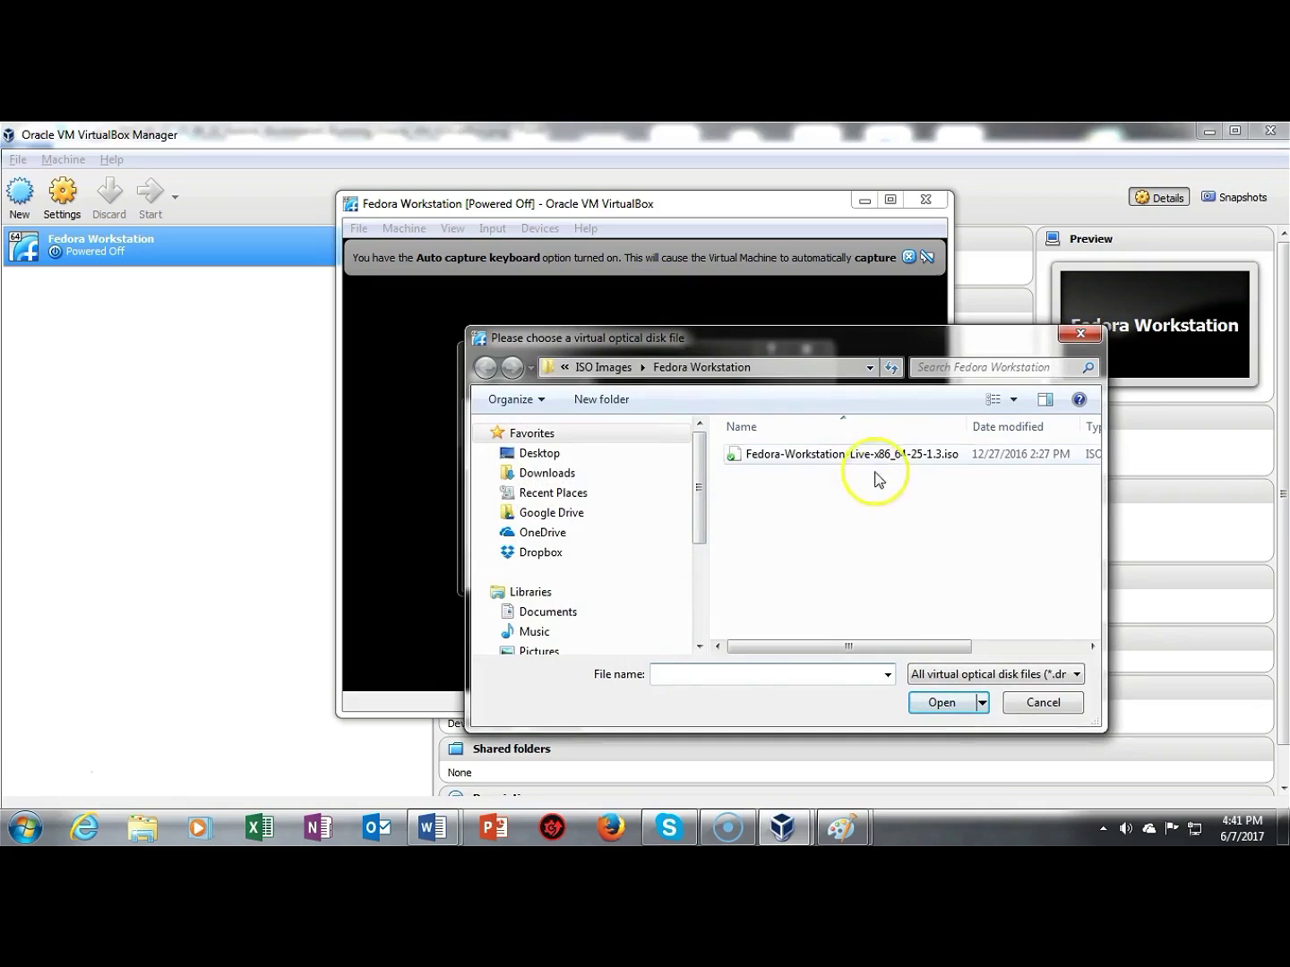
double_click(856, 455)
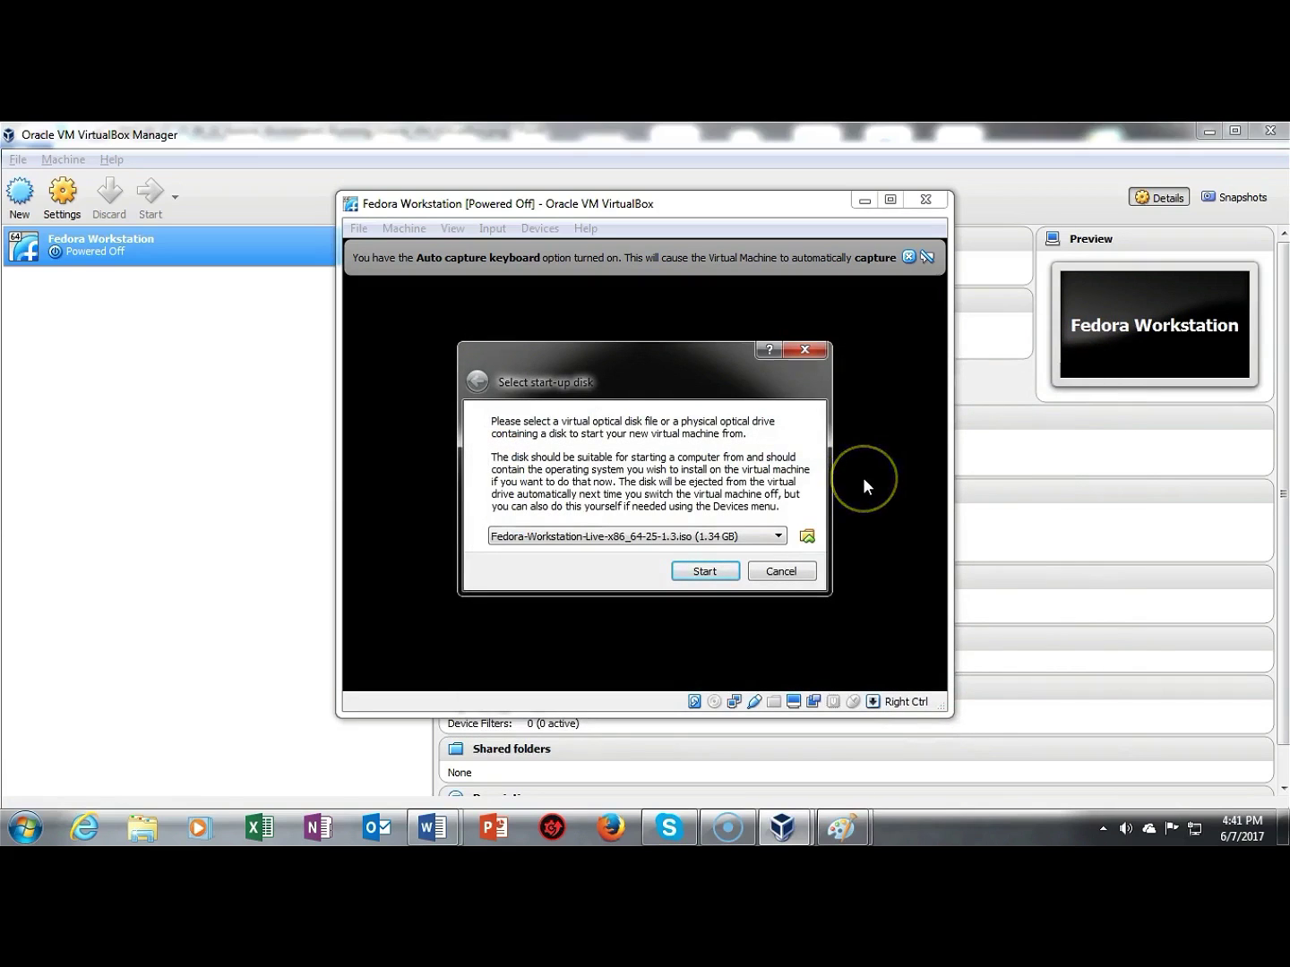
left_click(703, 574)
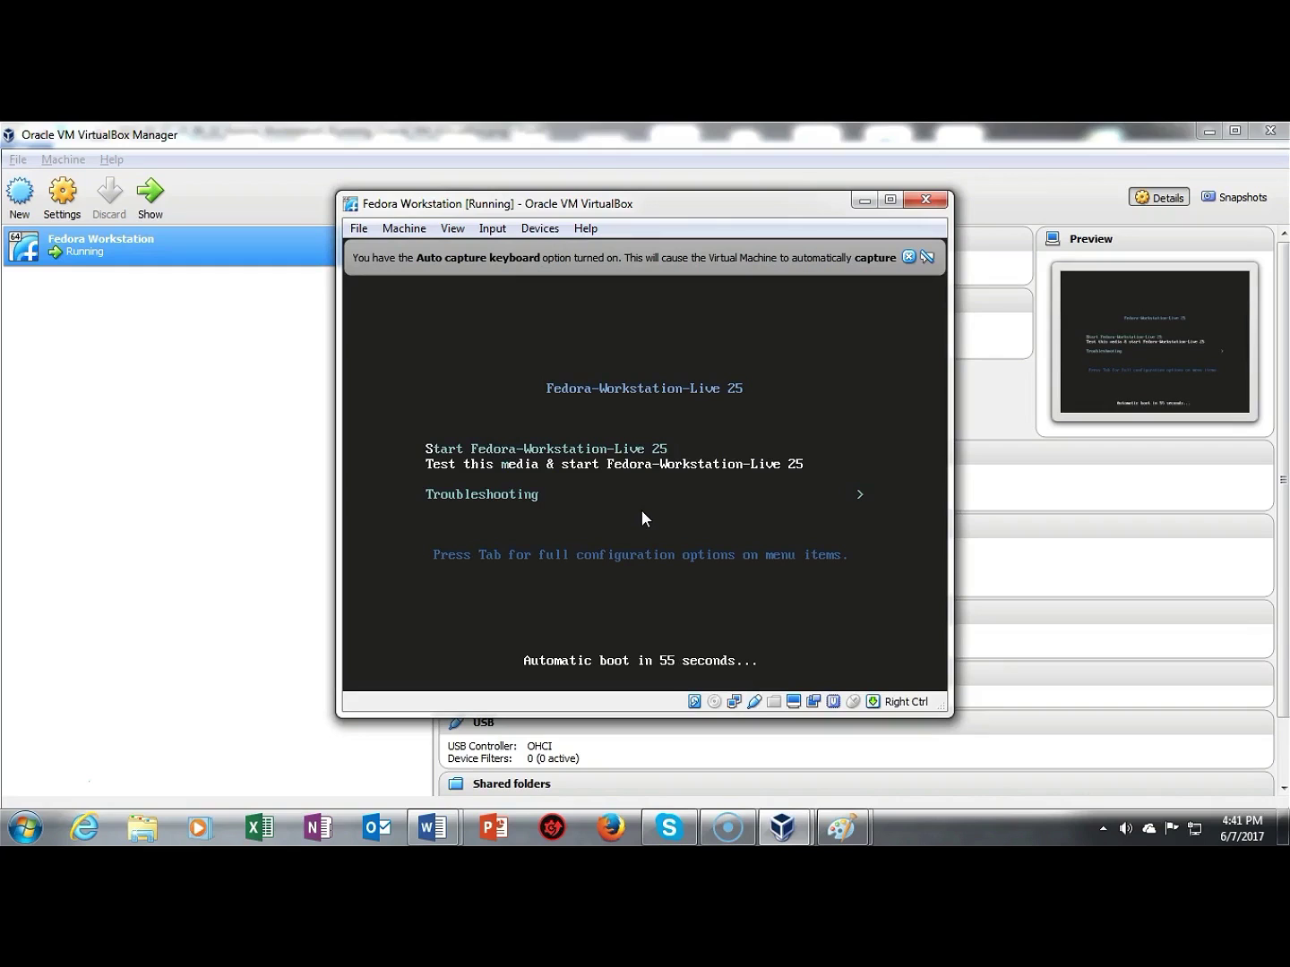
Step: Boot Fedora Live maximized, skip the media check, and launch Install to Hard Drive as Live System User
key("Return")
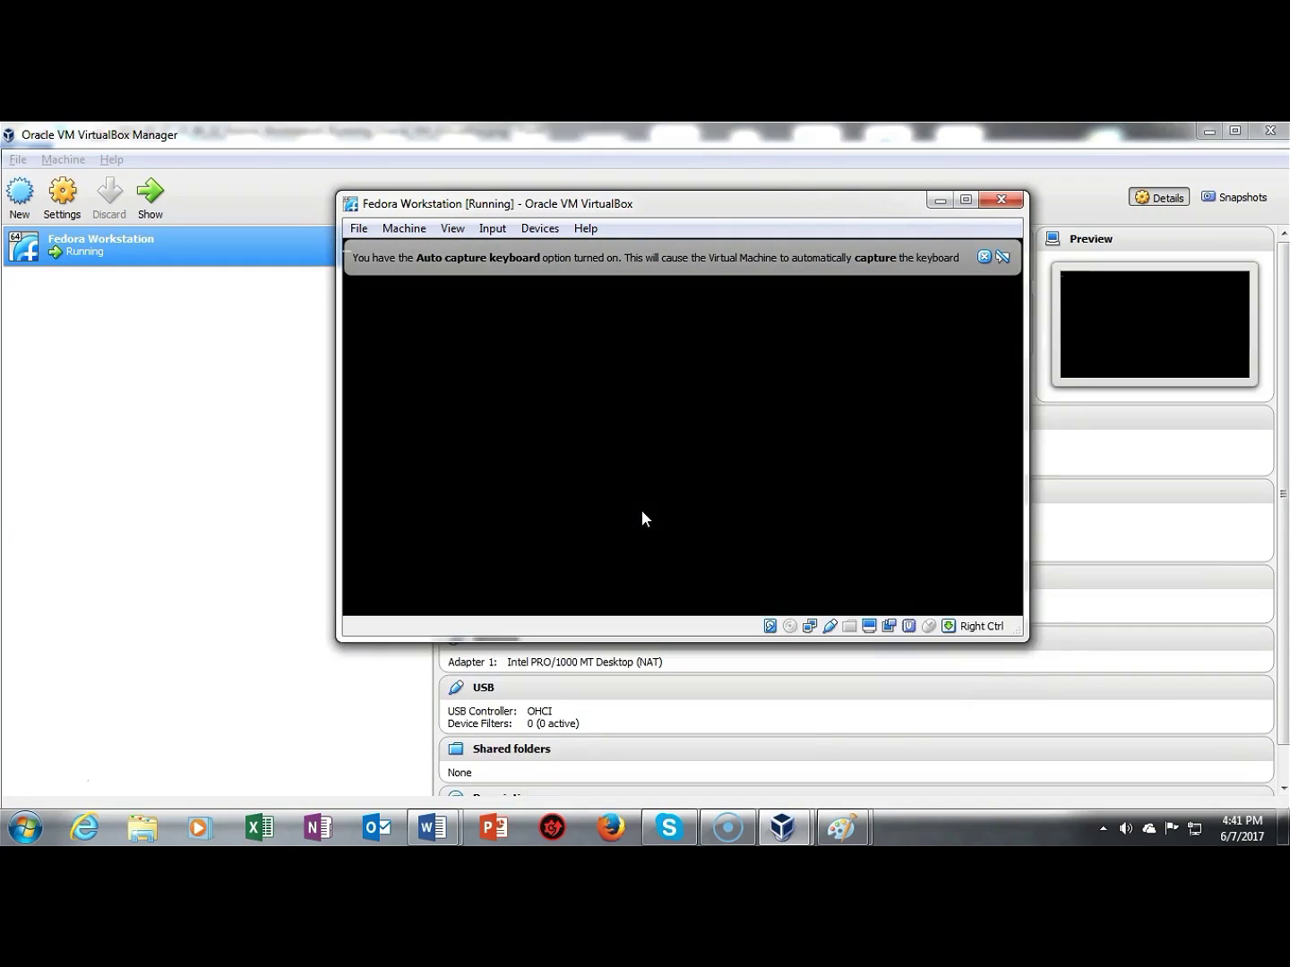
left_click(964, 199)
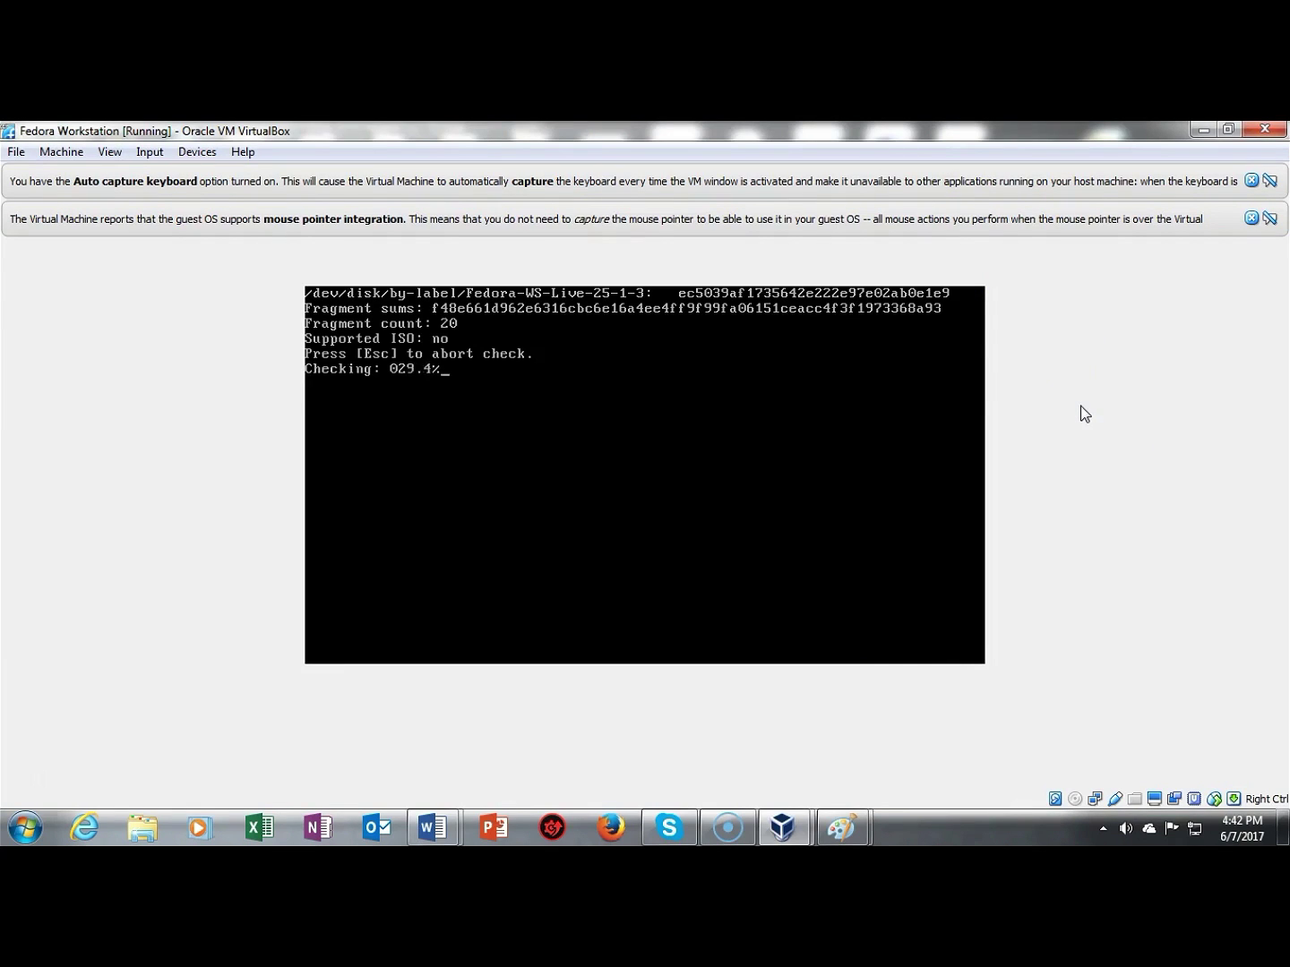
key("Escape")
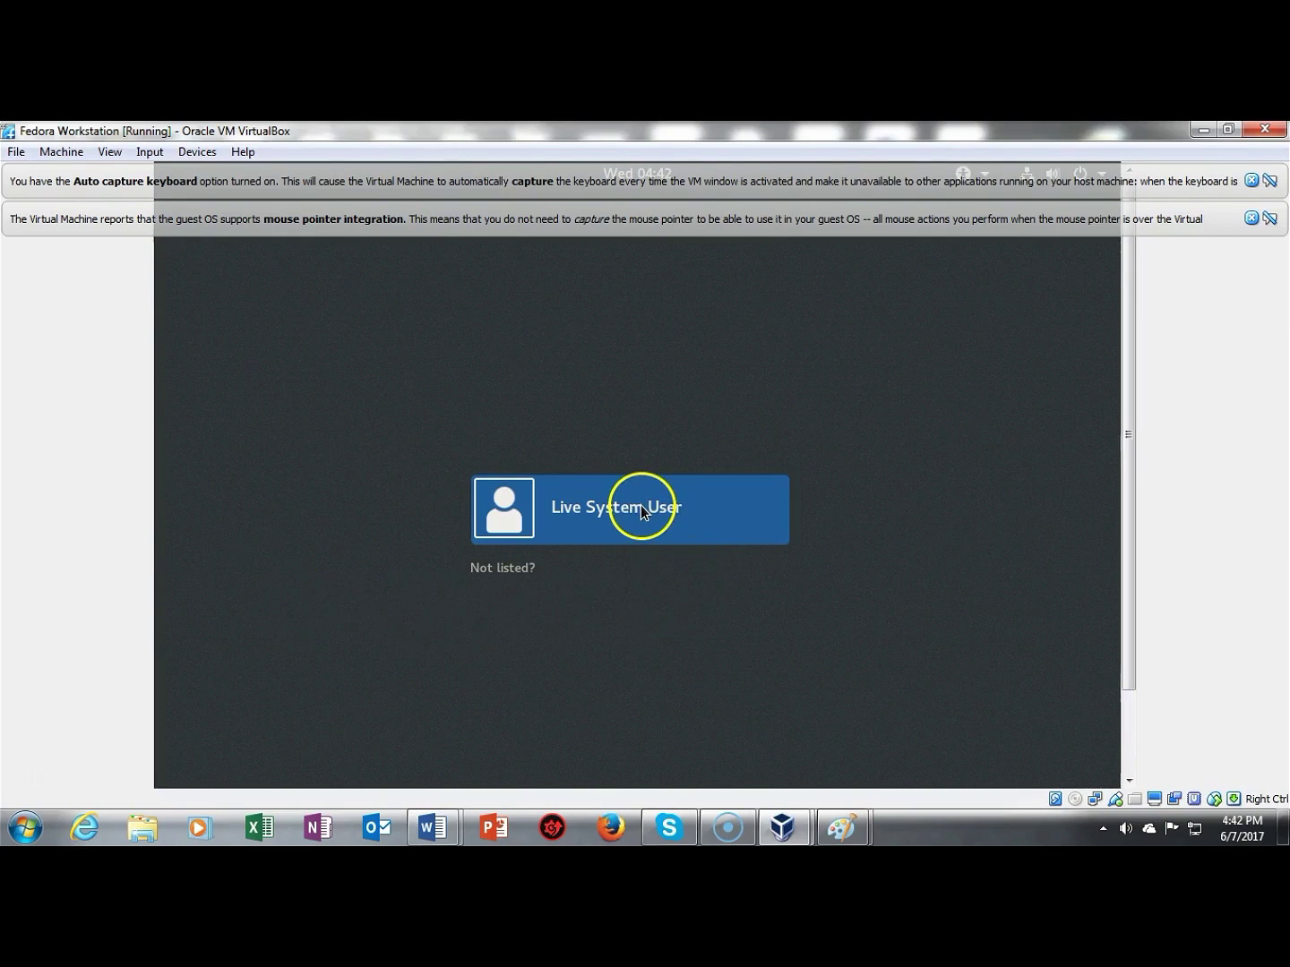
left_click(640, 509)
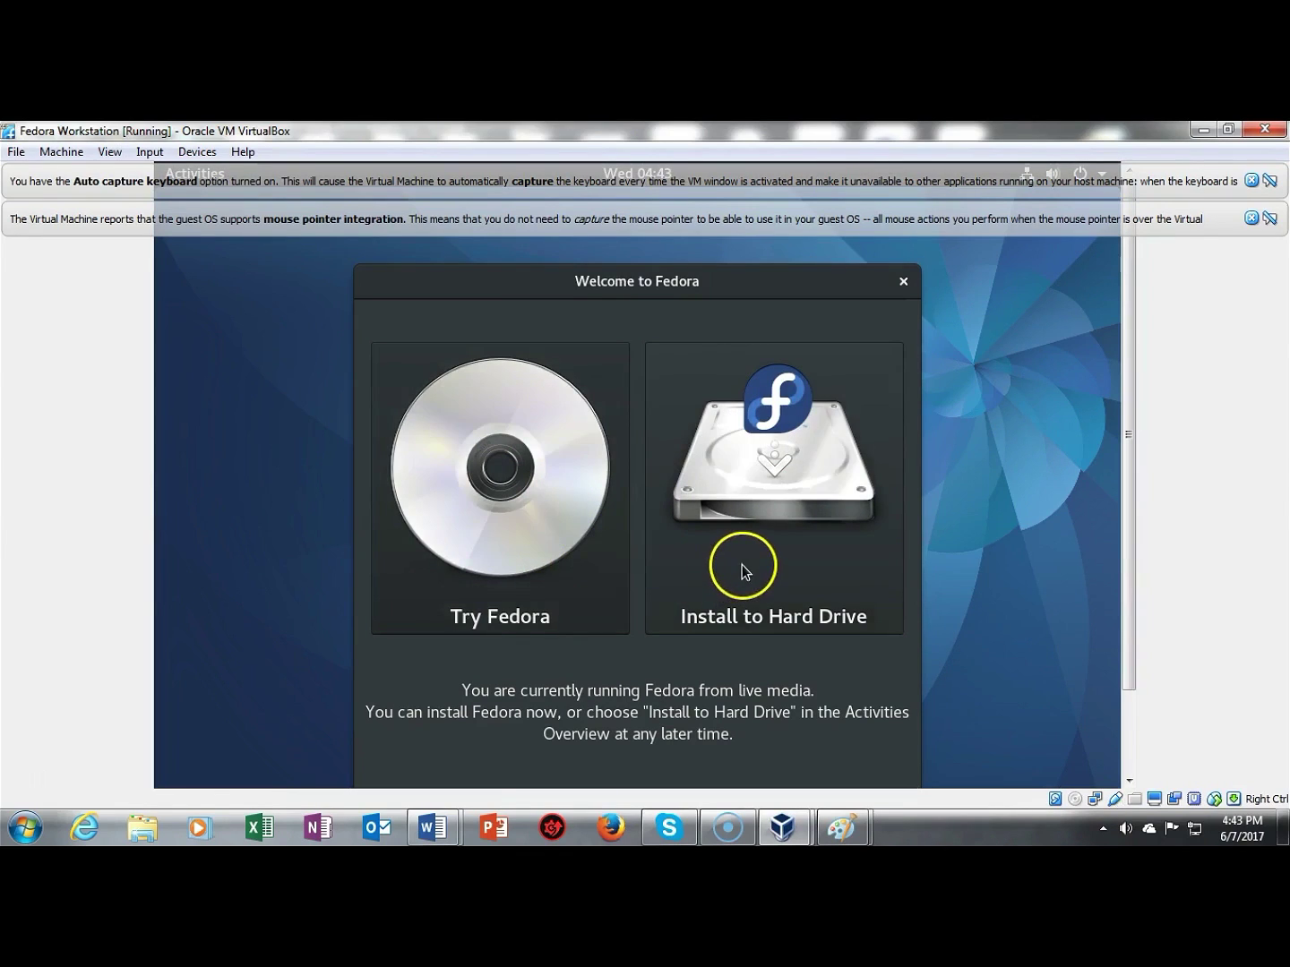
left_click(759, 484)
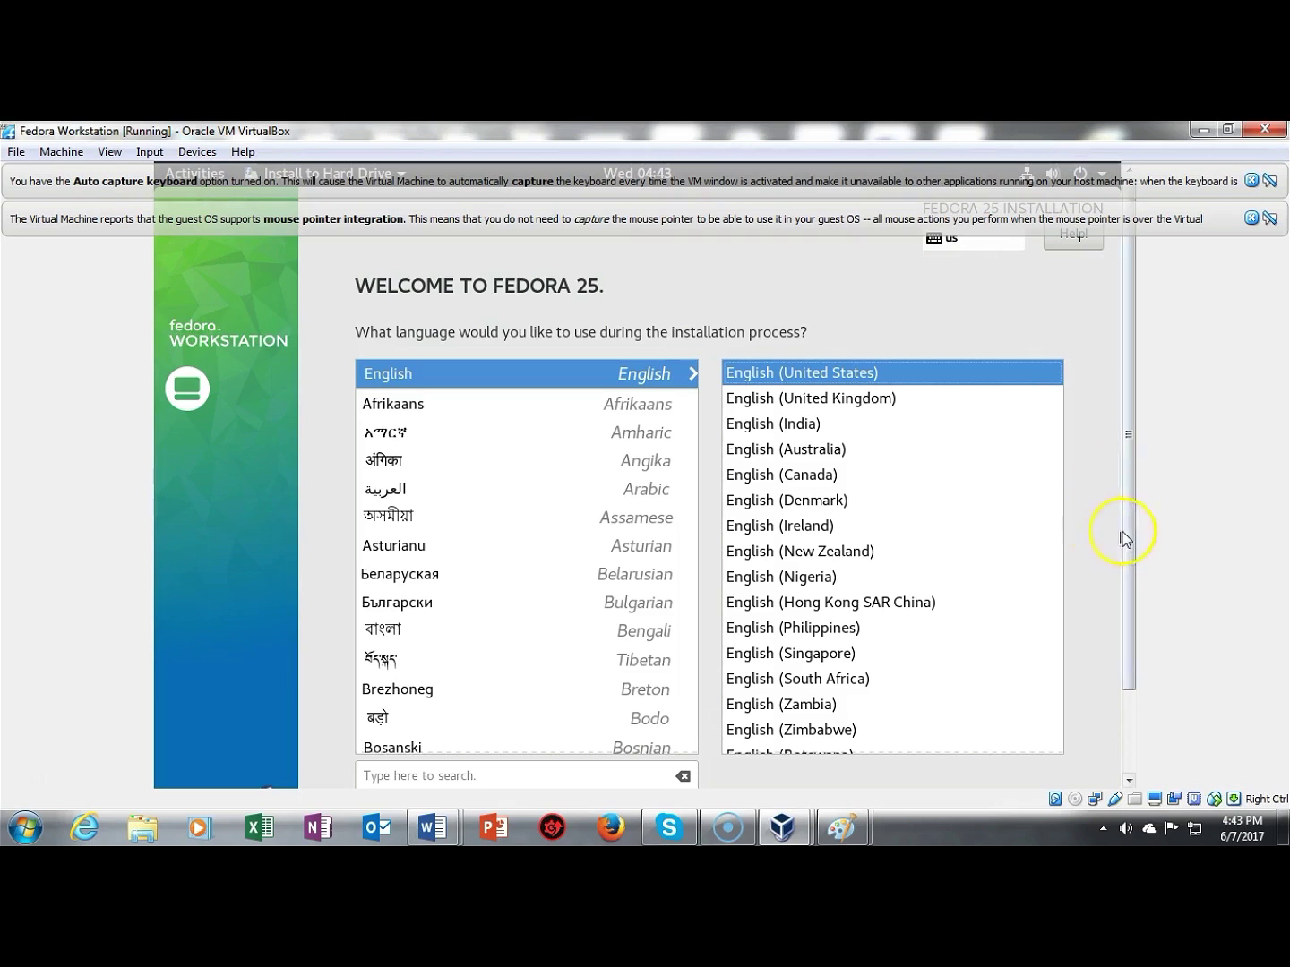
Step: Accept English (United States) as the installation language
left_click_drag(1128, 538, 1131, 632)
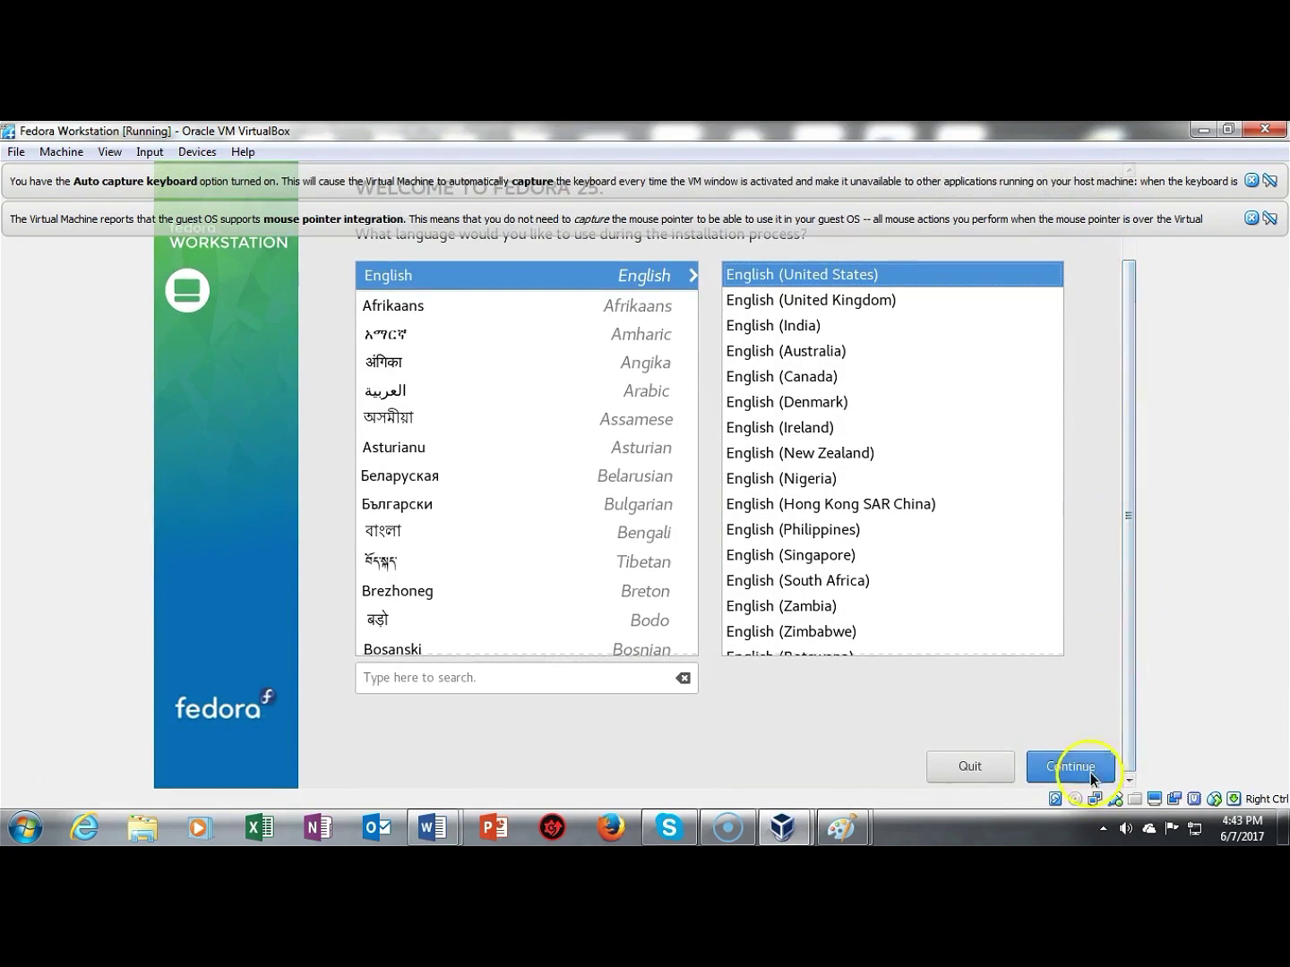
left_click(1064, 770)
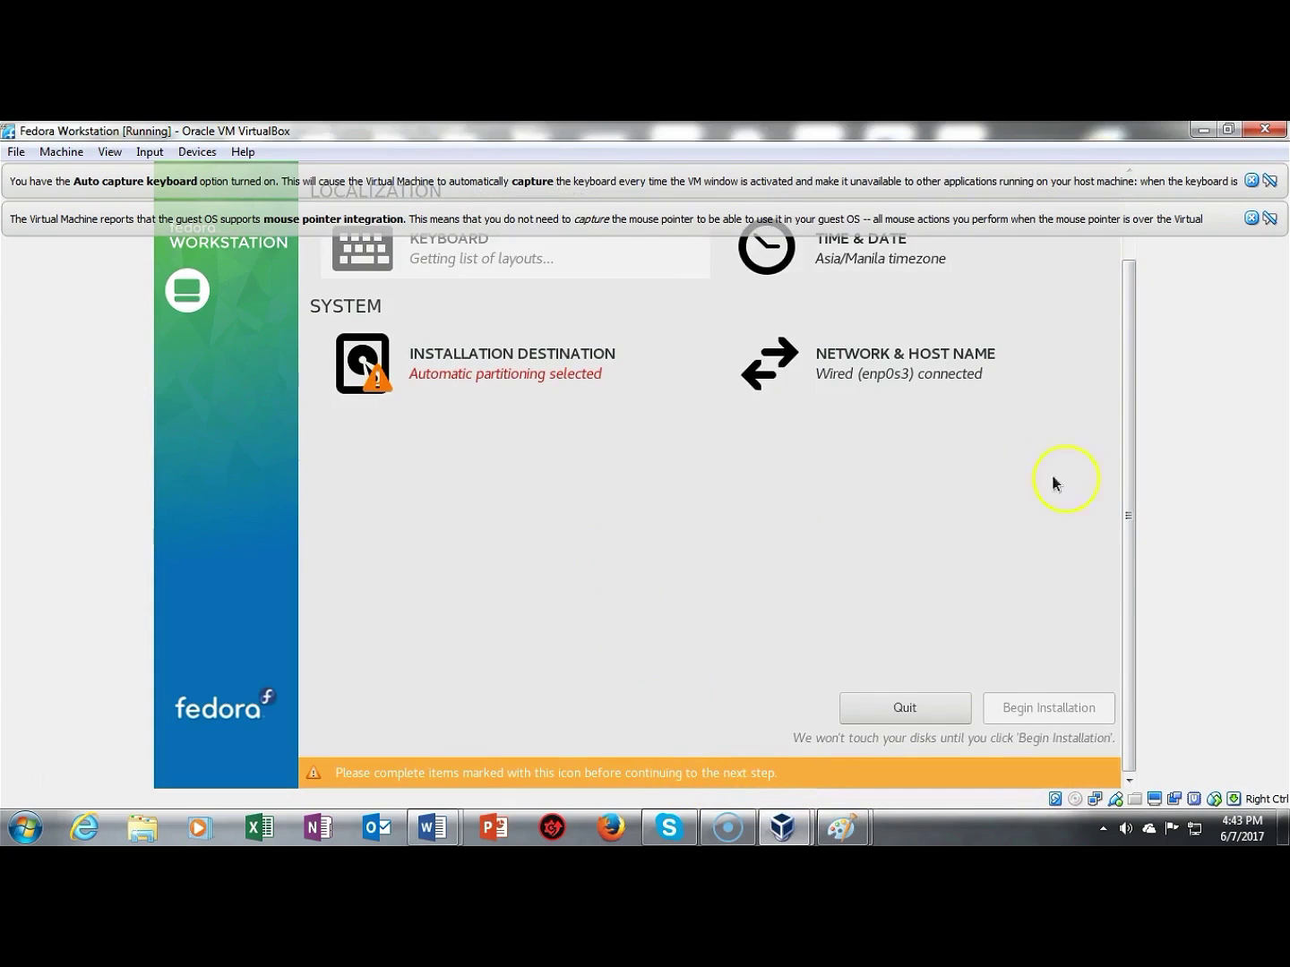
left_click_drag(1127, 569, 1124, 481)
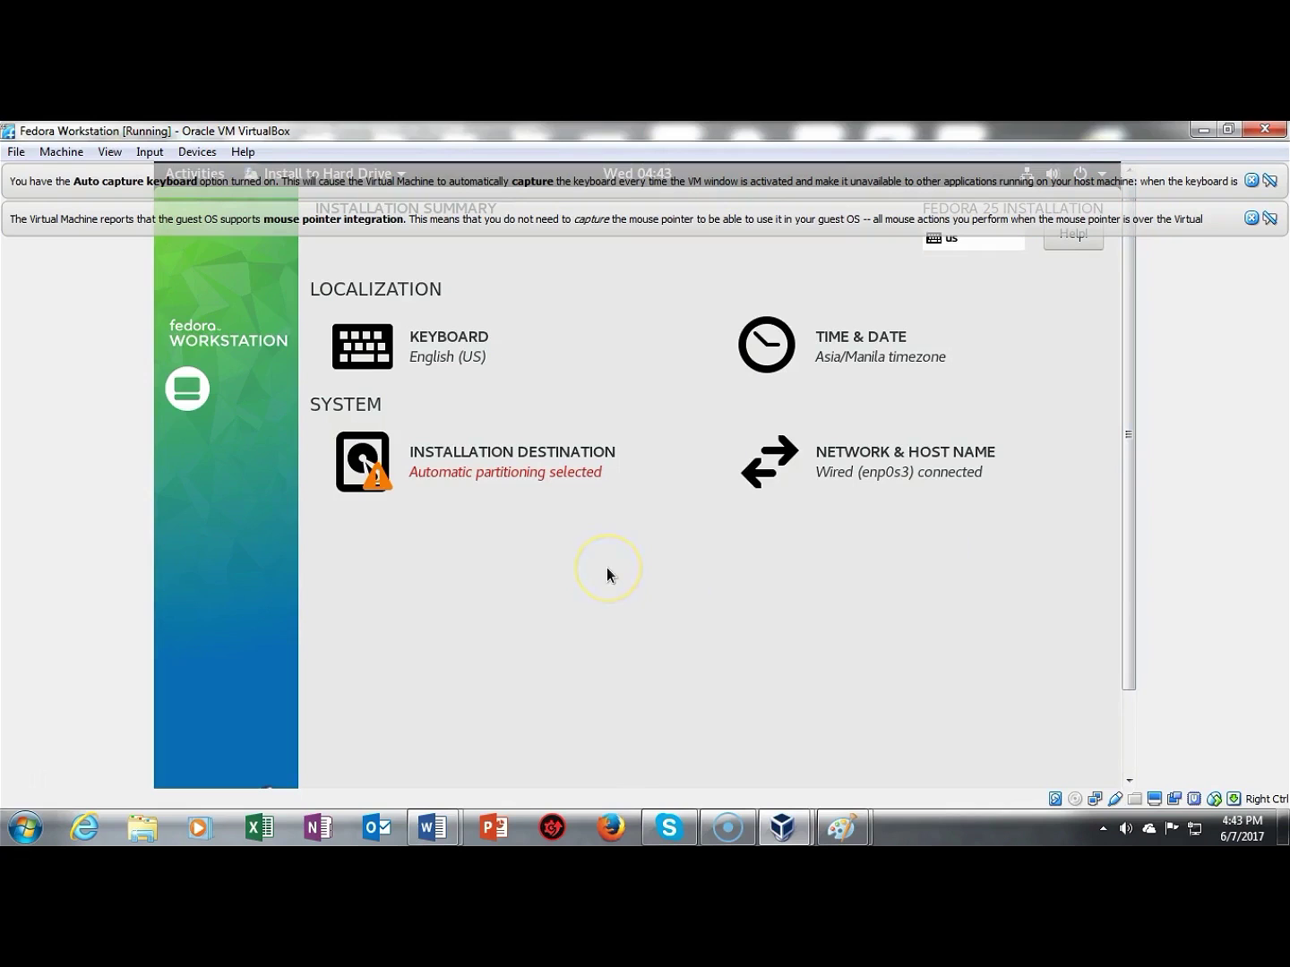
Step: Keep automatic partitioning of the 60 GiB disk, dismissing both VirtualBox notification banners
left_click(476, 477)
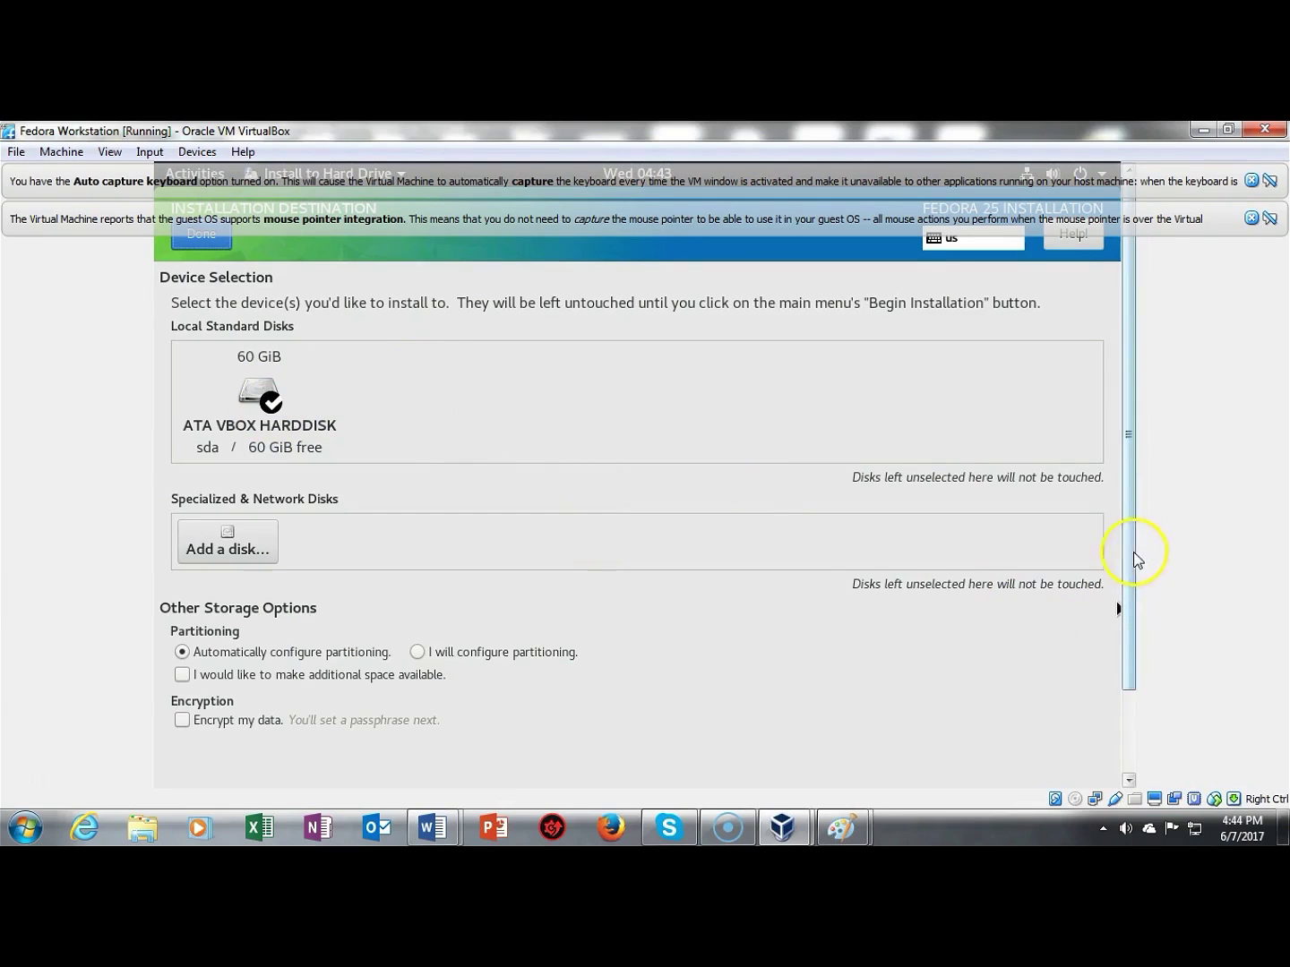
scroll(1132, 617, "down", 2)
scroll(1133, 655, "up", 2)
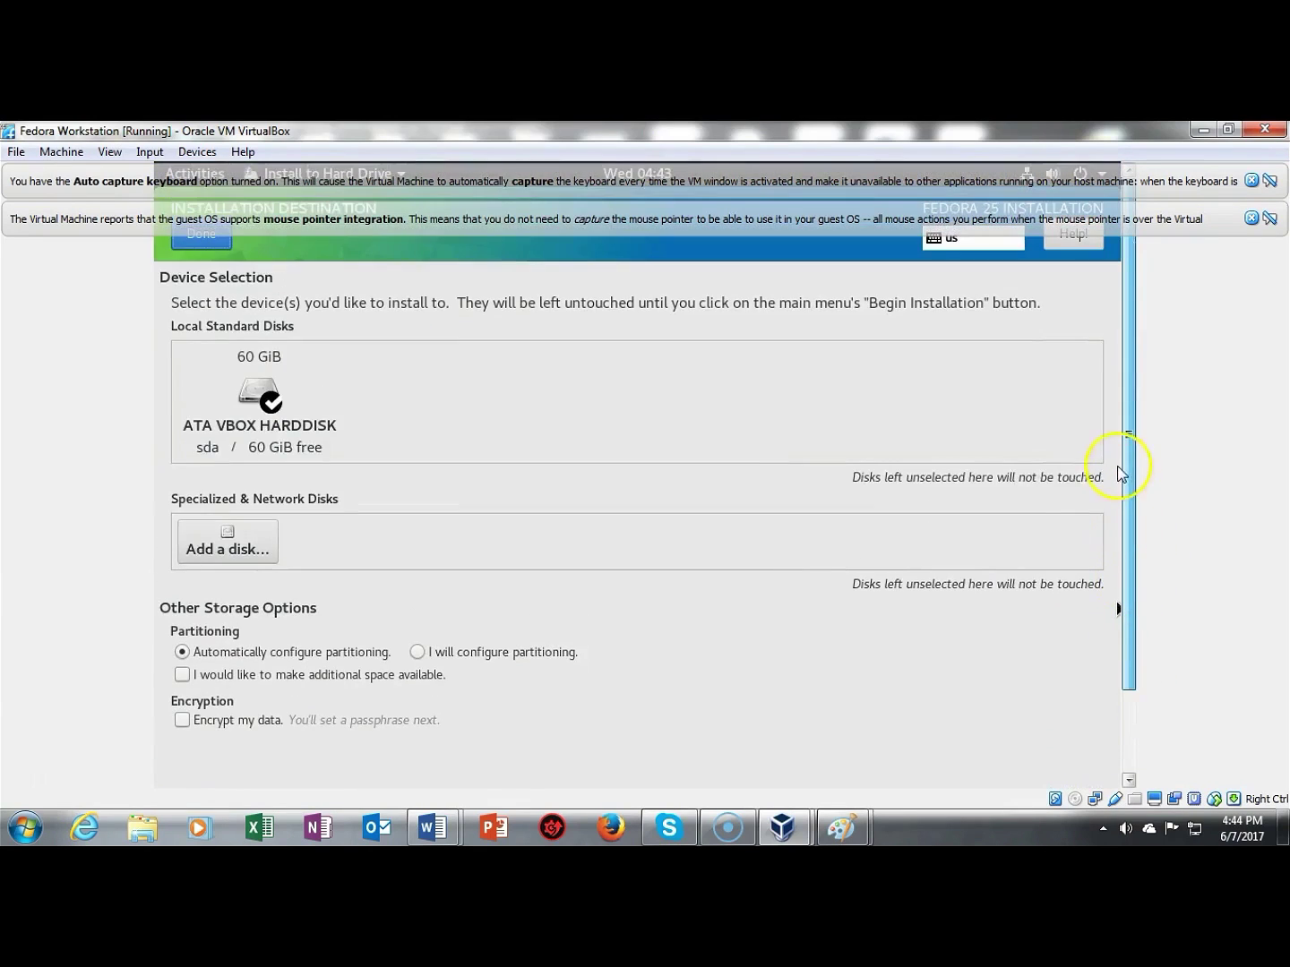
left_click(1251, 217)
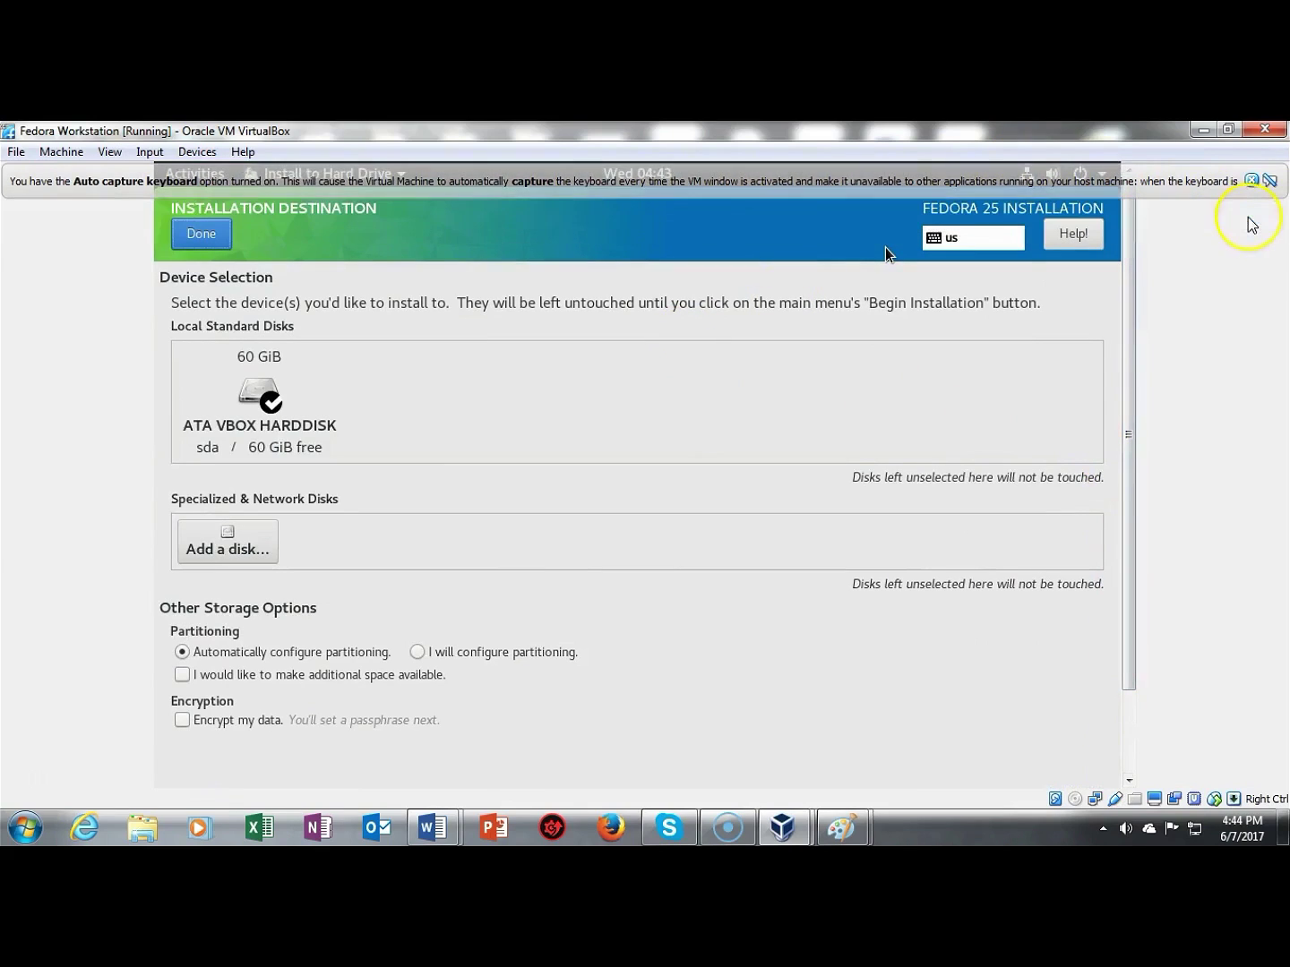
left_click(1251, 182)
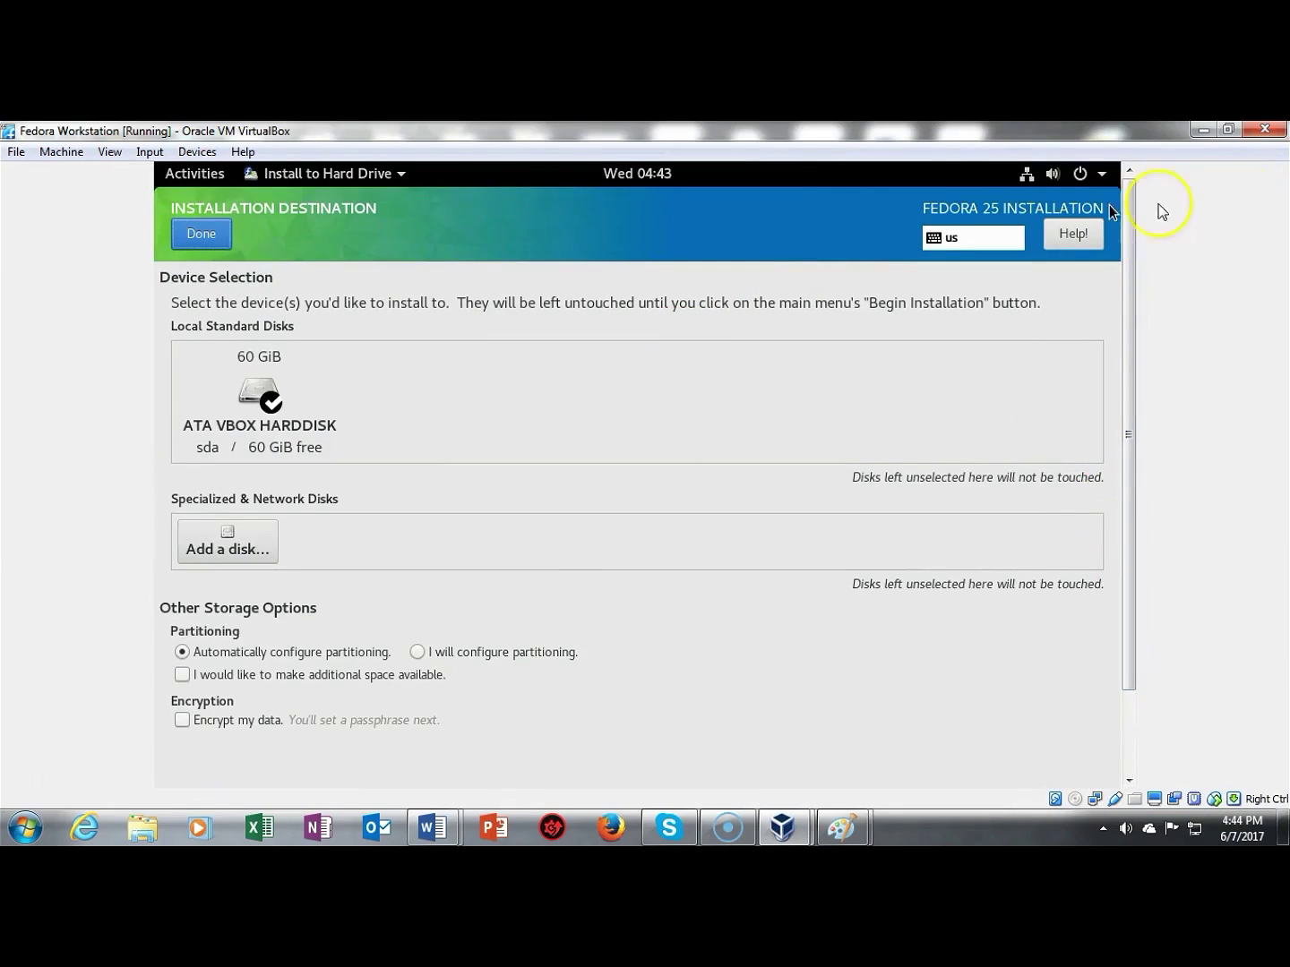
left_click(200, 237)
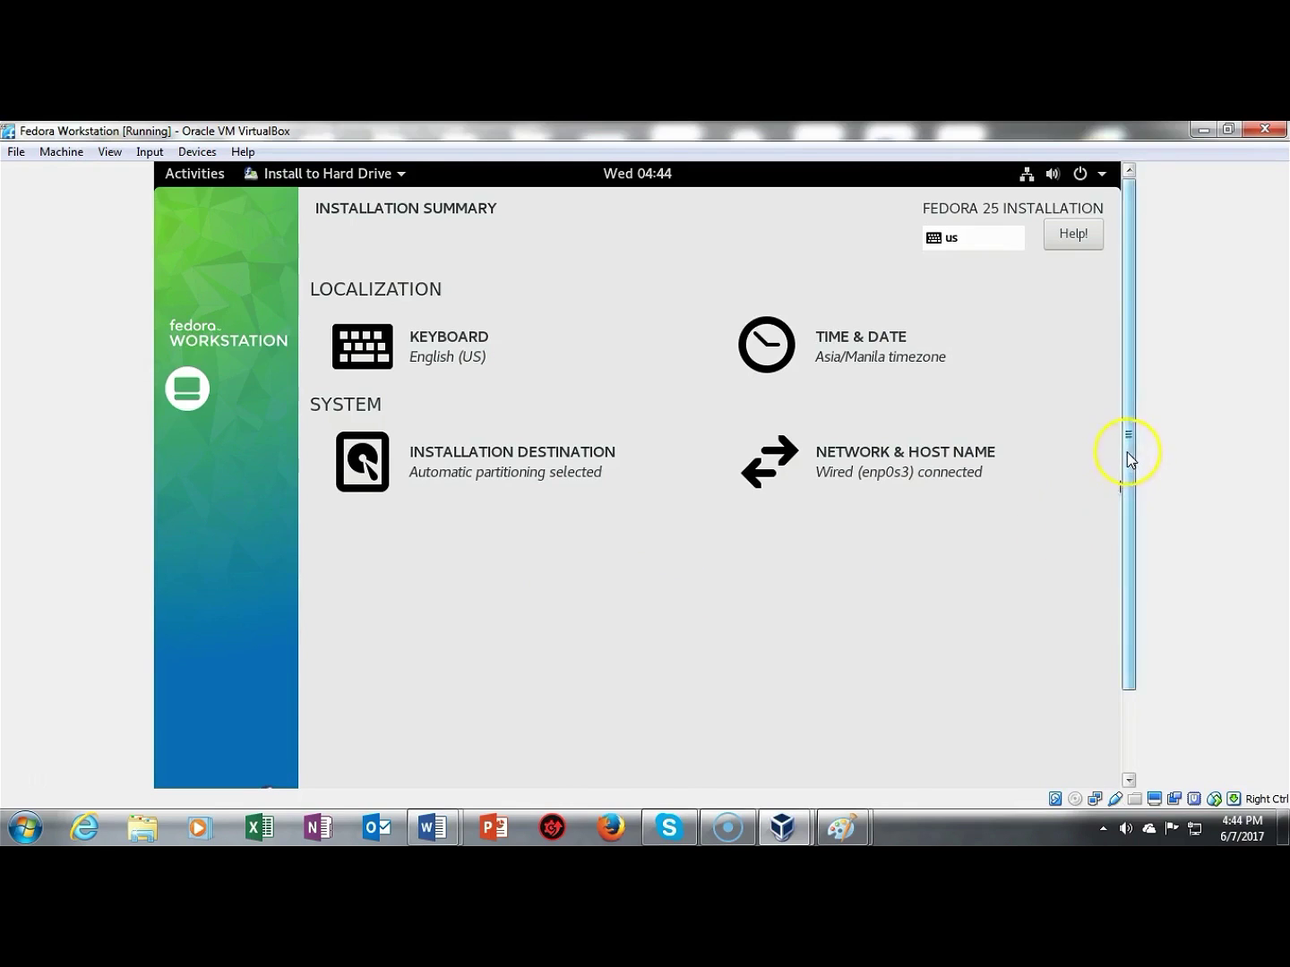
left_click_drag(1127, 452, 1125, 580)
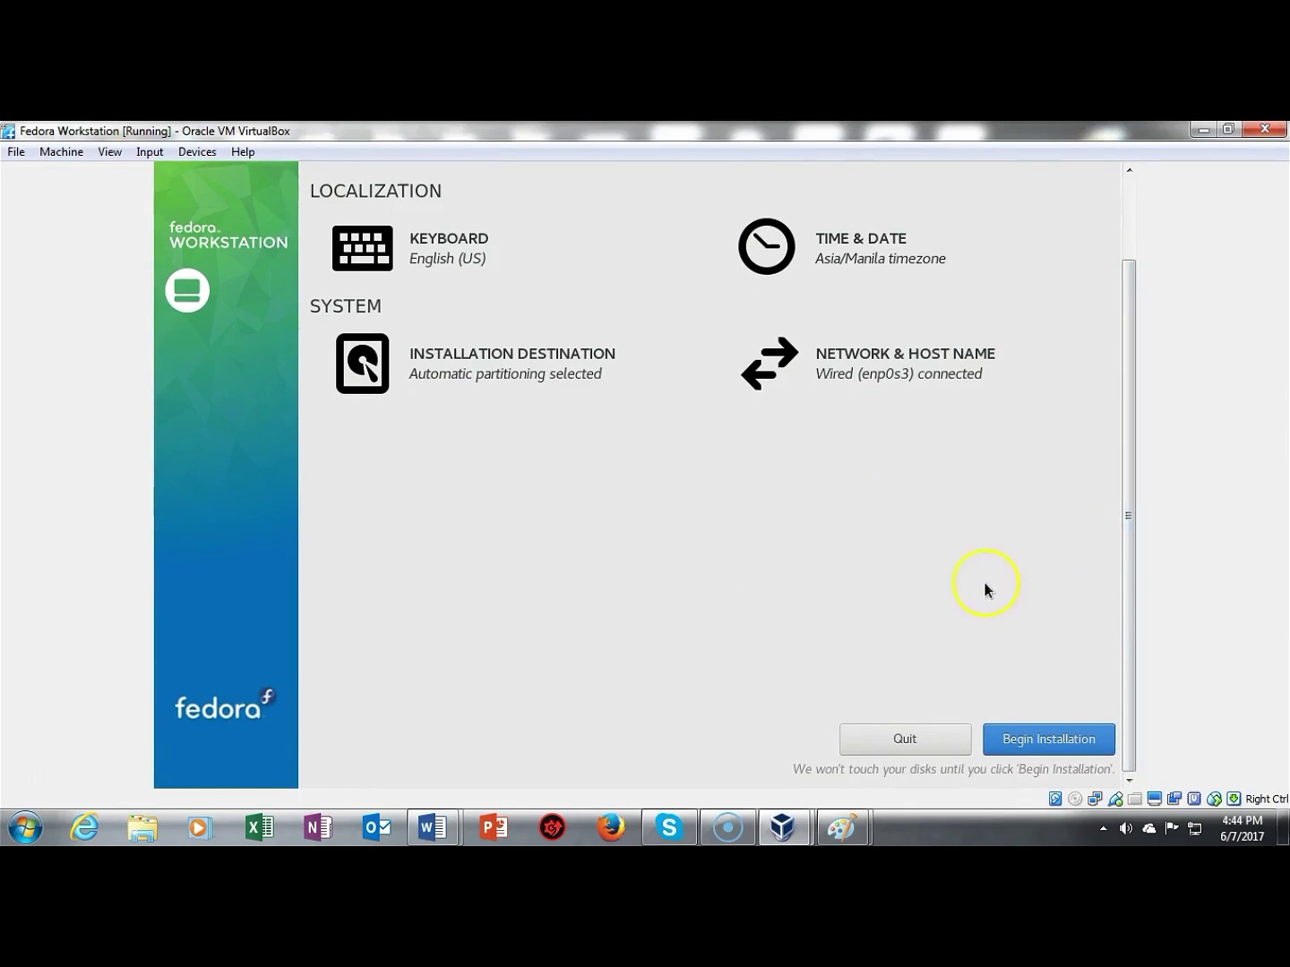
Step: Begin the Fedora installation and scroll back up to the user settings
left_click(1022, 743)
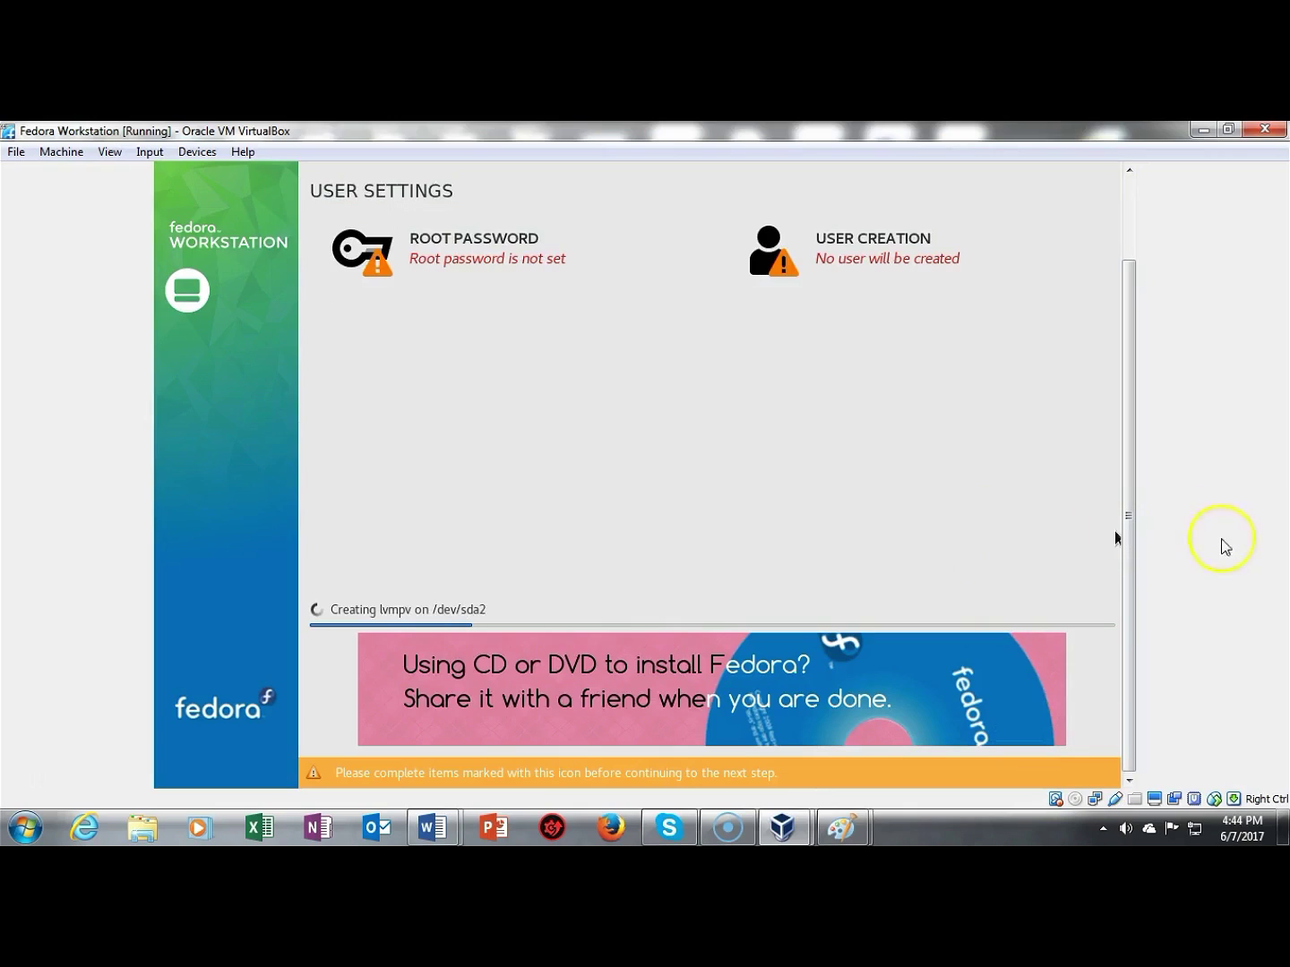
left_click_drag(1131, 555, 1126, 445)
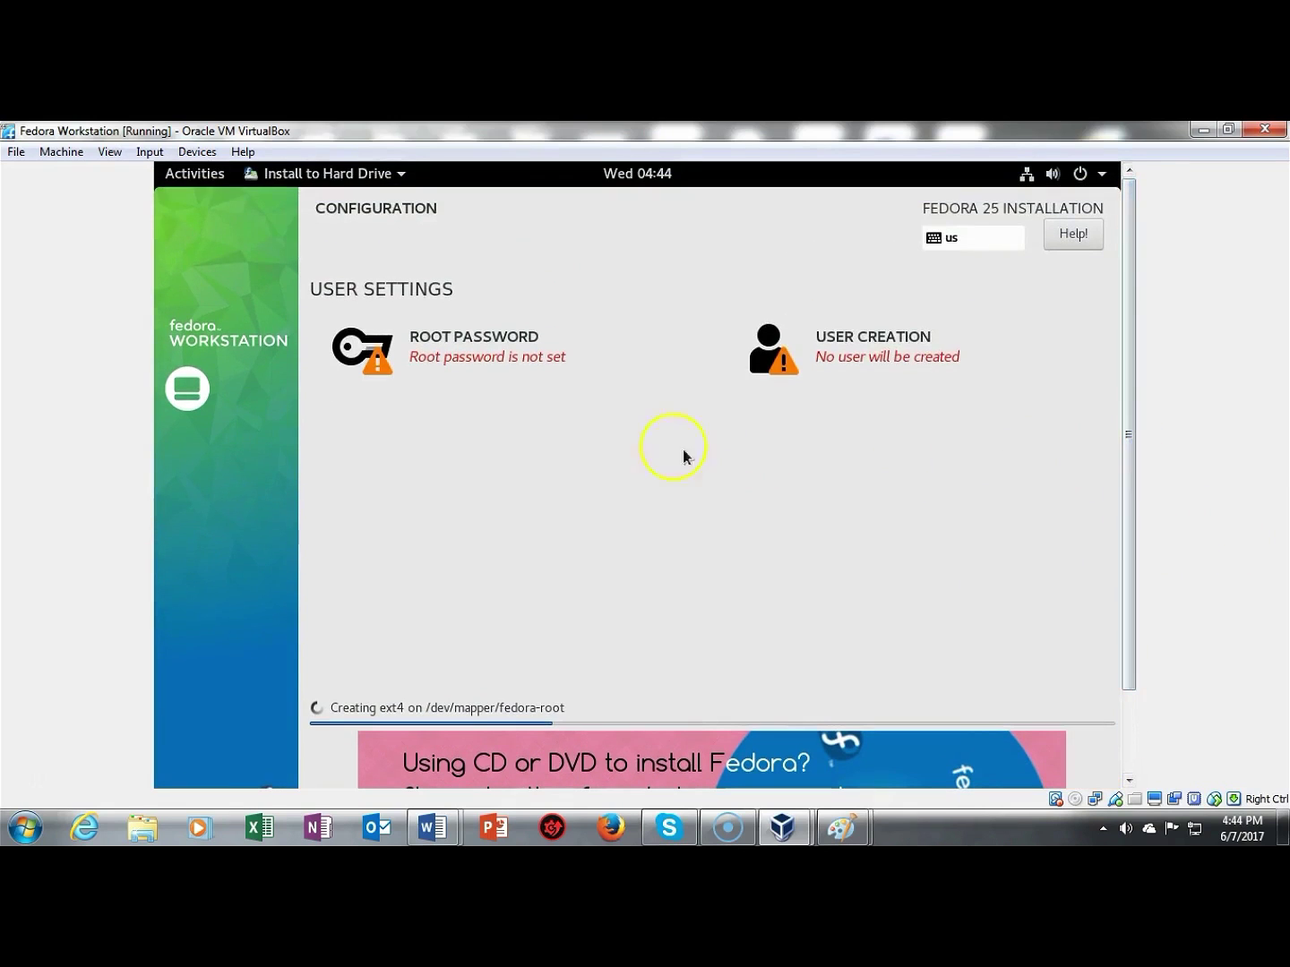
Step: Set the root password, entering it twice and accepting the weak-password warning
left_click(478, 358)
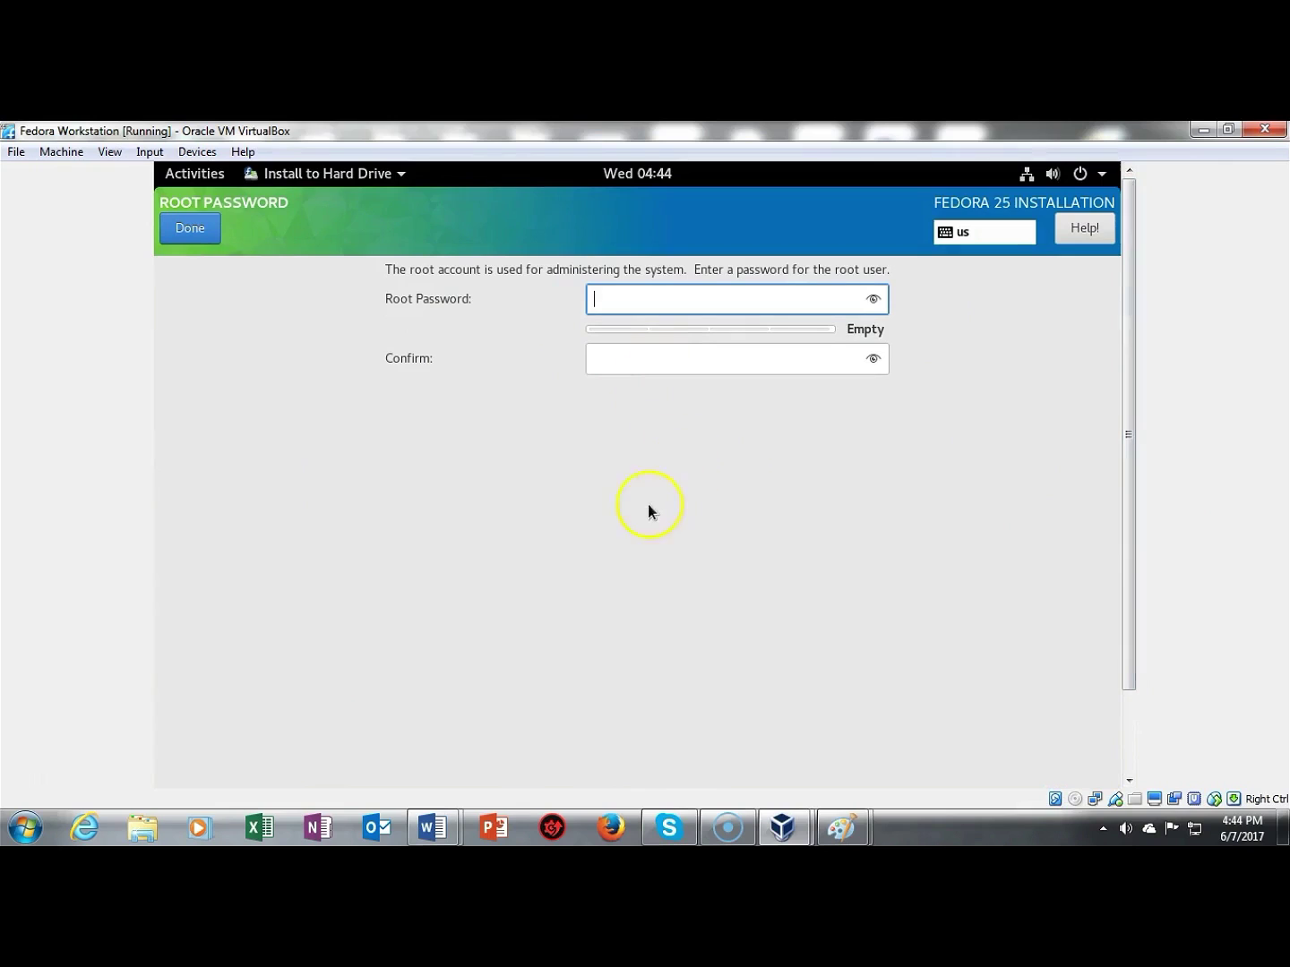
type("password1234")
key("Tab")
type("password1234")
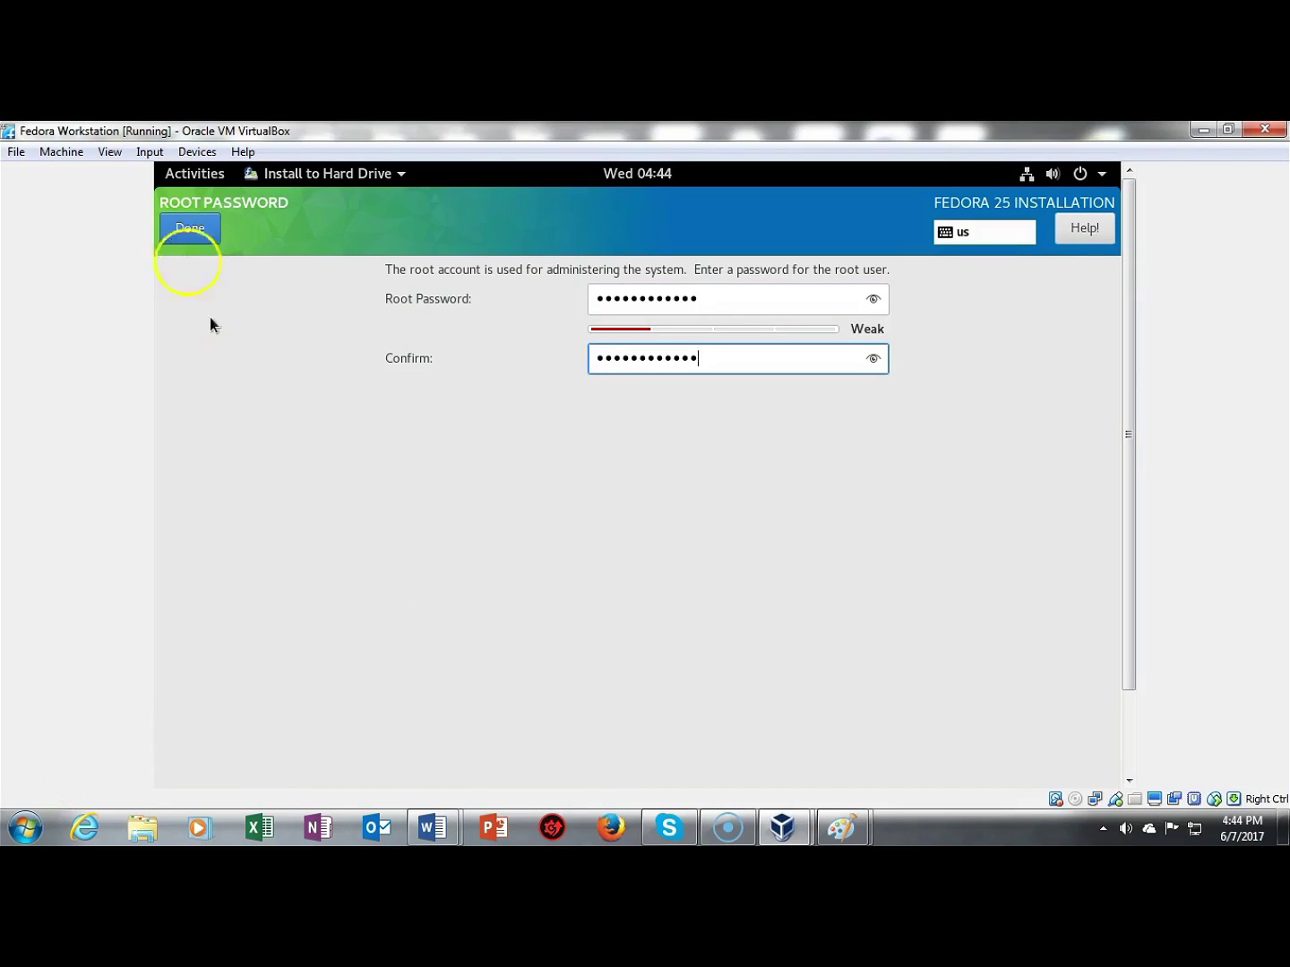
left_click(175, 229)
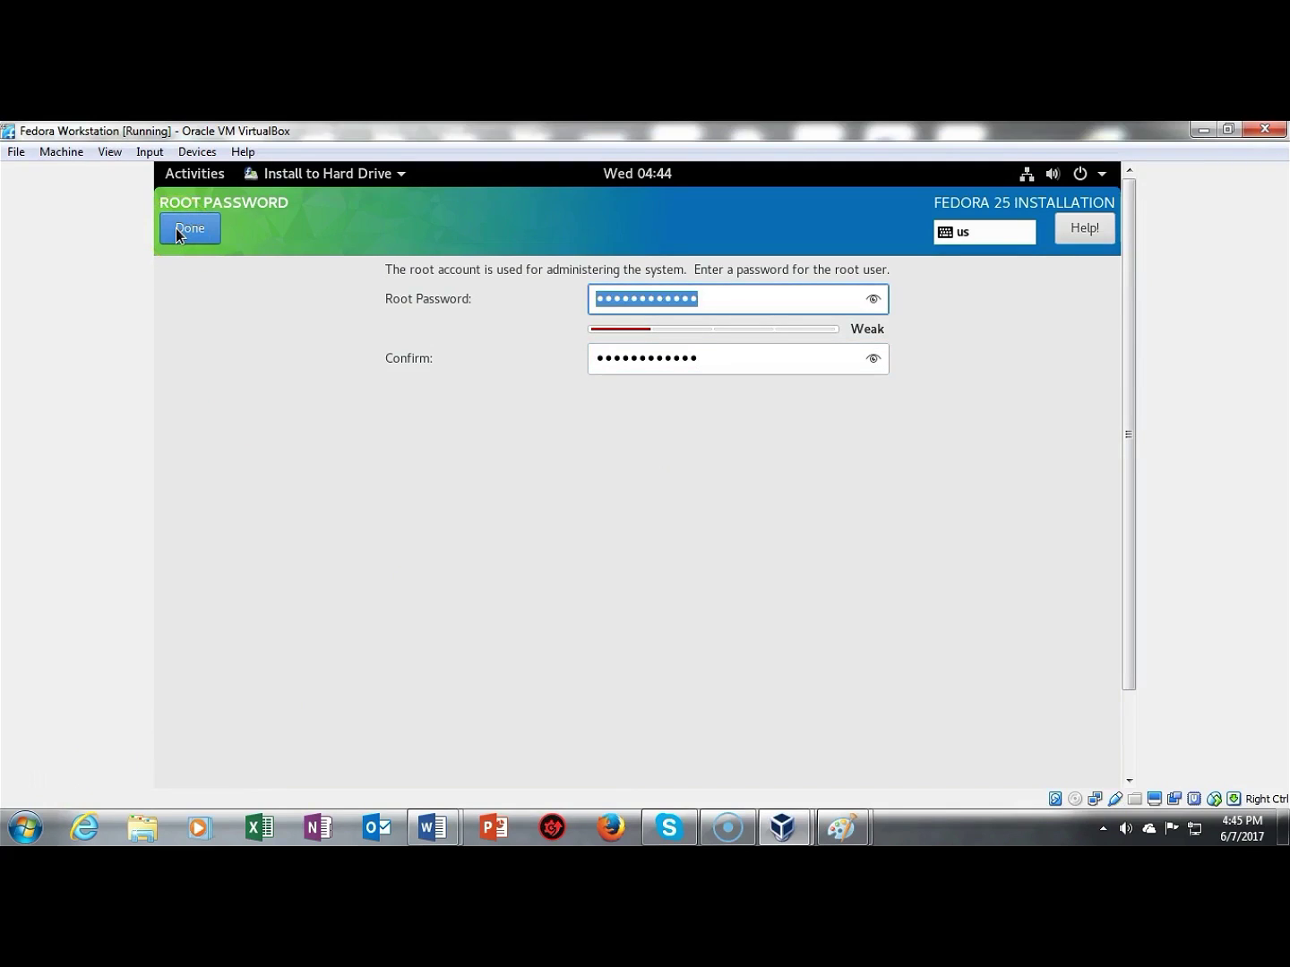
left_click(174, 229)
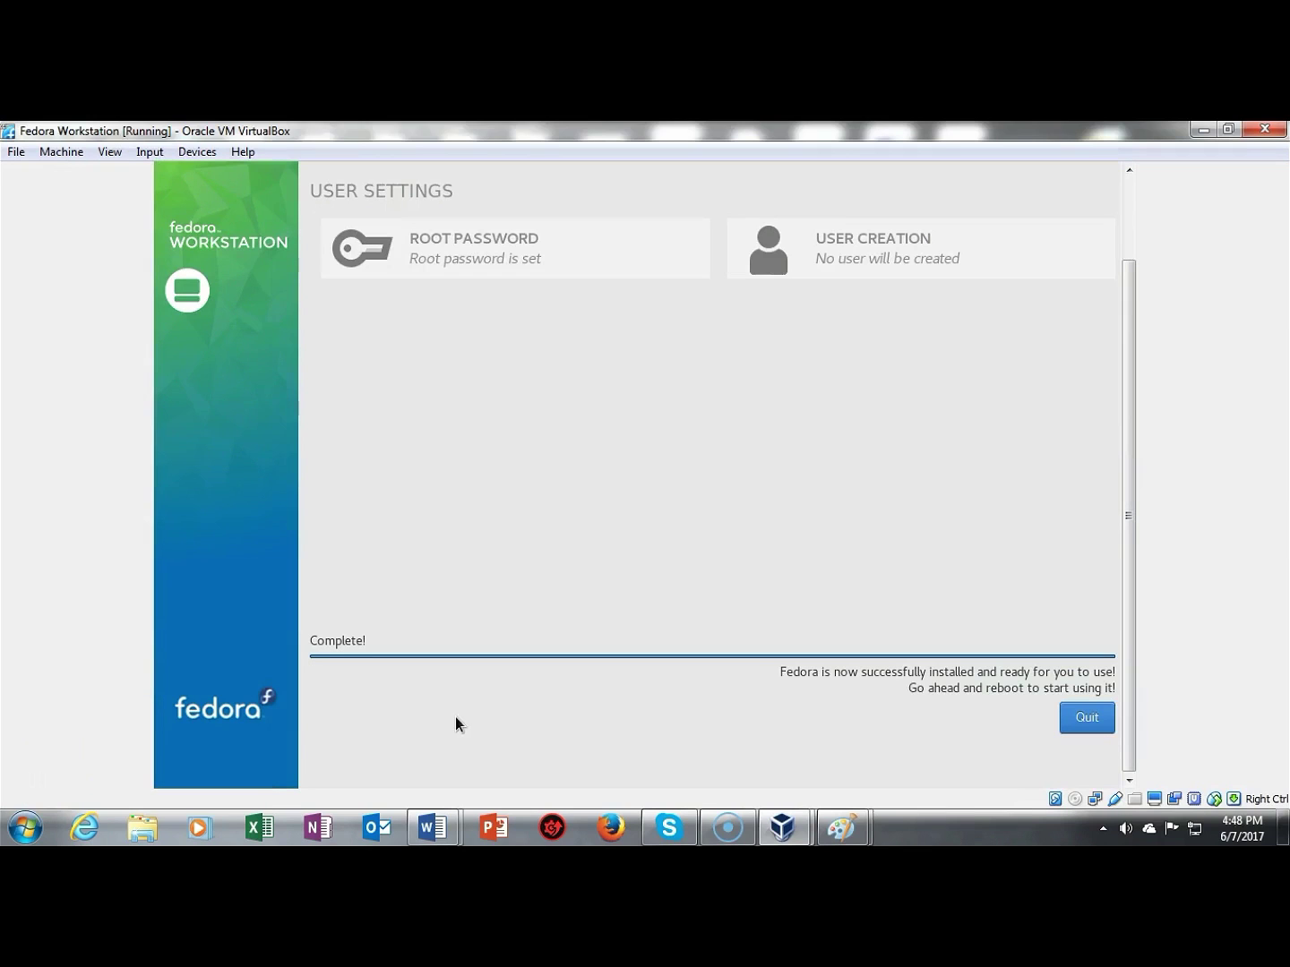
Step: Quit the finished installer and bring up the live desktop's system status menu
left_click(1087, 718)
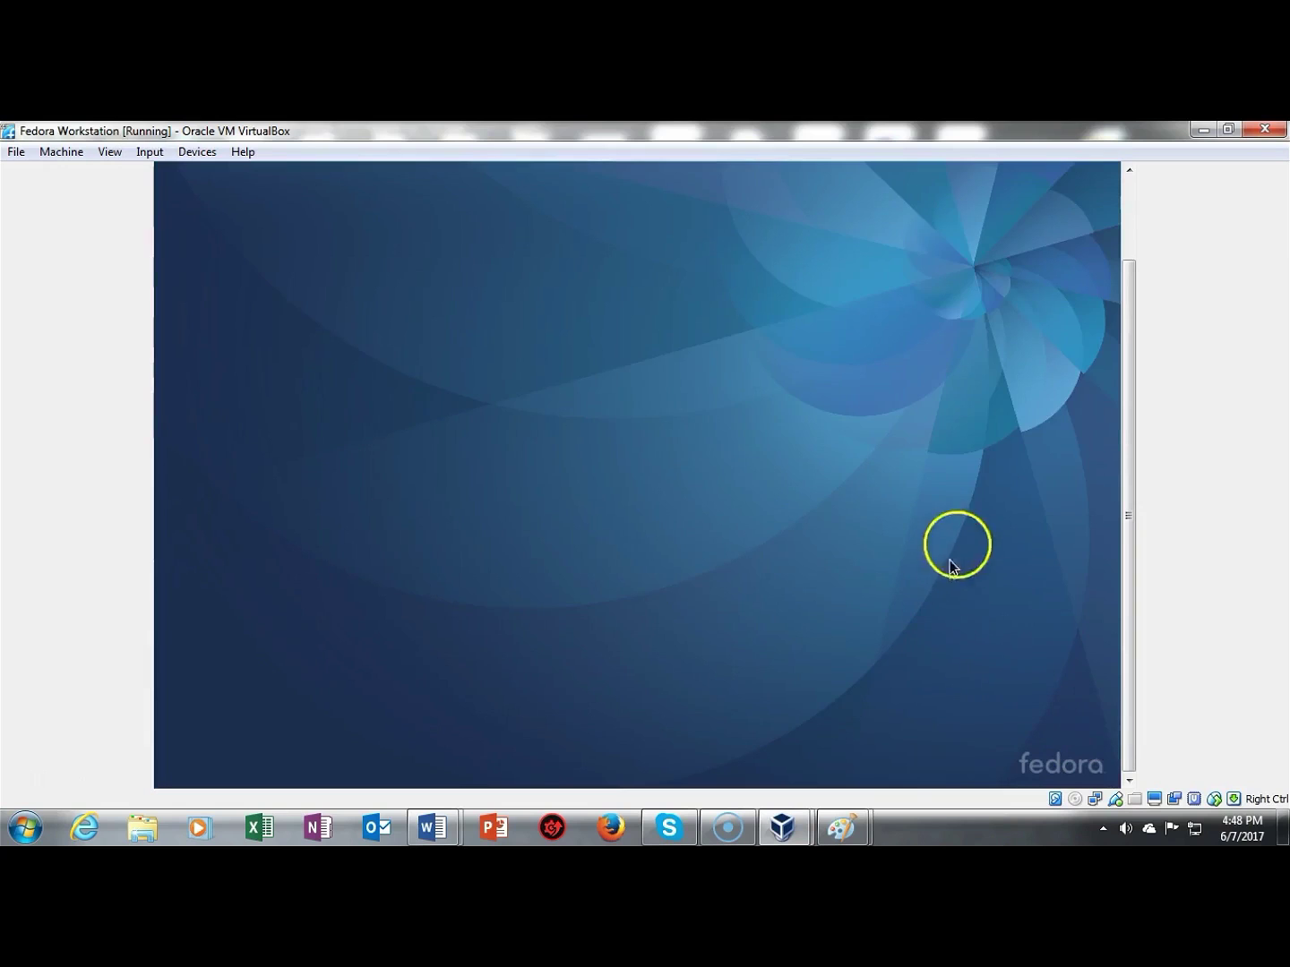
left_click_drag(1128, 483, 1130, 385)
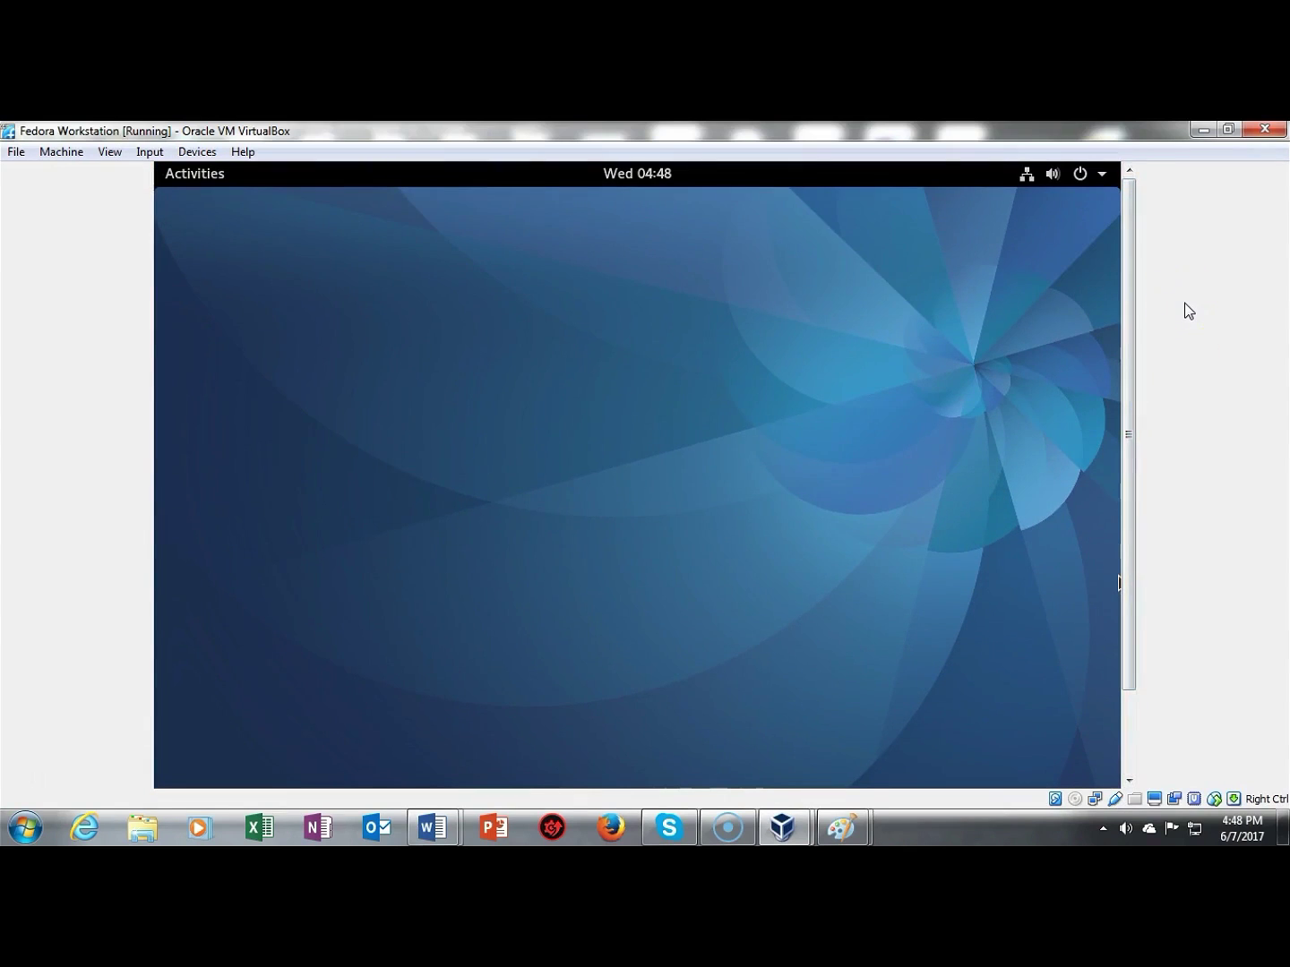
left_click(1081, 175)
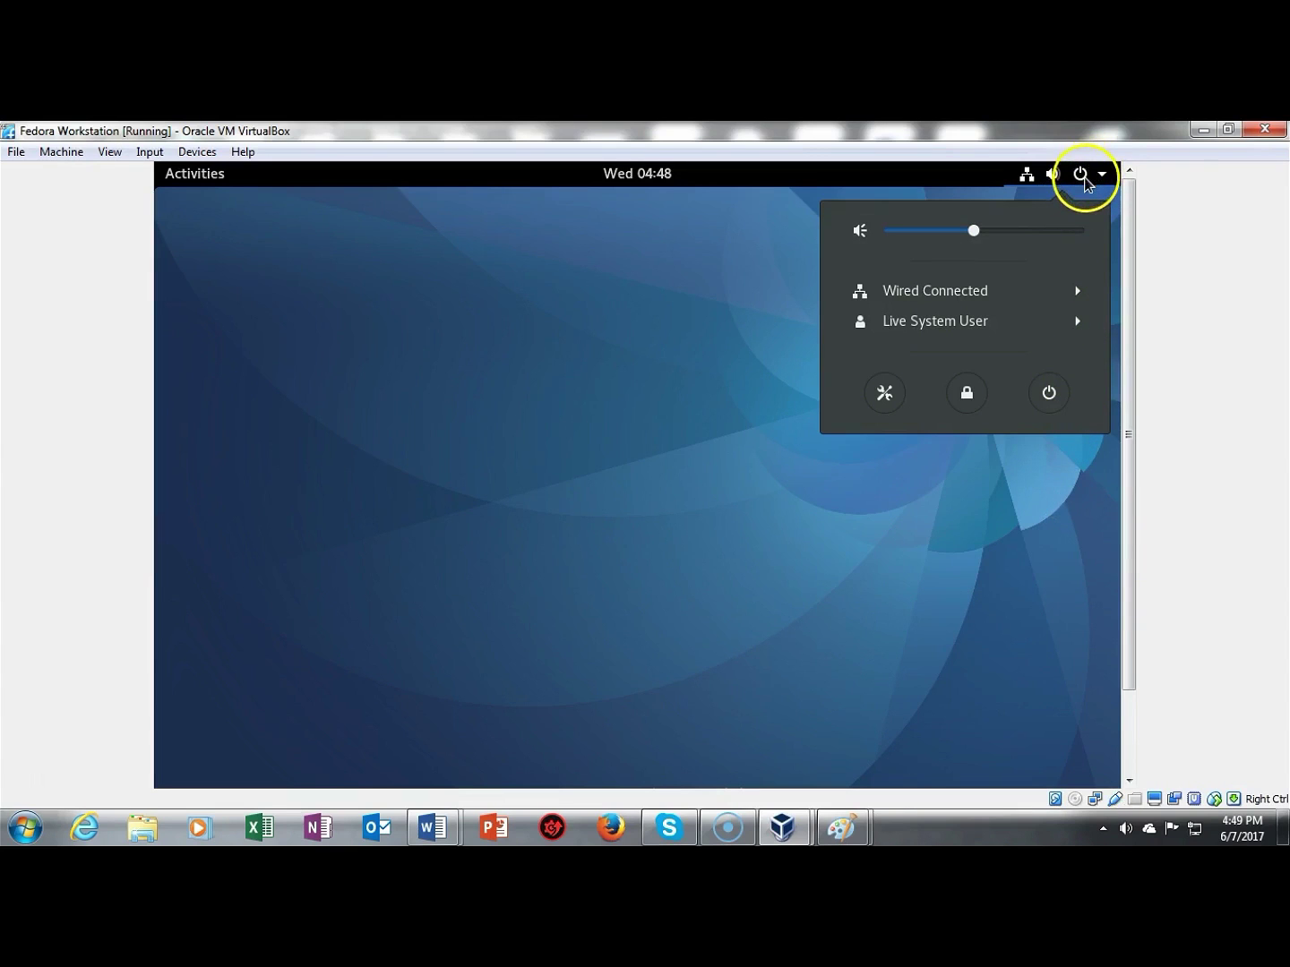
Step: Restart the virtual machine from the system menu's power off options
left_click(1049, 392)
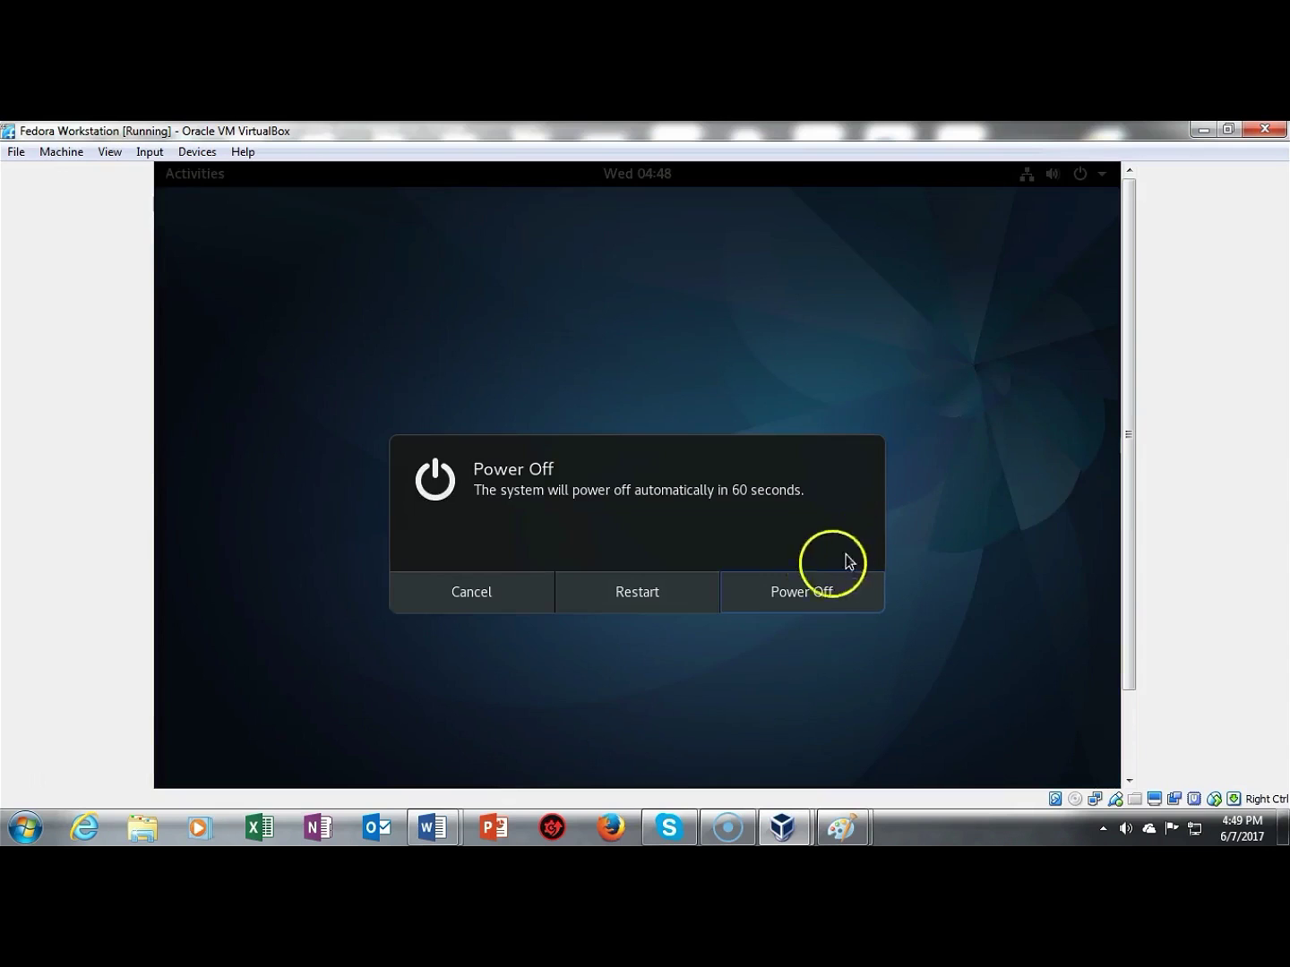
left_click(636, 595)
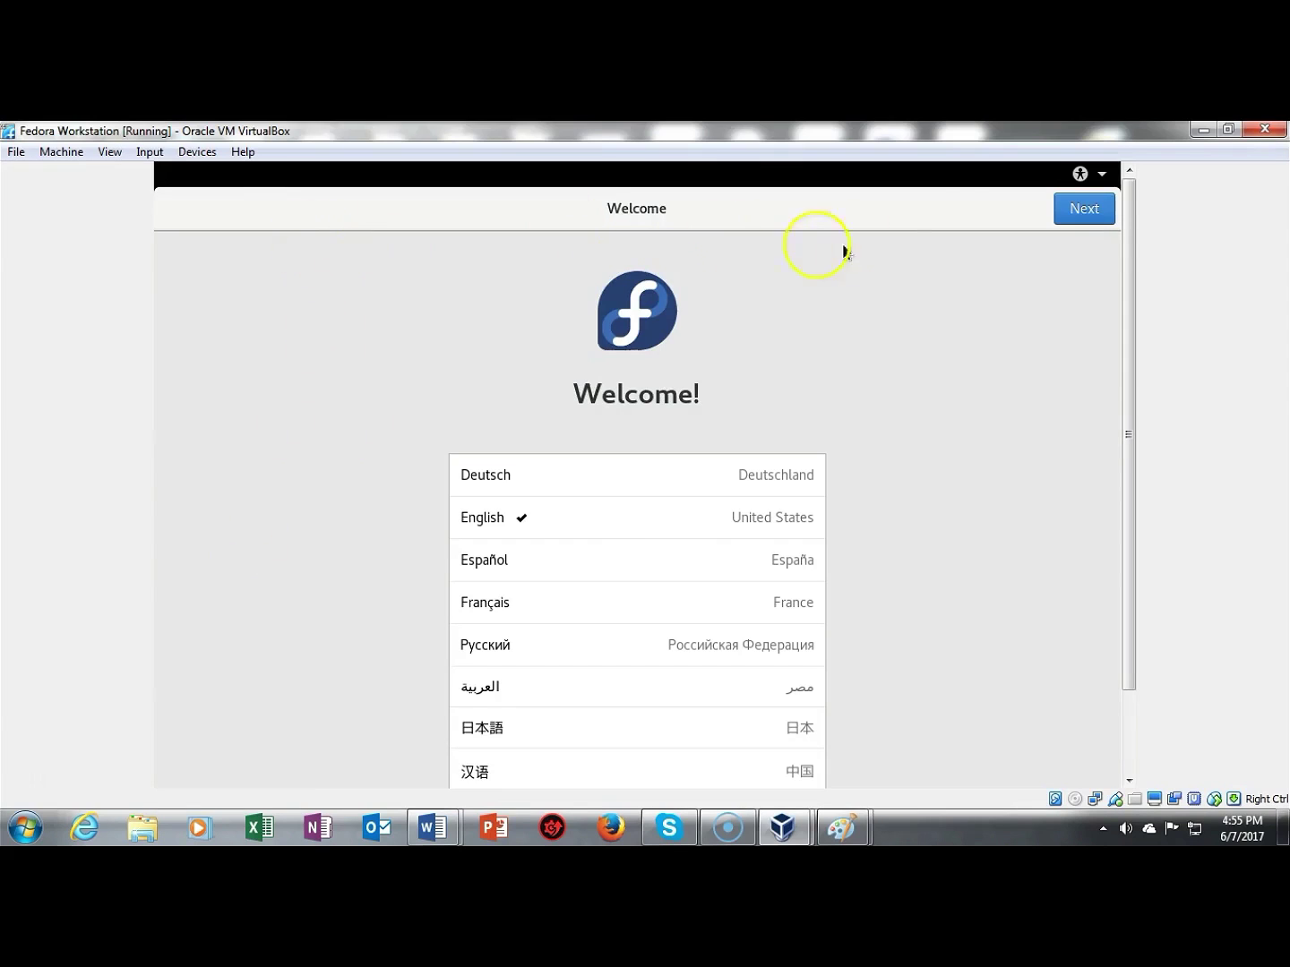
Step: Accept the default English language, keyboard layout, privacy settings and time zone
left_click(1084, 208)
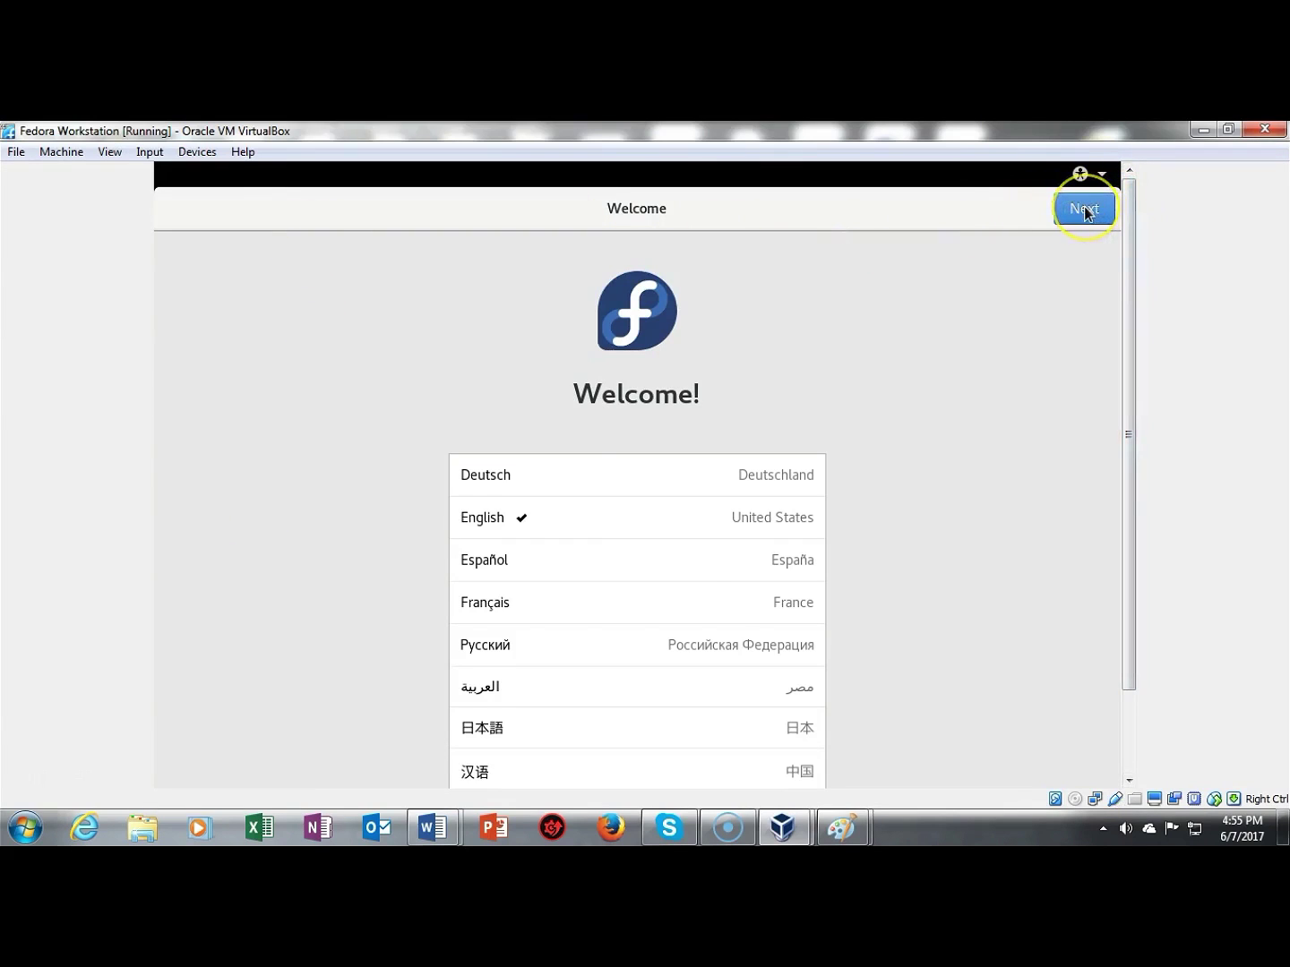
left_click(1083, 209)
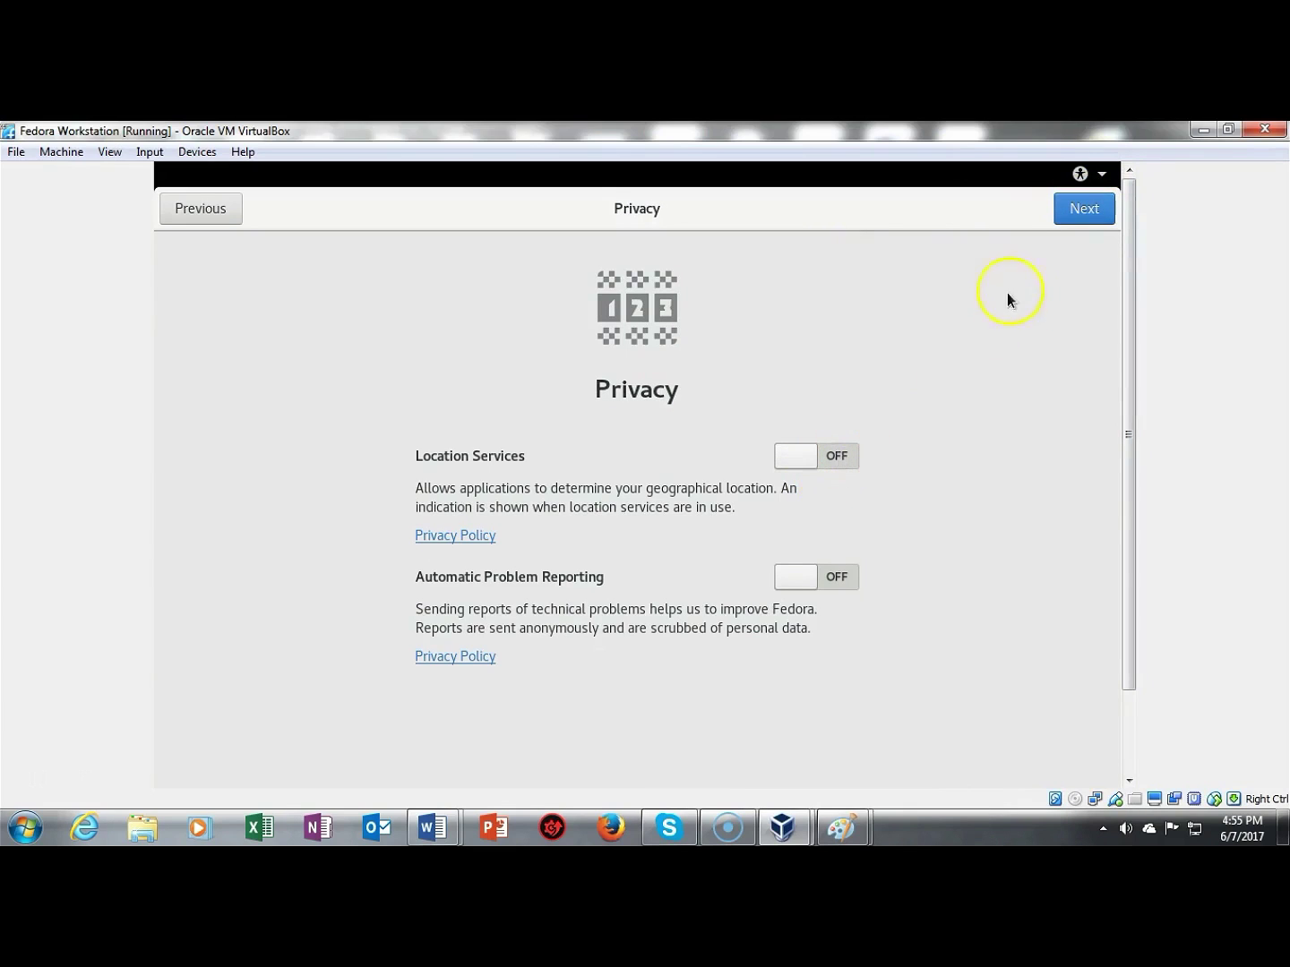
left_click(1077, 205)
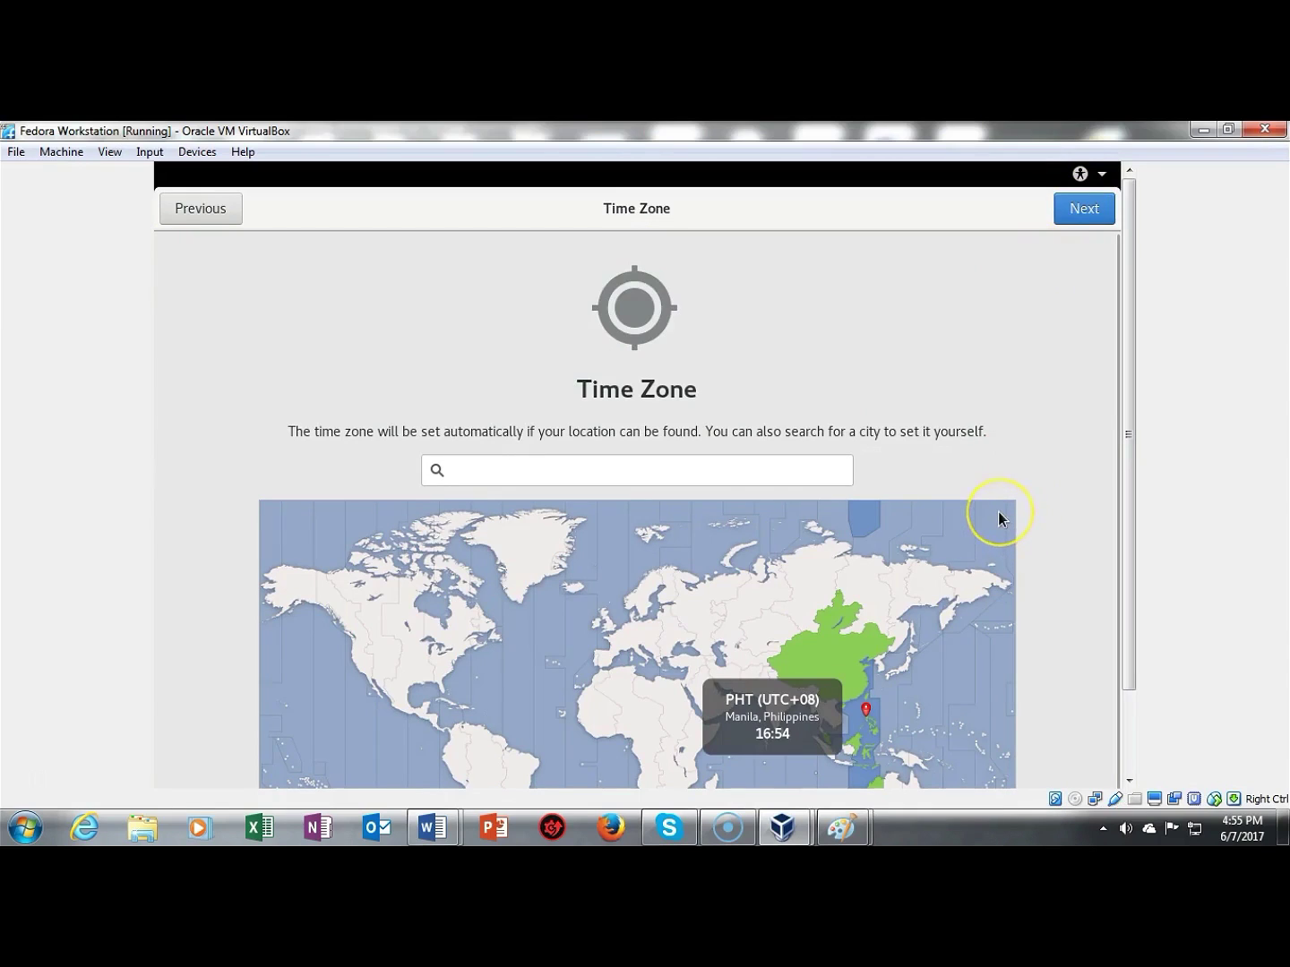
left_click(1089, 213)
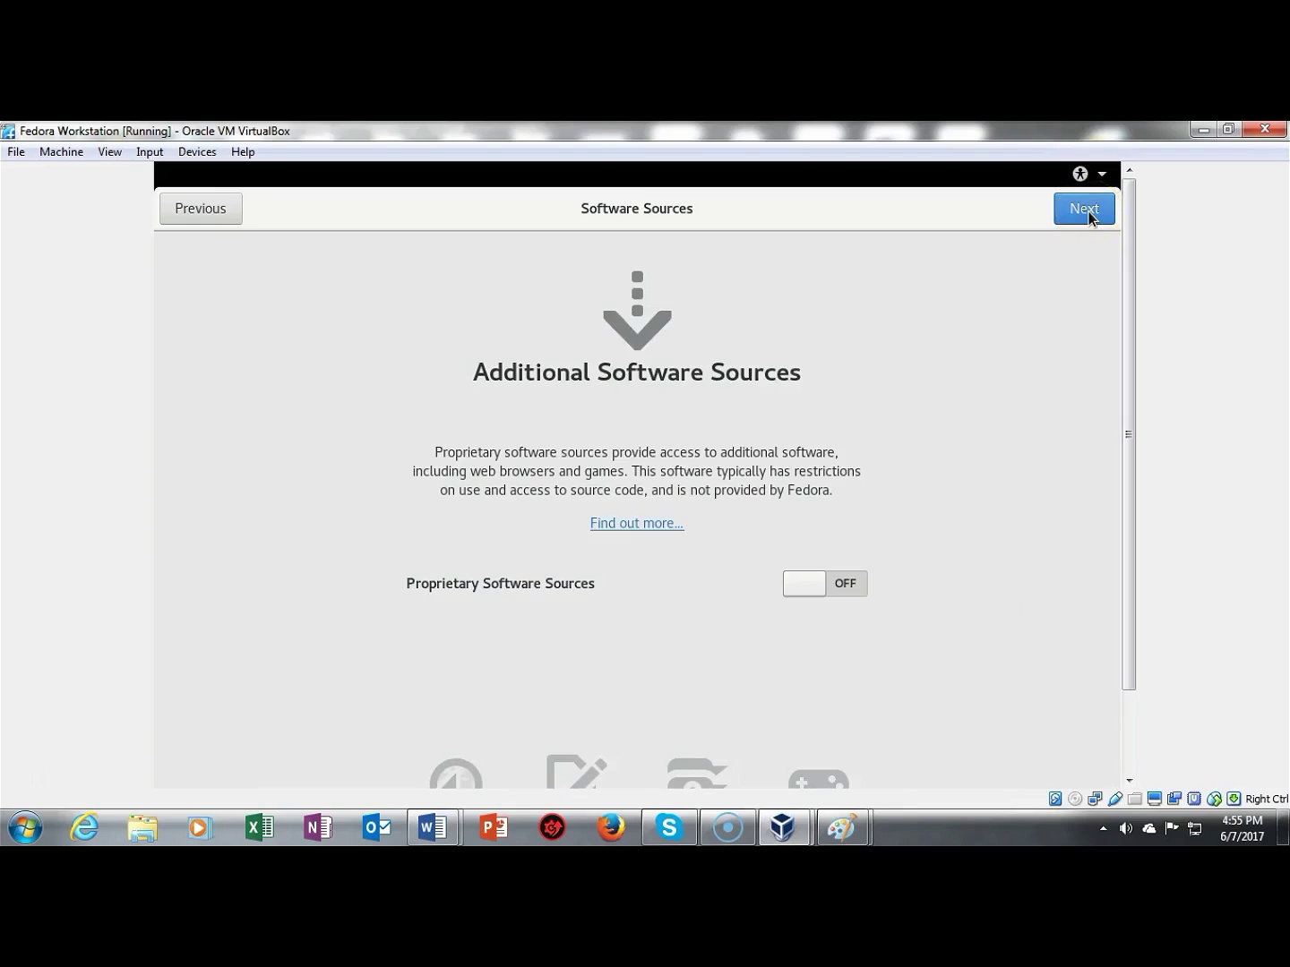
Step: Leave proprietary software sources off and skip connecting online accounts
left_click(846, 592)
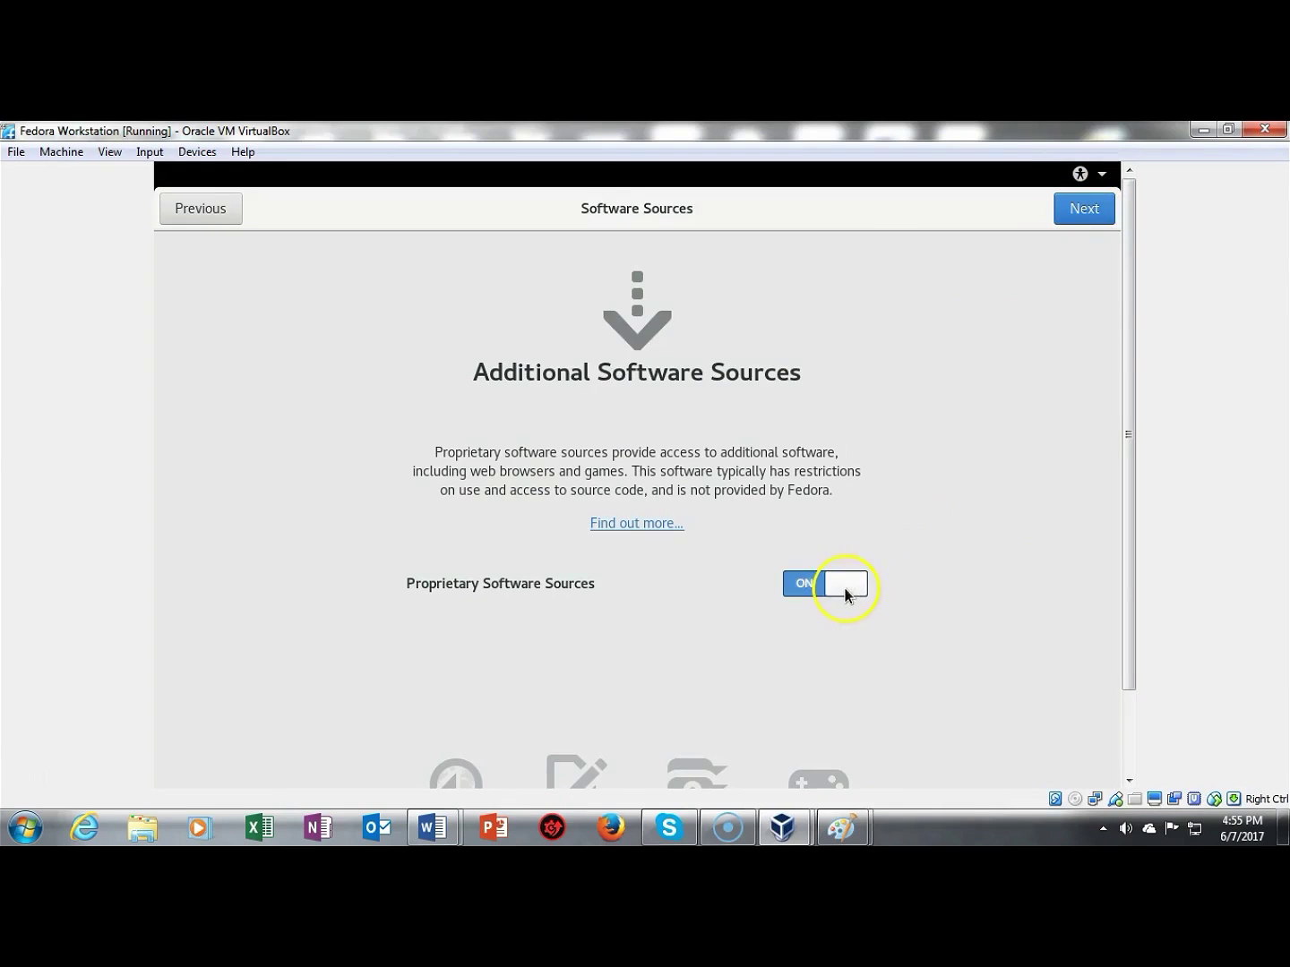
left_click(803, 585)
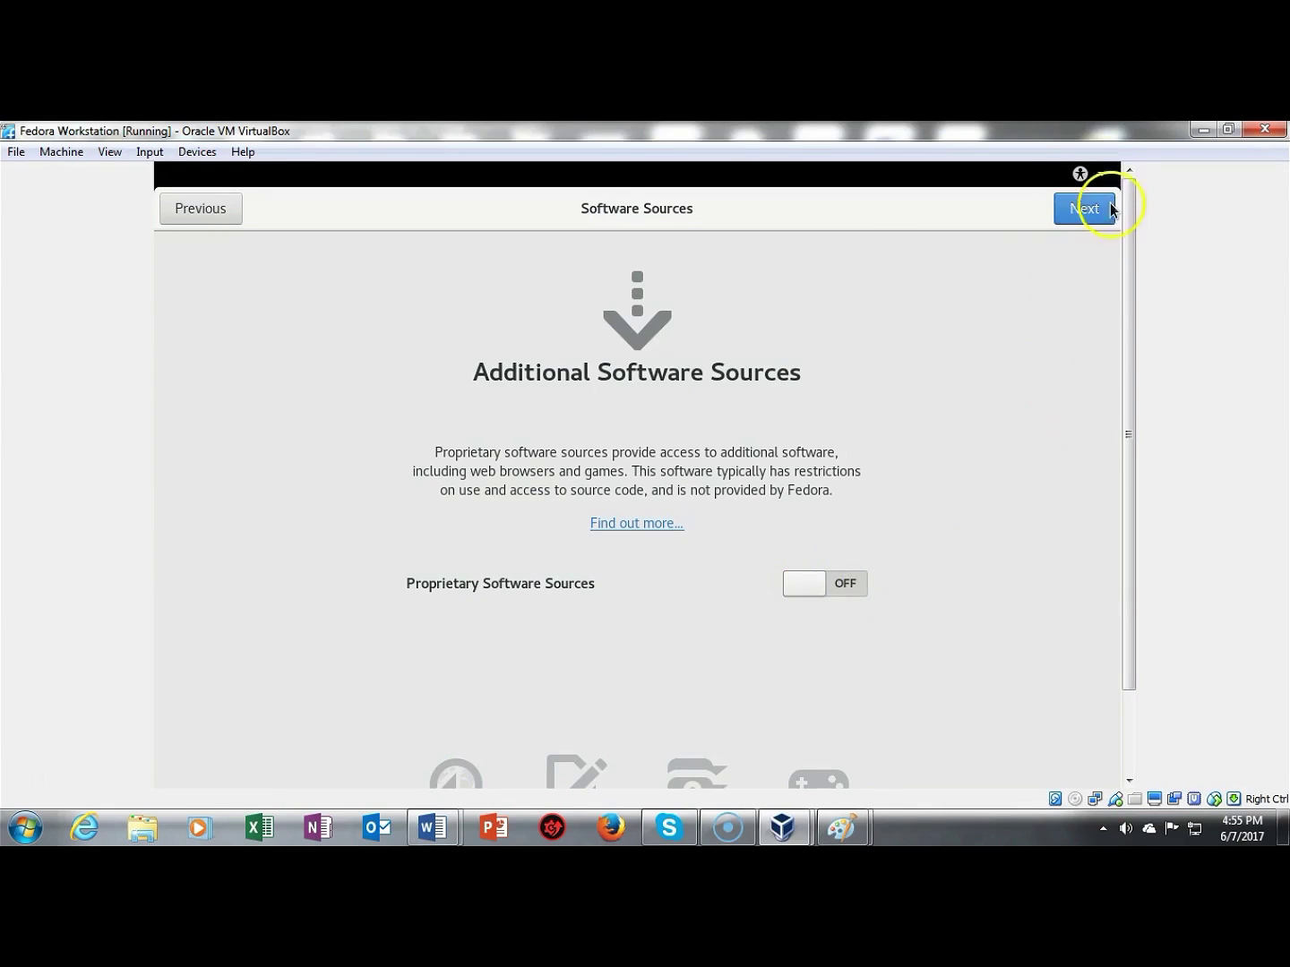
left_click(1079, 215)
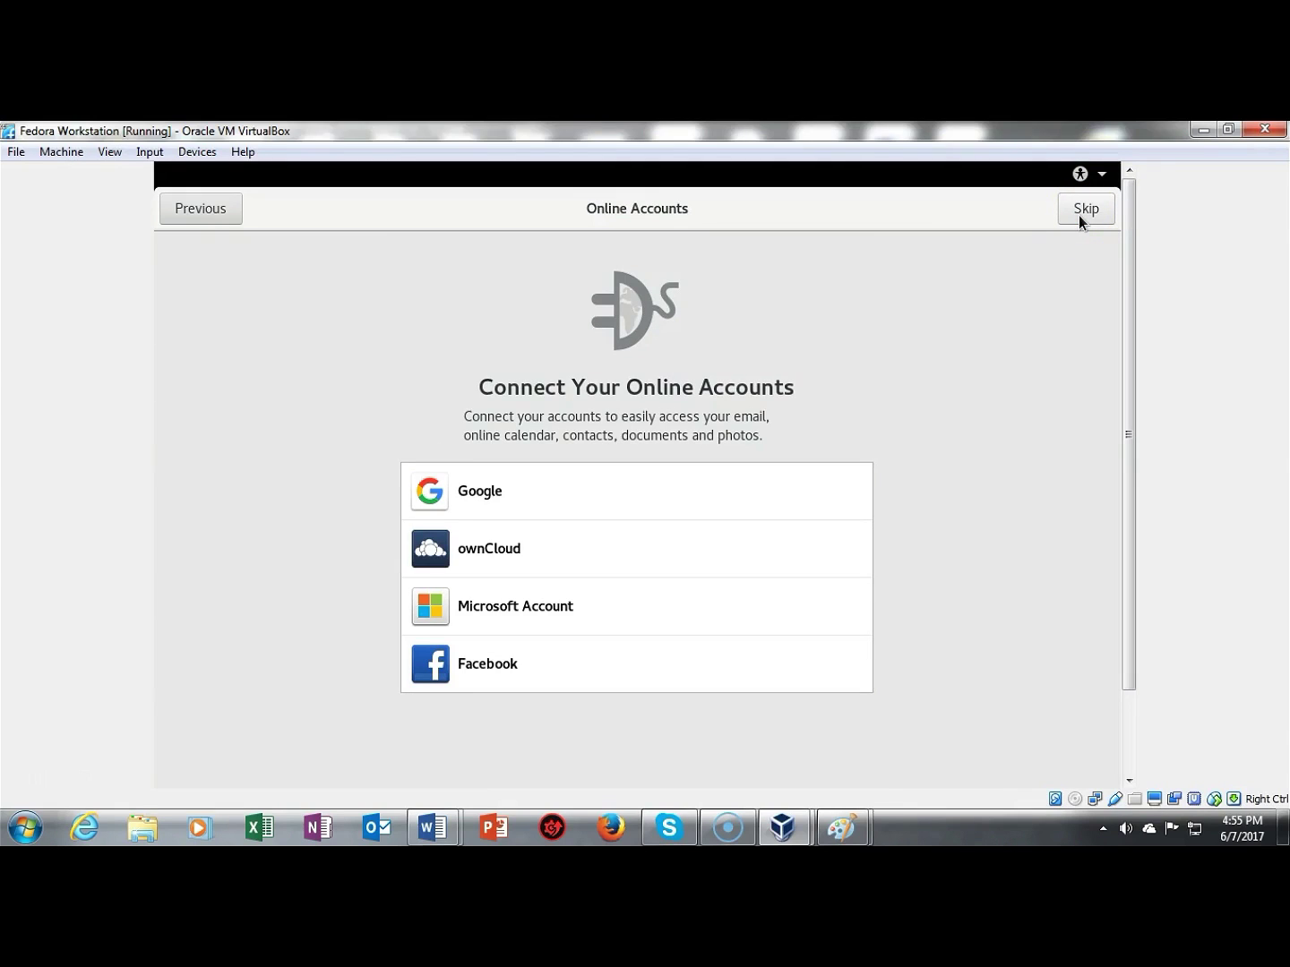
left_click(1078, 215)
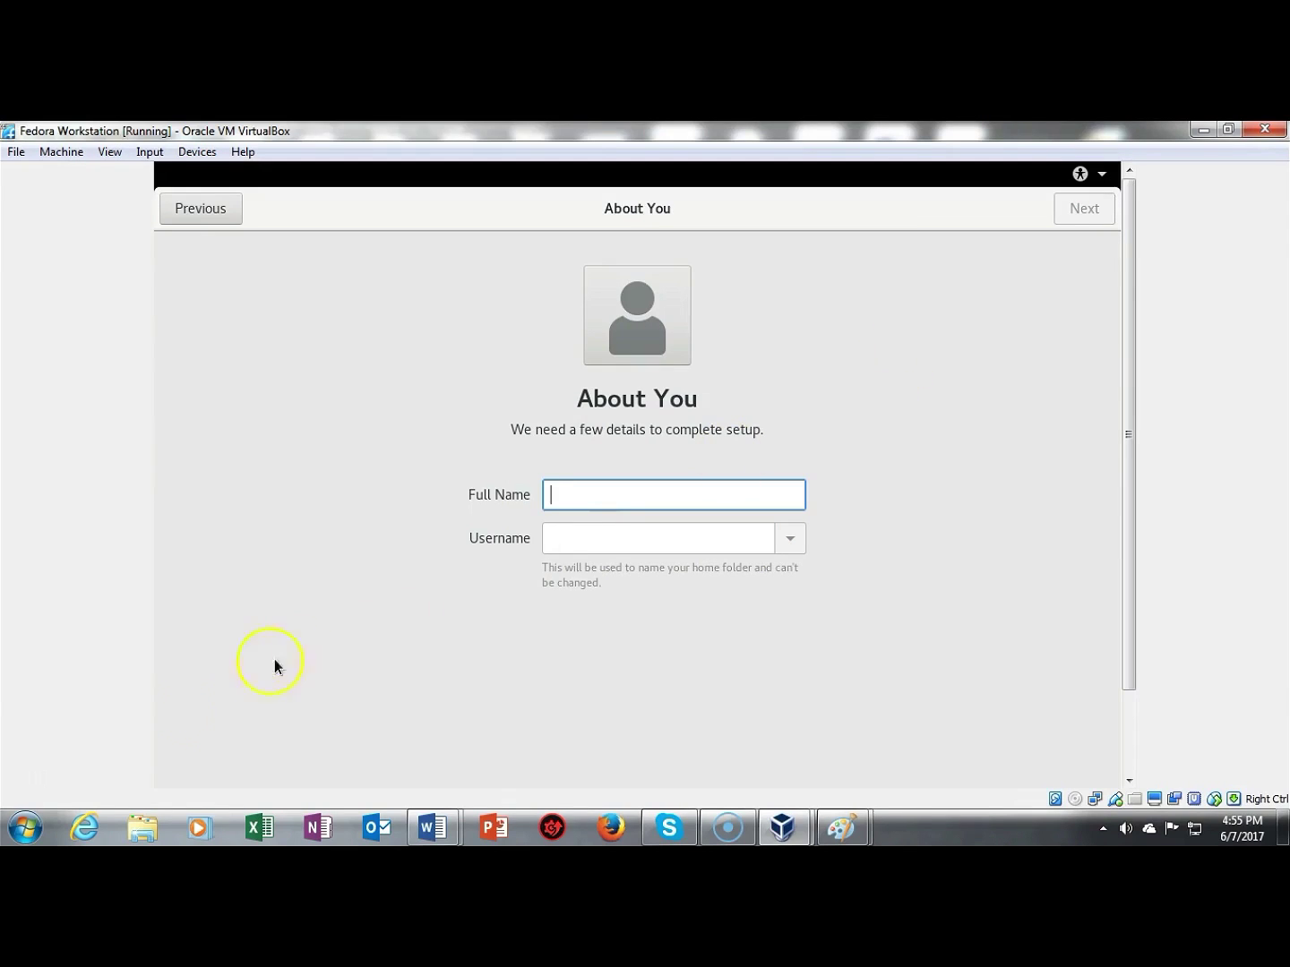
Step: Create the local user with a full name and verified password, then start using Fedora
type("syberoffense")
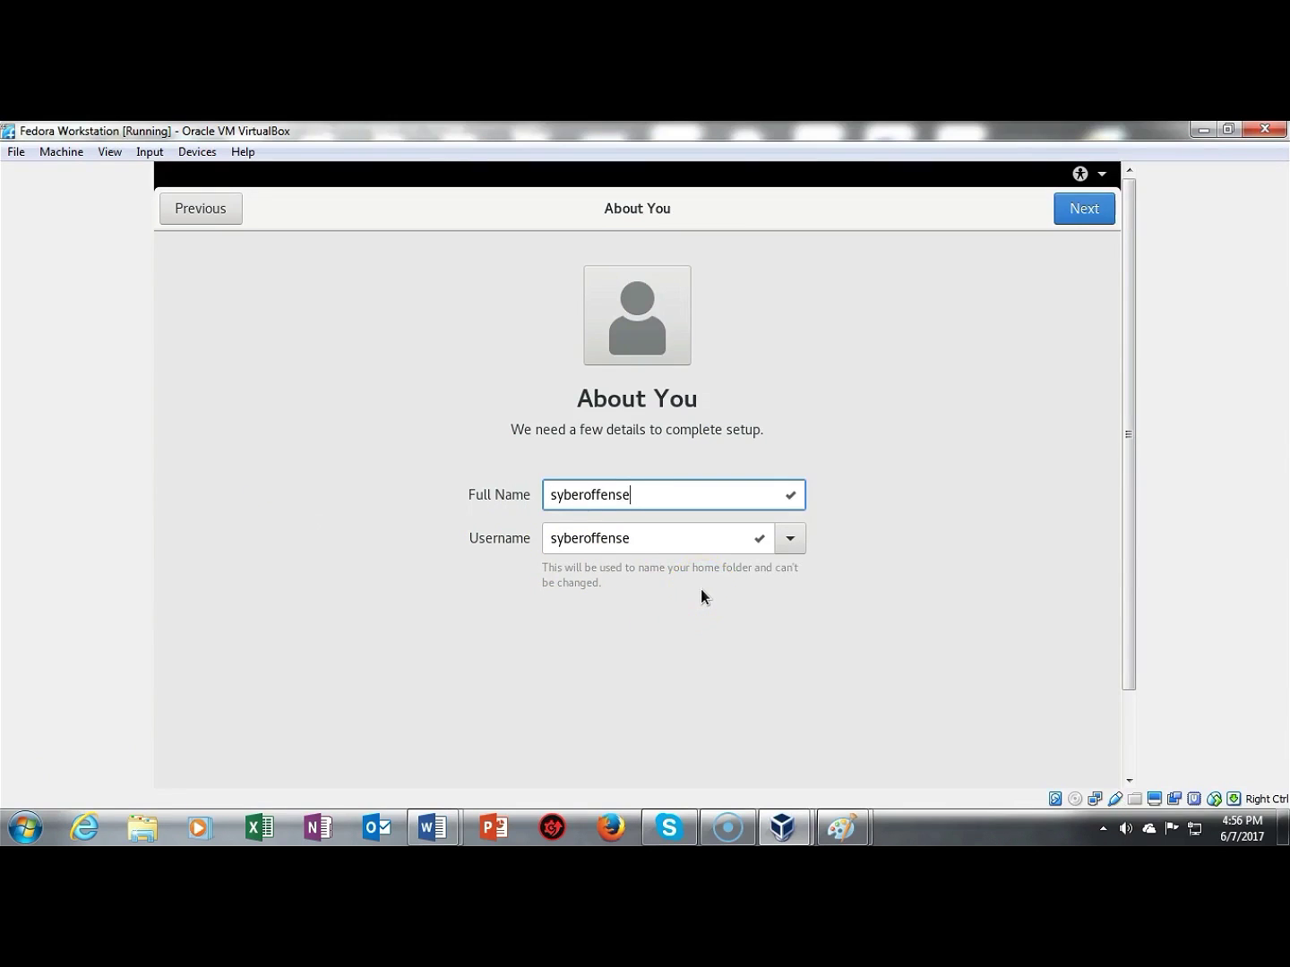
left_click(1081, 207)
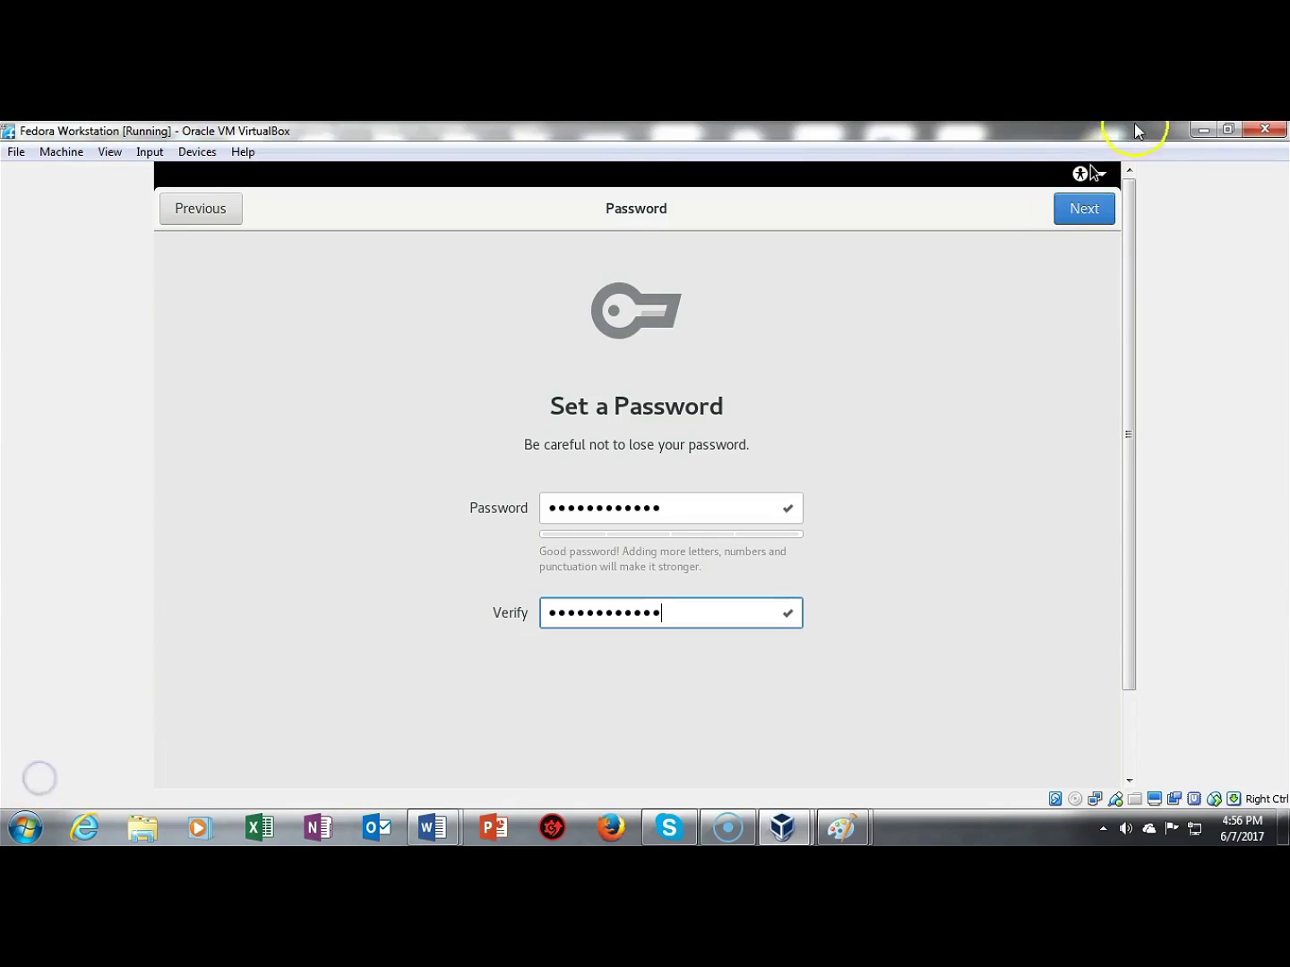
left_click(1081, 210)
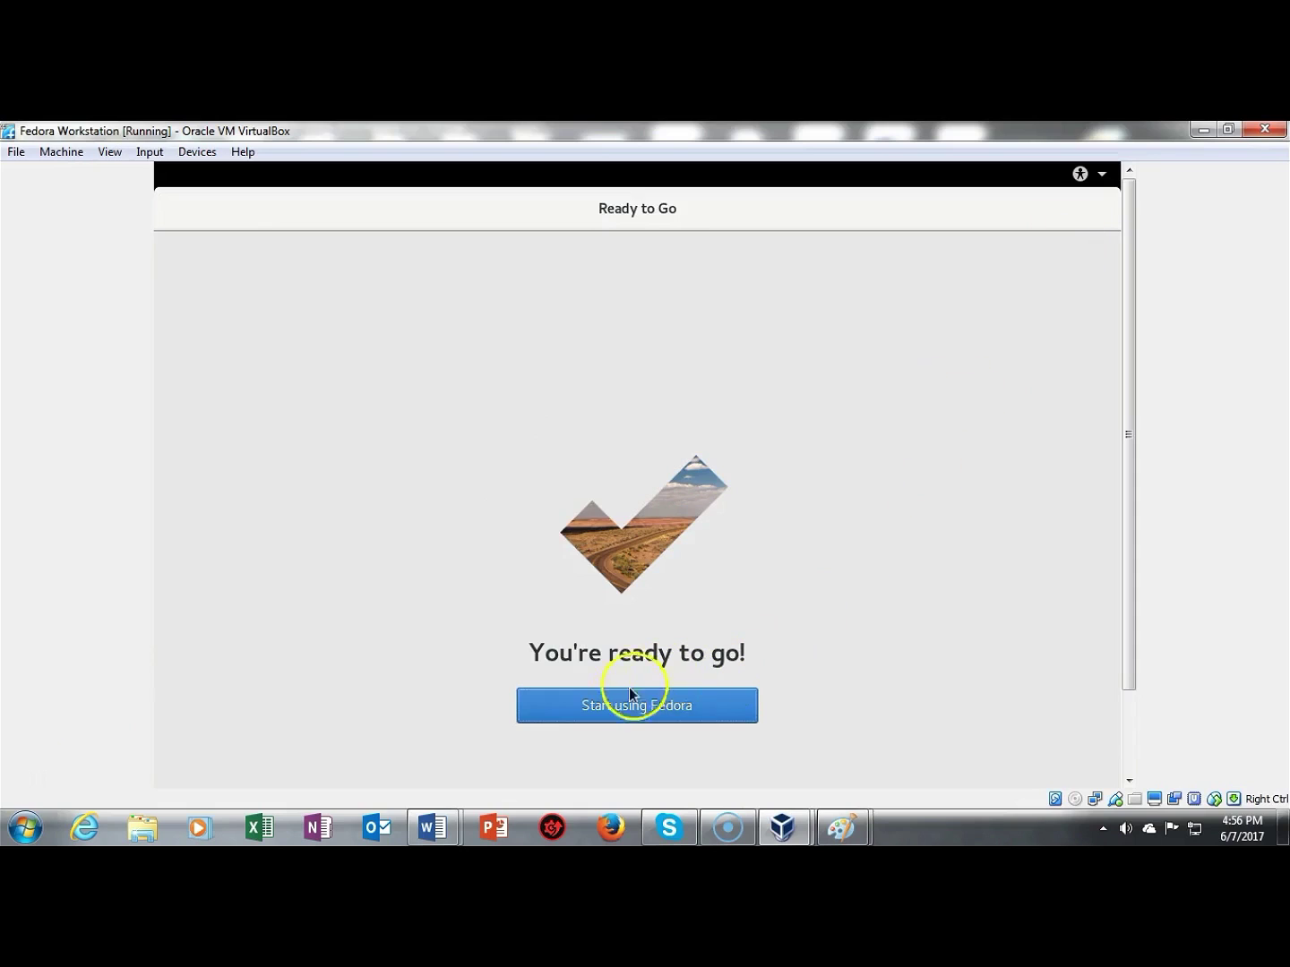
left_click(612, 704)
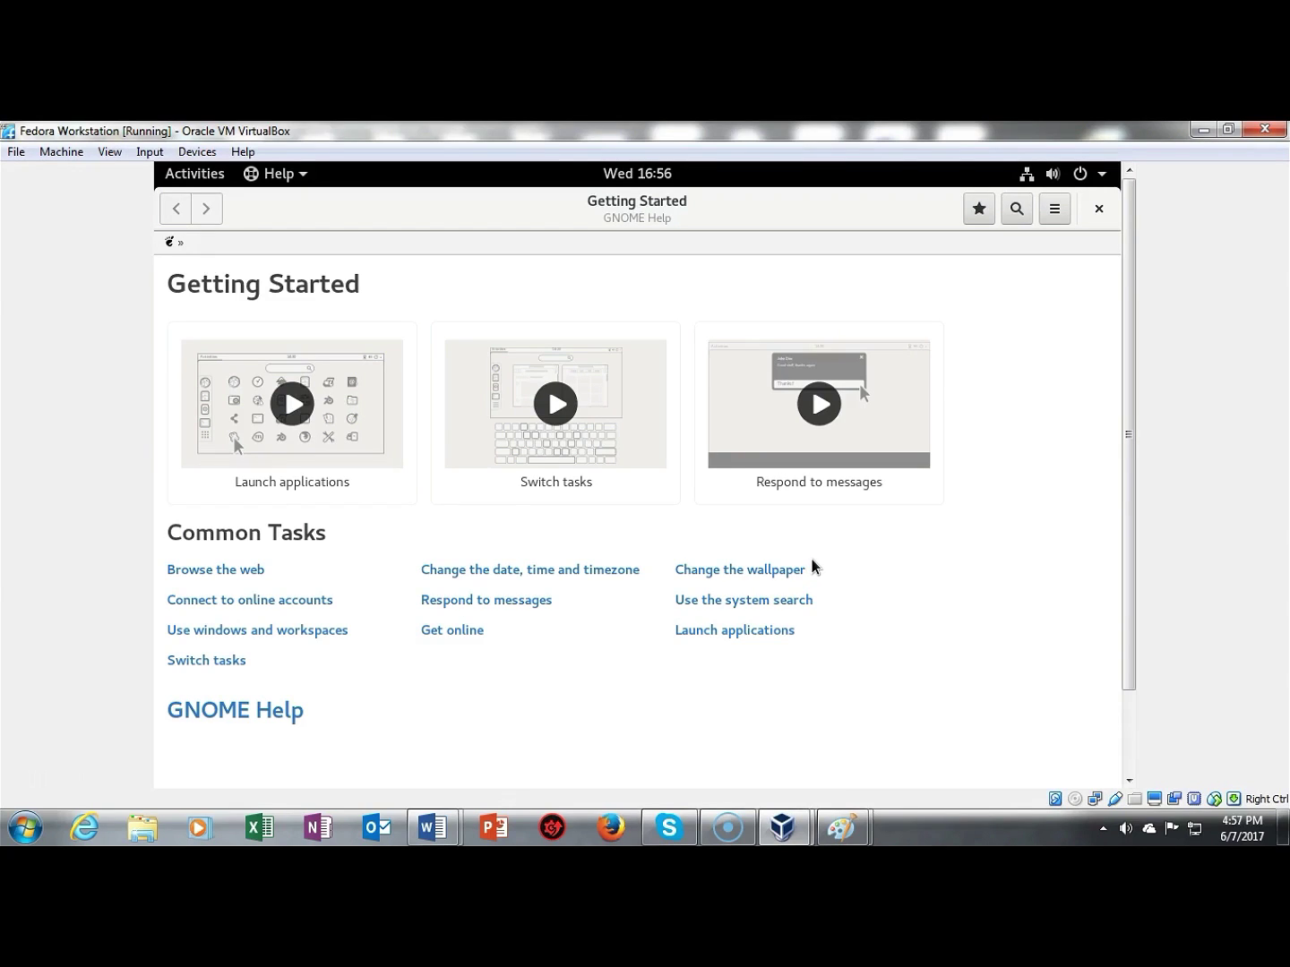
Step: Eject the Fedora live ISO through Devices > Optical Drives, choosing Force Unmount
left_click(205, 153)
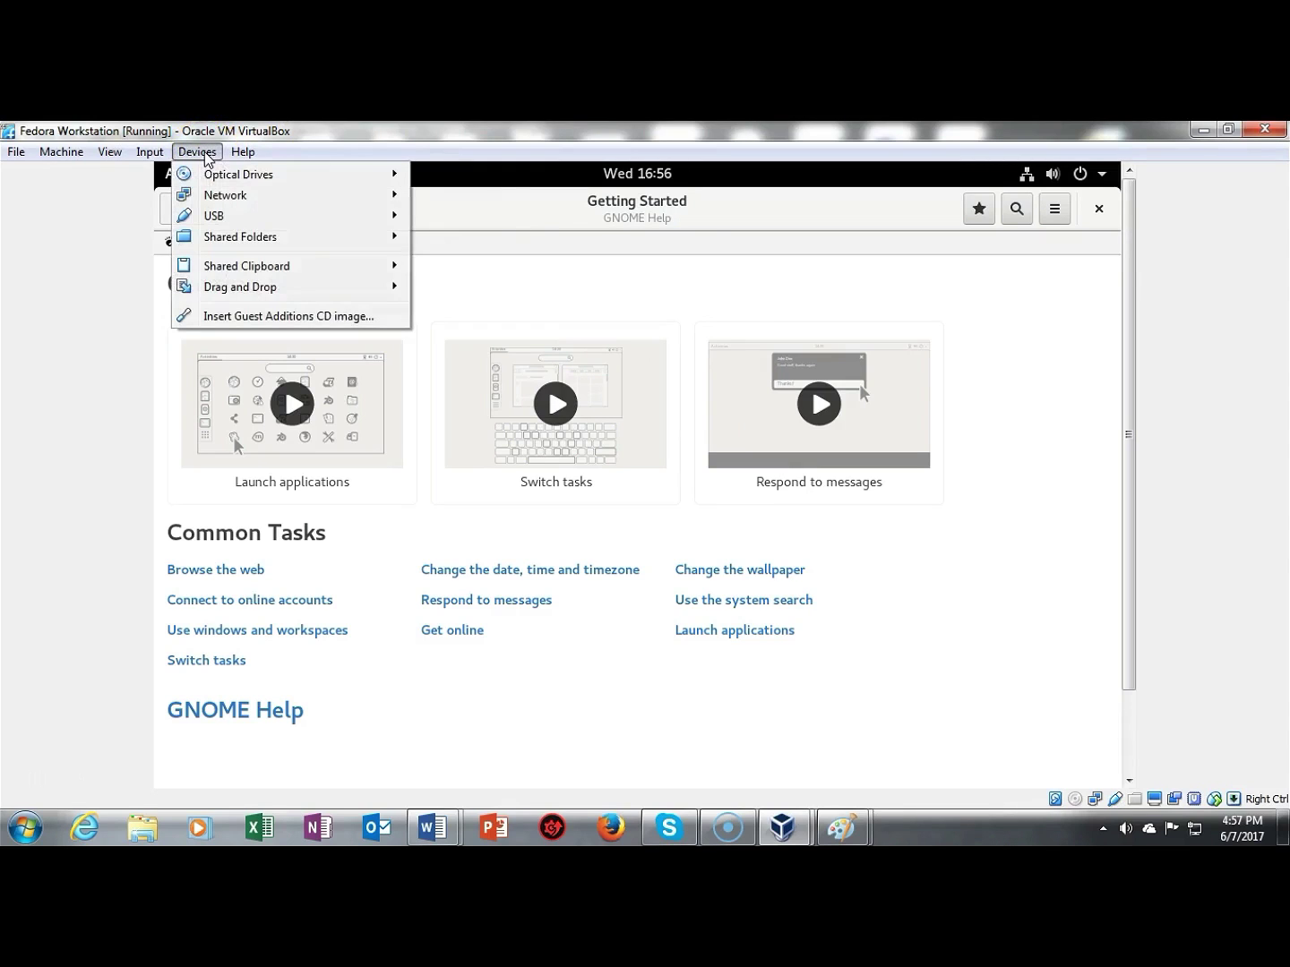
mouse_move(224, 175)
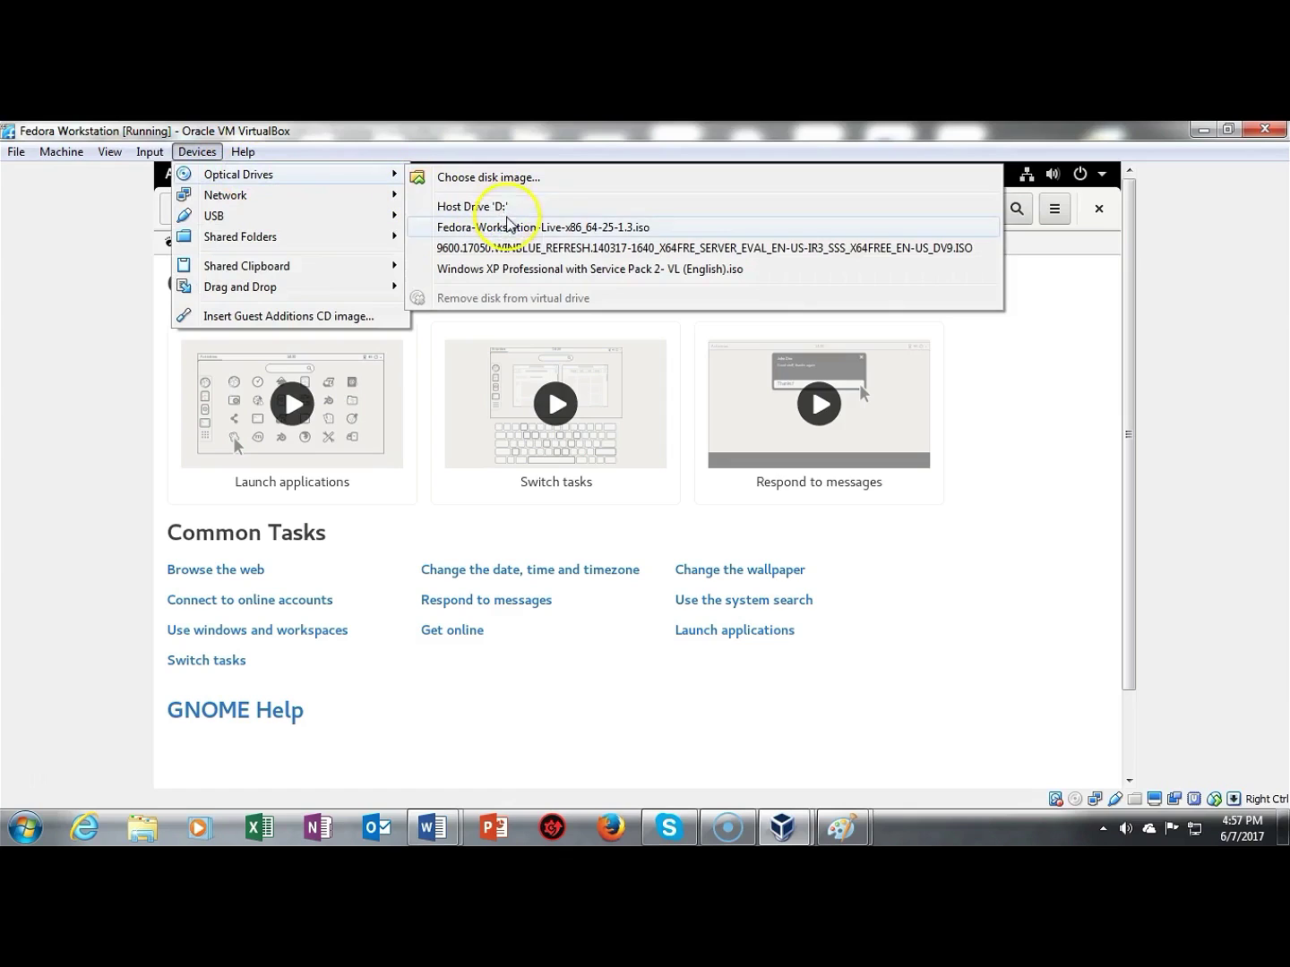
left_click(508, 227)
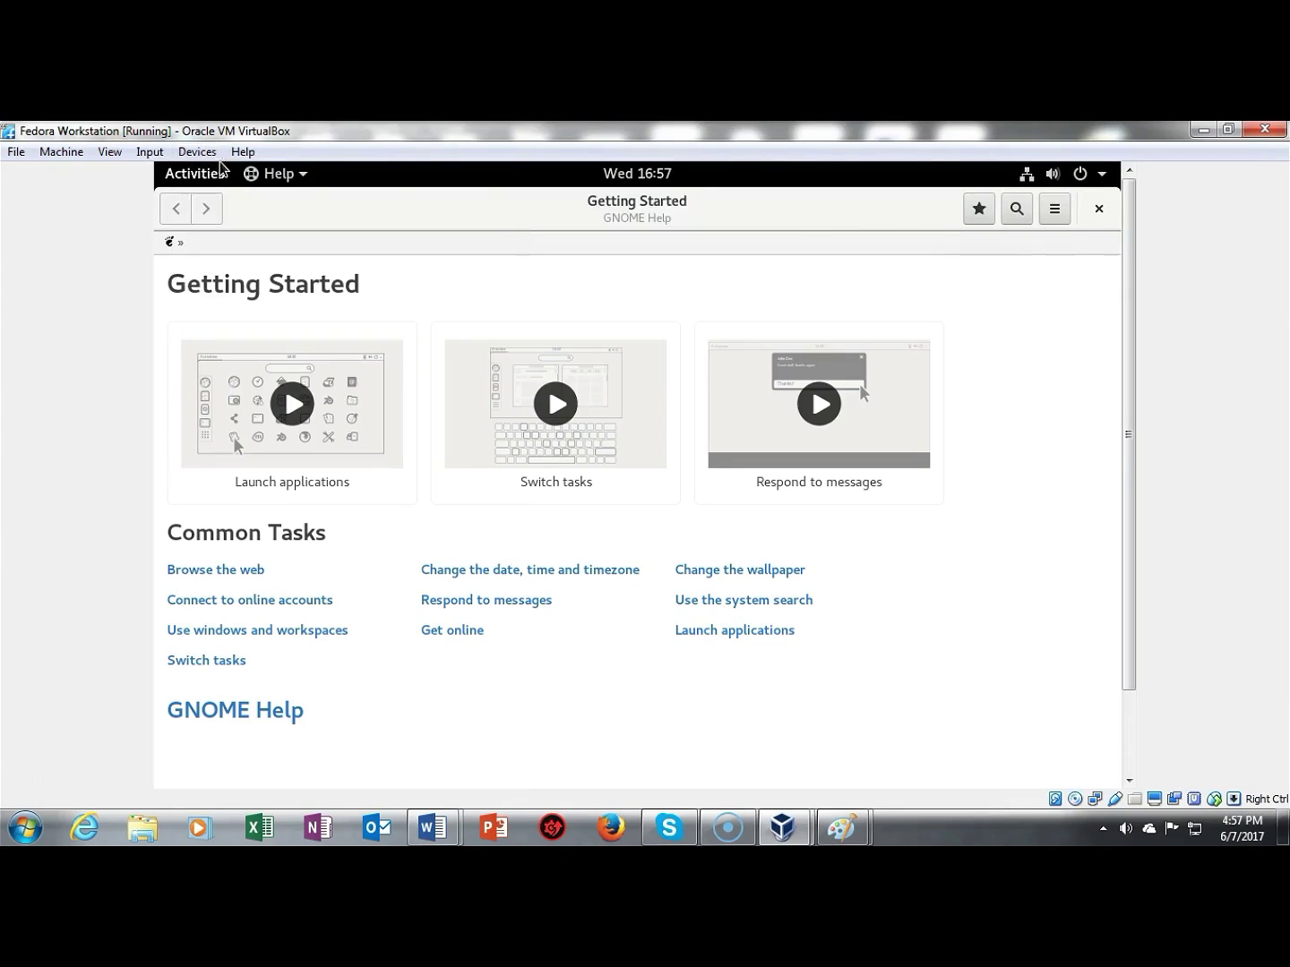
left_click(184, 152)
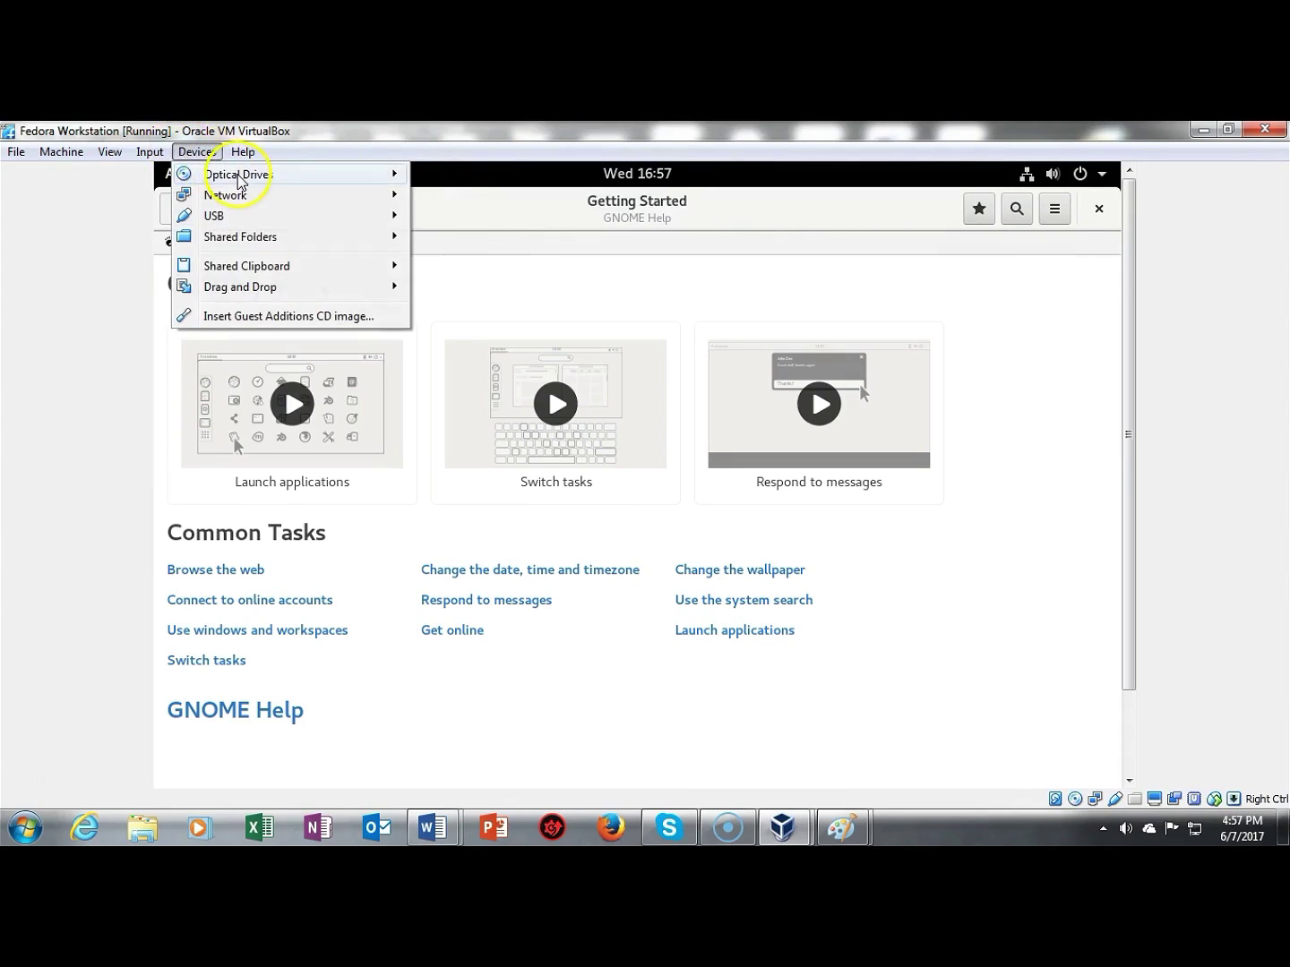
mouse_move(303, 179)
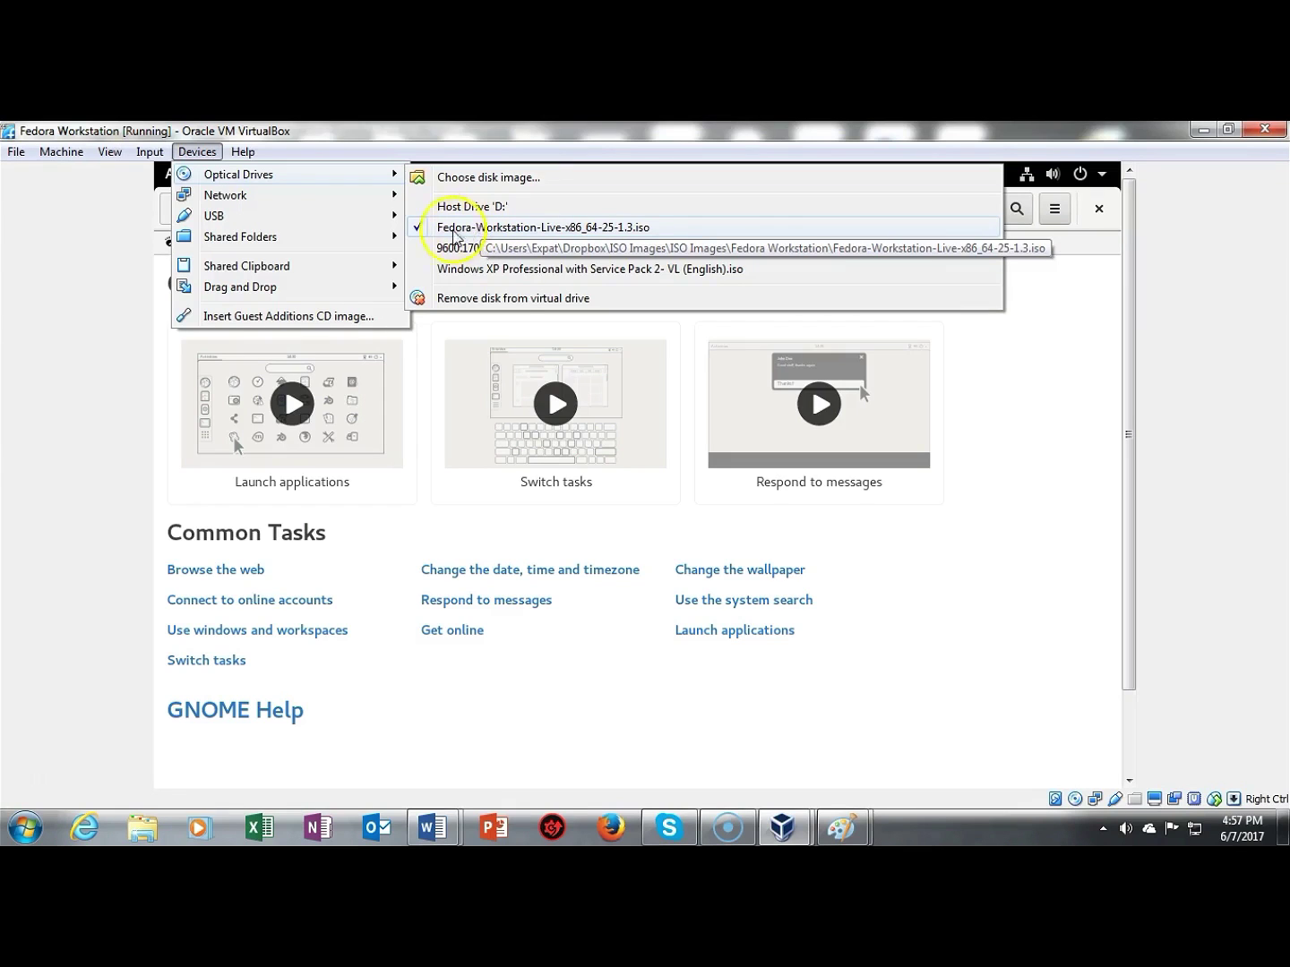
left_click(419, 230)
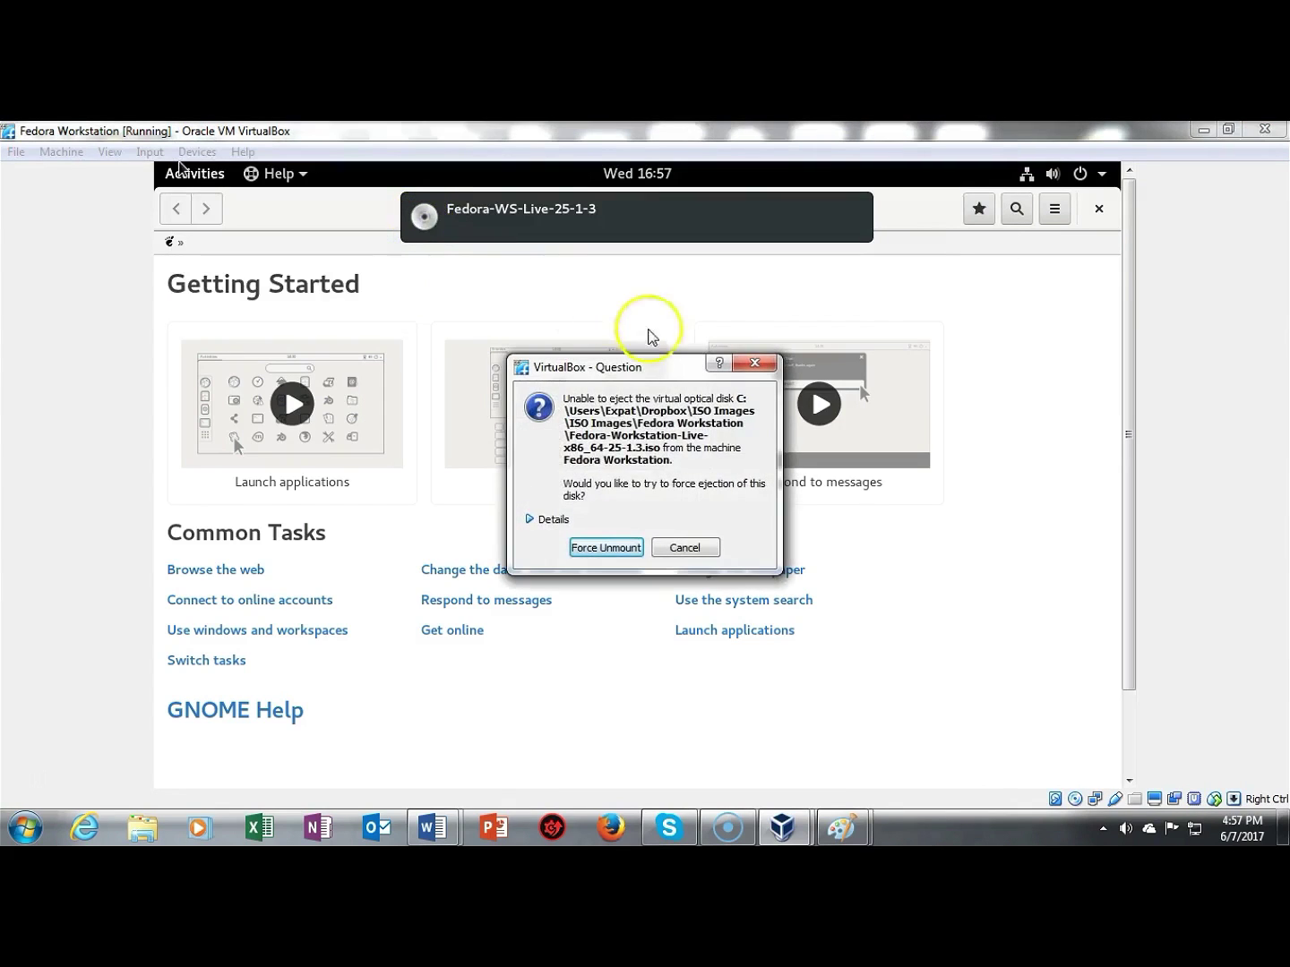
left_click(606, 548)
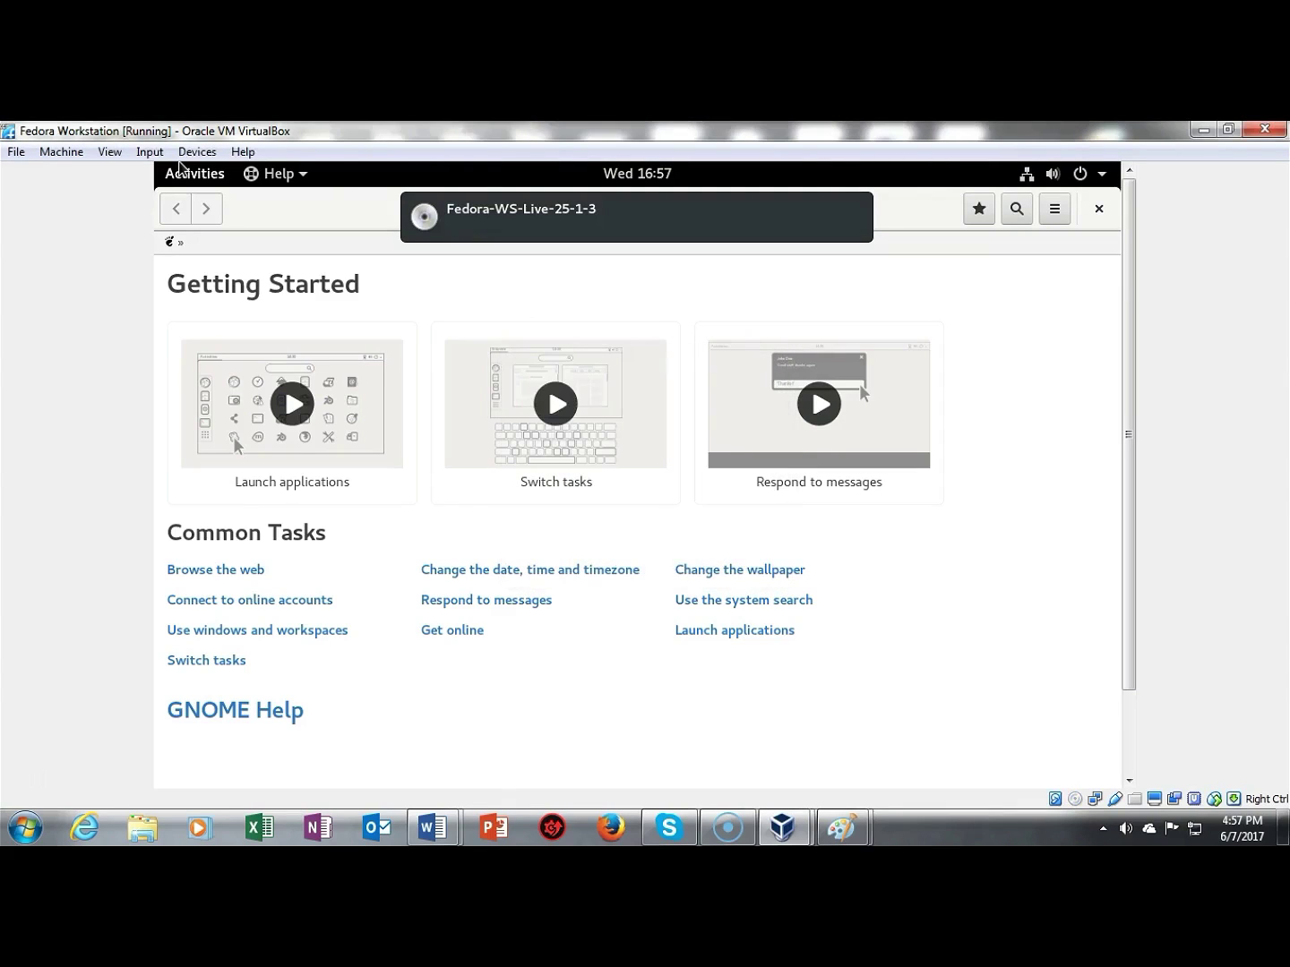
Step: Close the GNOME Help window and show Fedora's top-bar system menu
left_click(1100, 209)
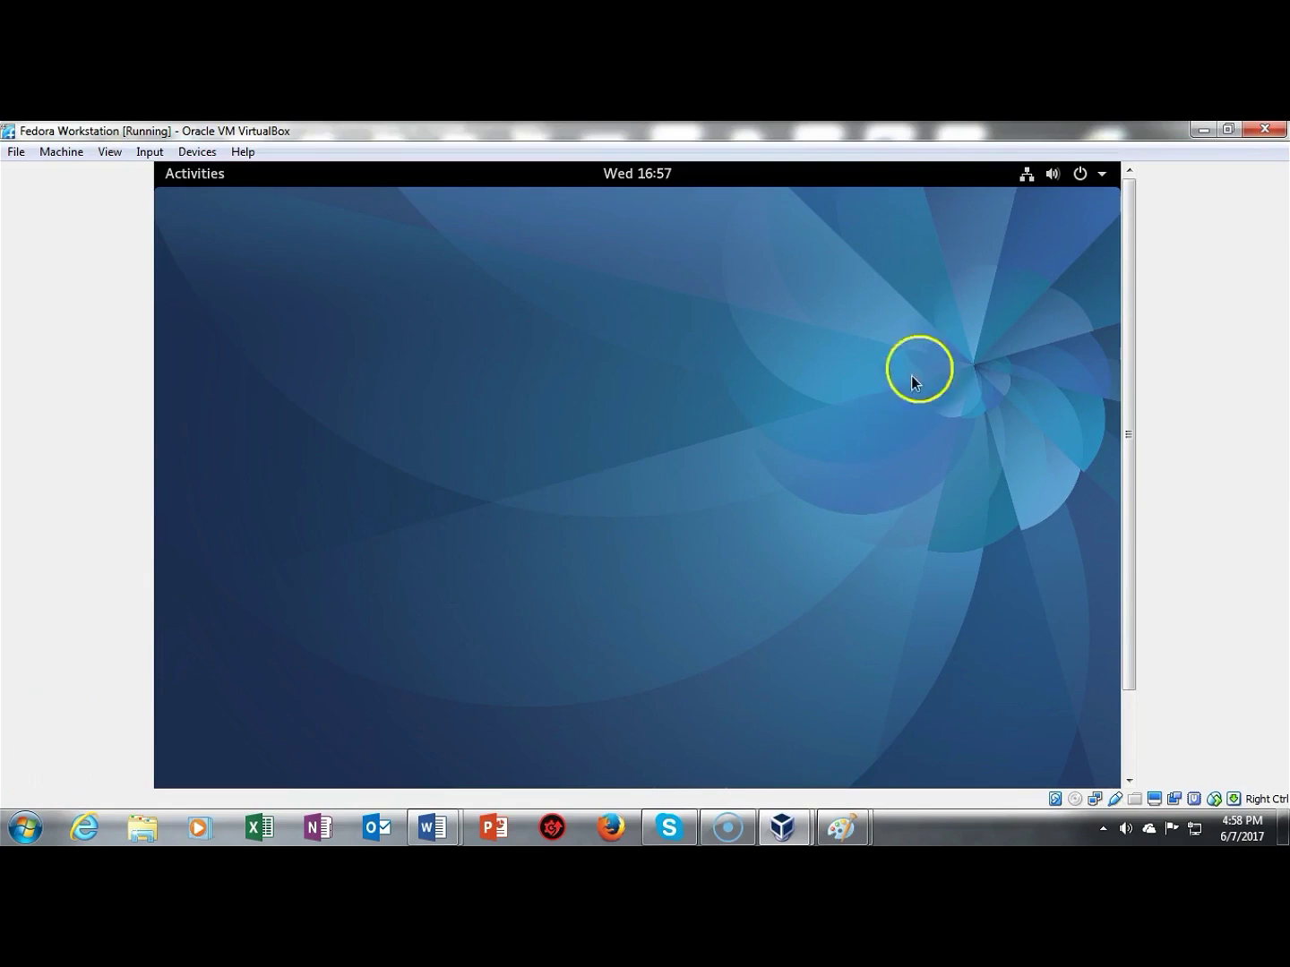
left_click(1103, 174)
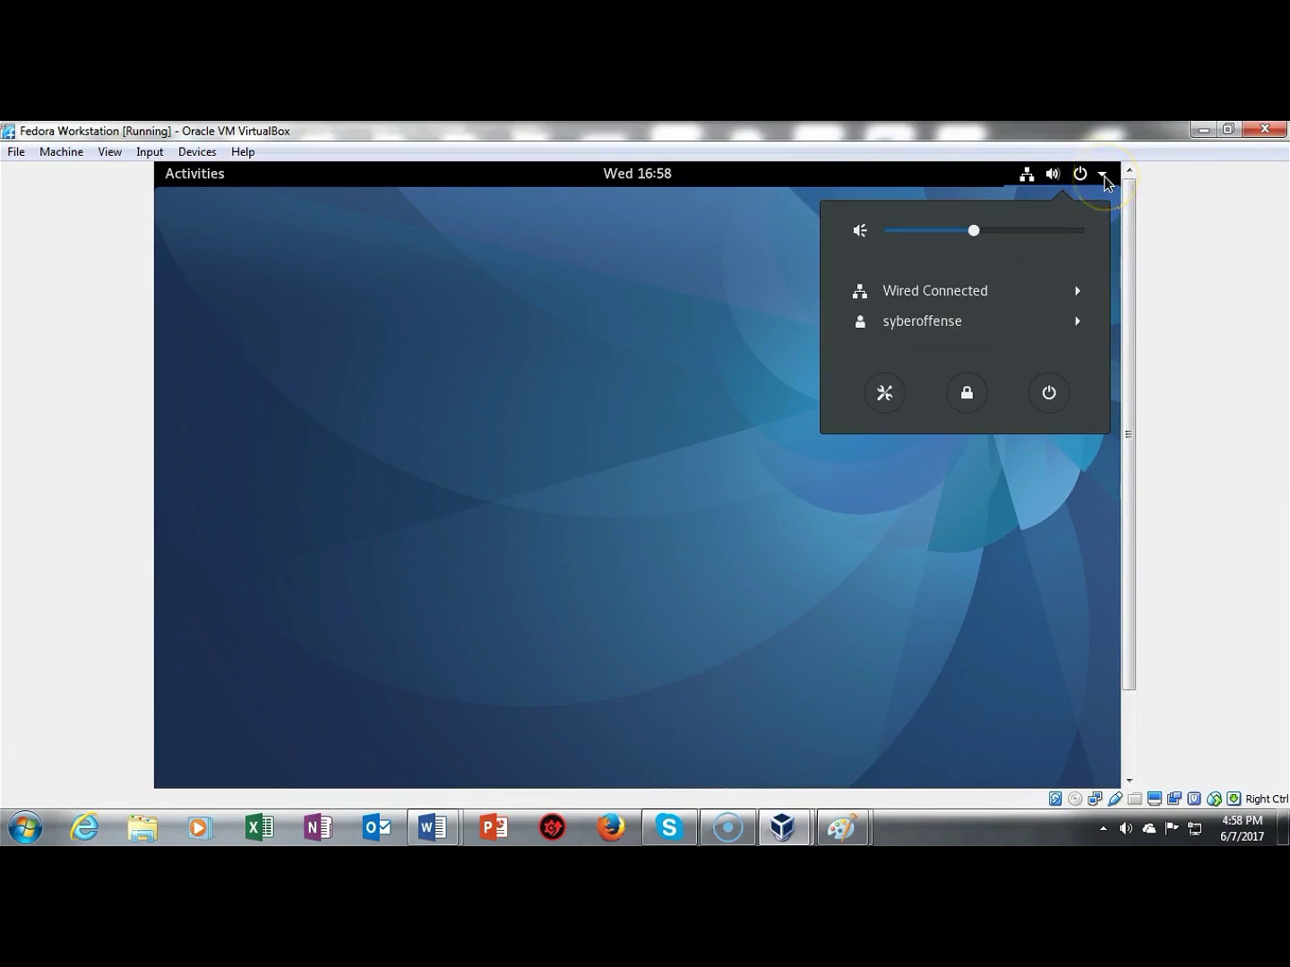
Step: Restart Fedora, then sign in as root via Not listed? and enter its password
left_click(1052, 395)
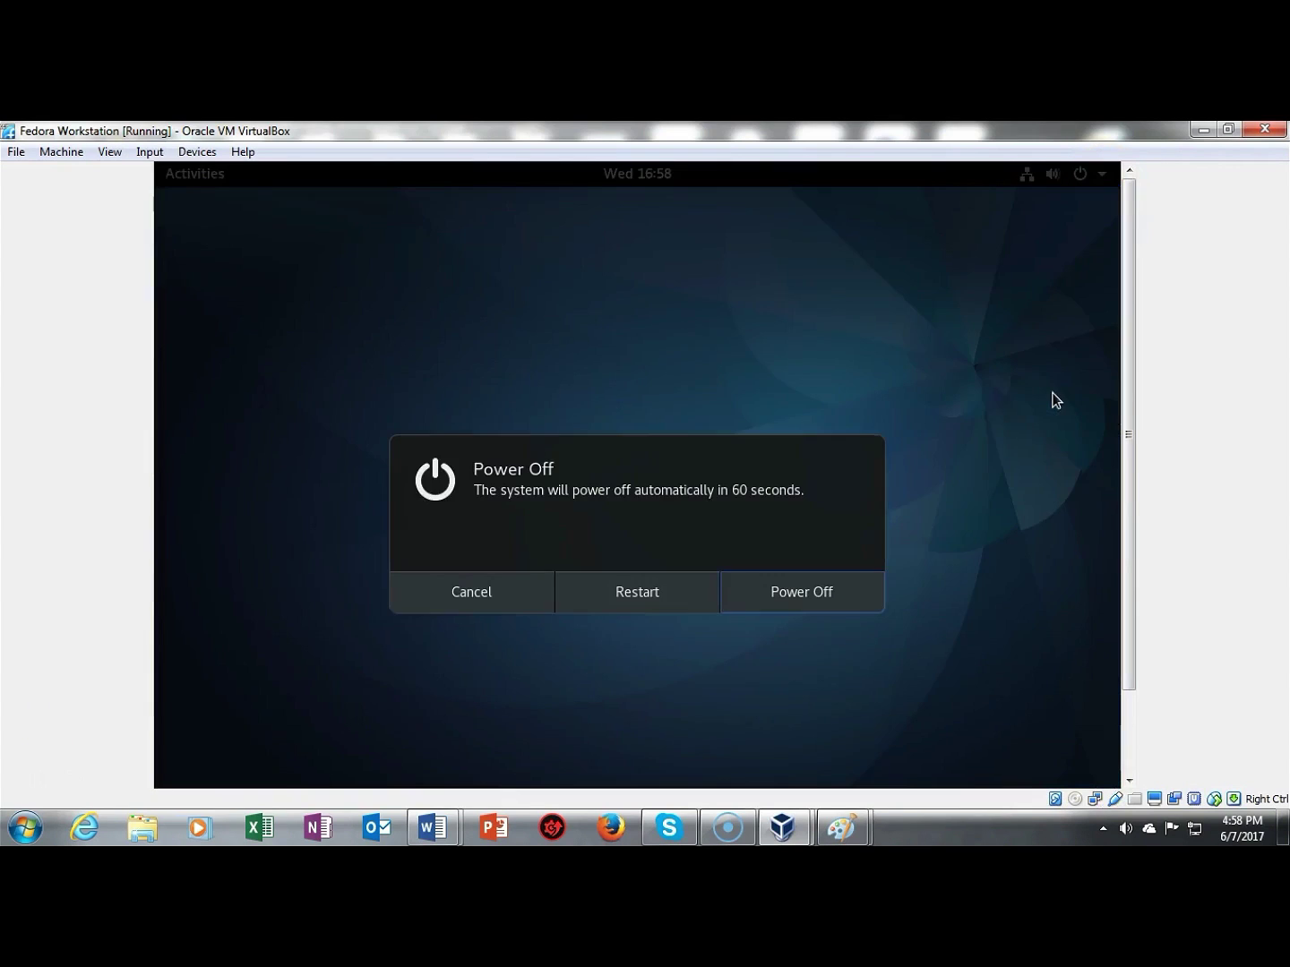
left_click(622, 593)
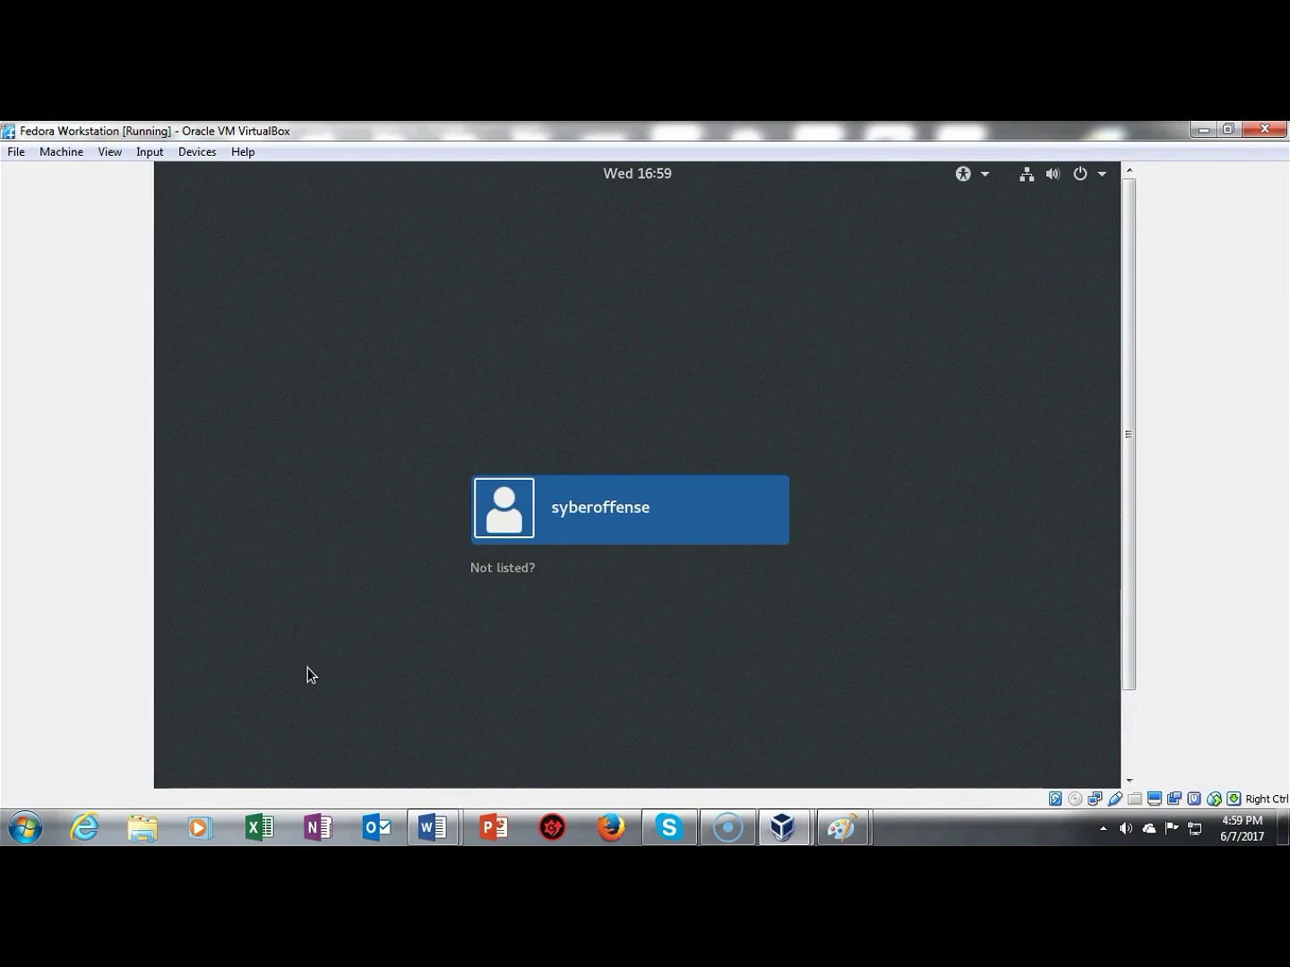
left_click(486, 598)
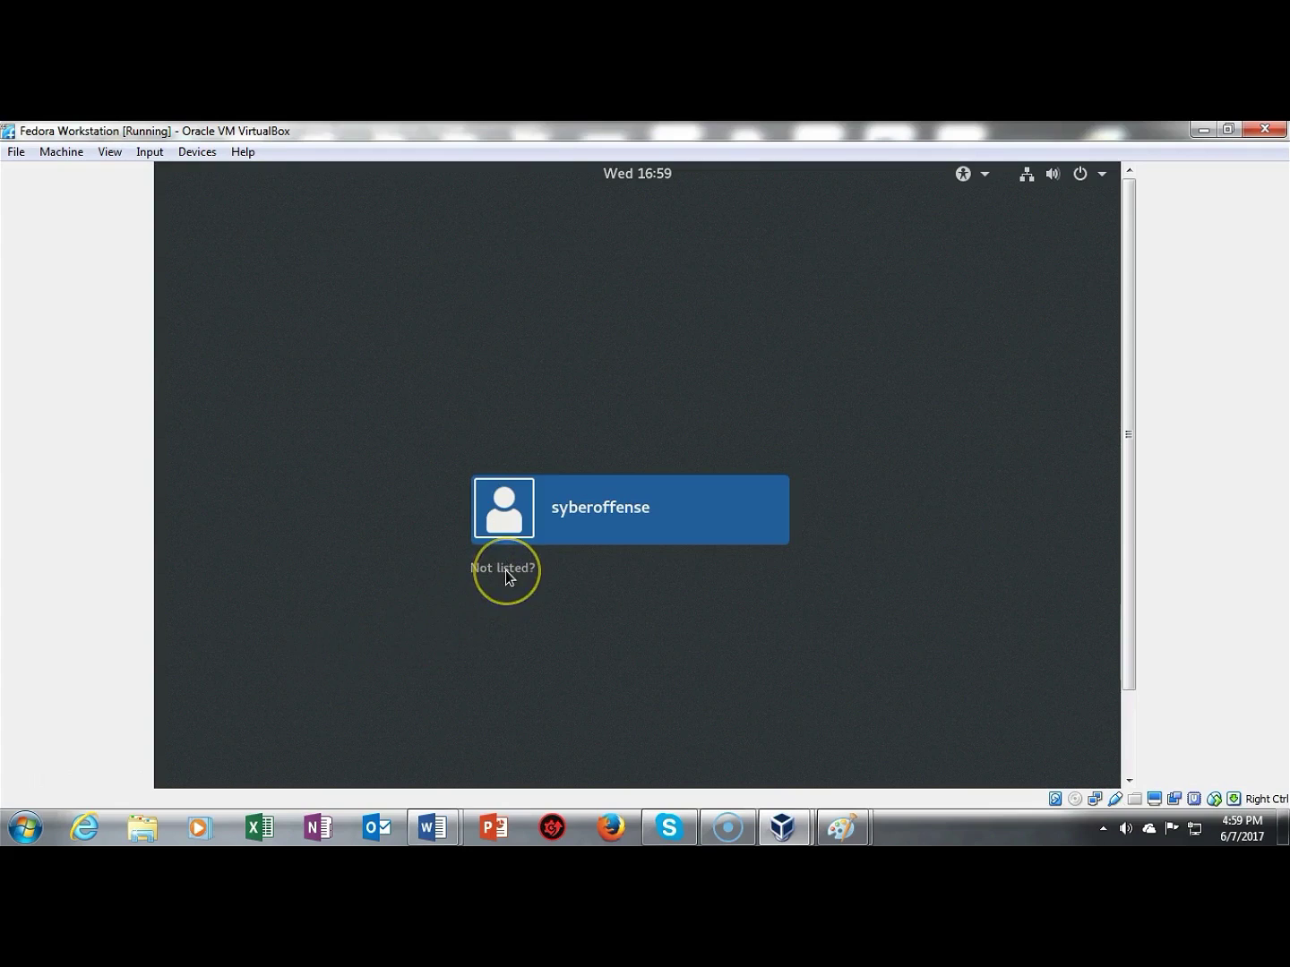
left_click(505, 570)
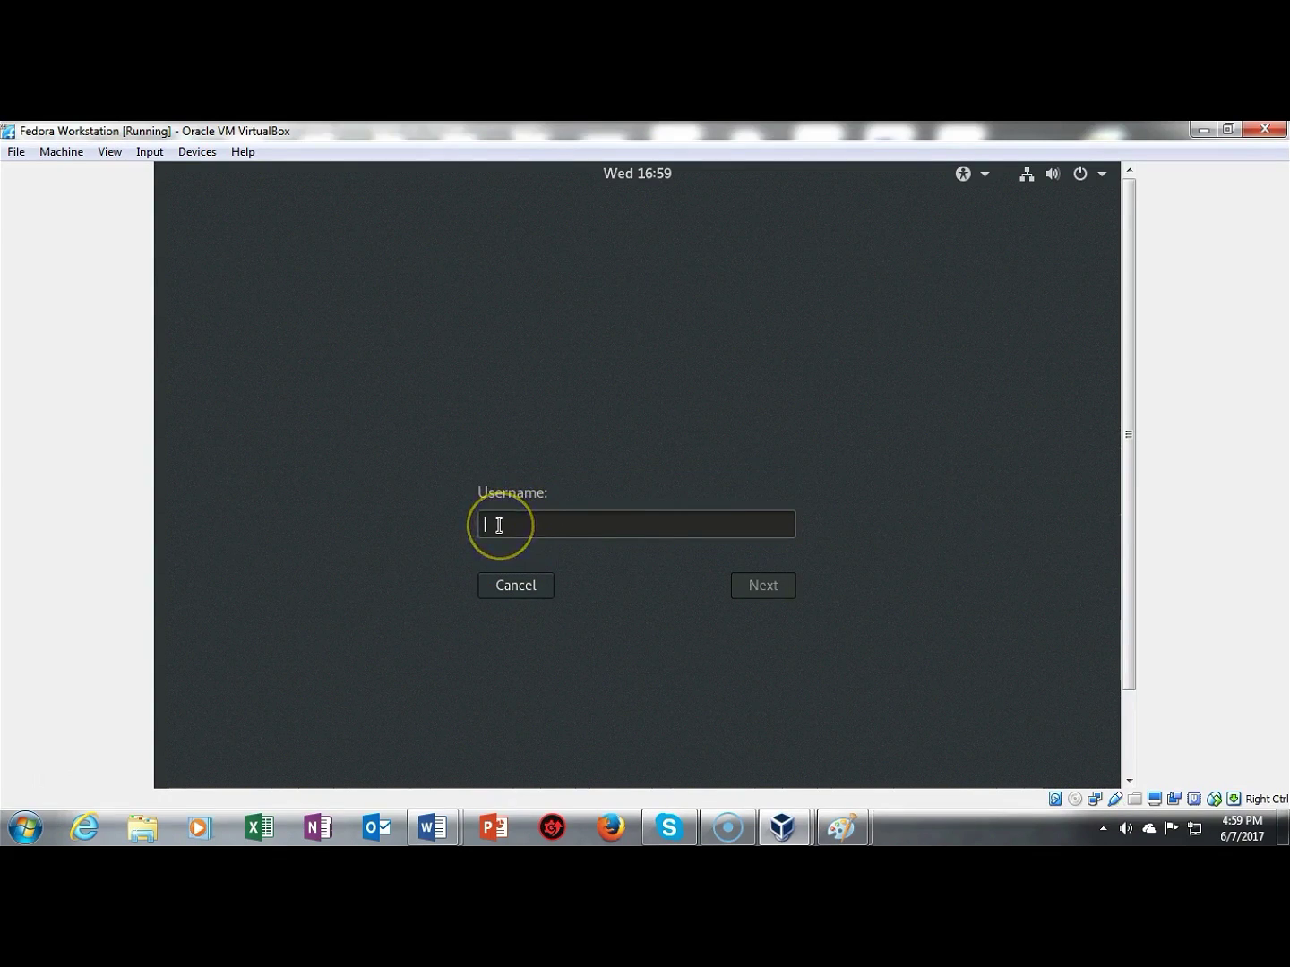
type("root")
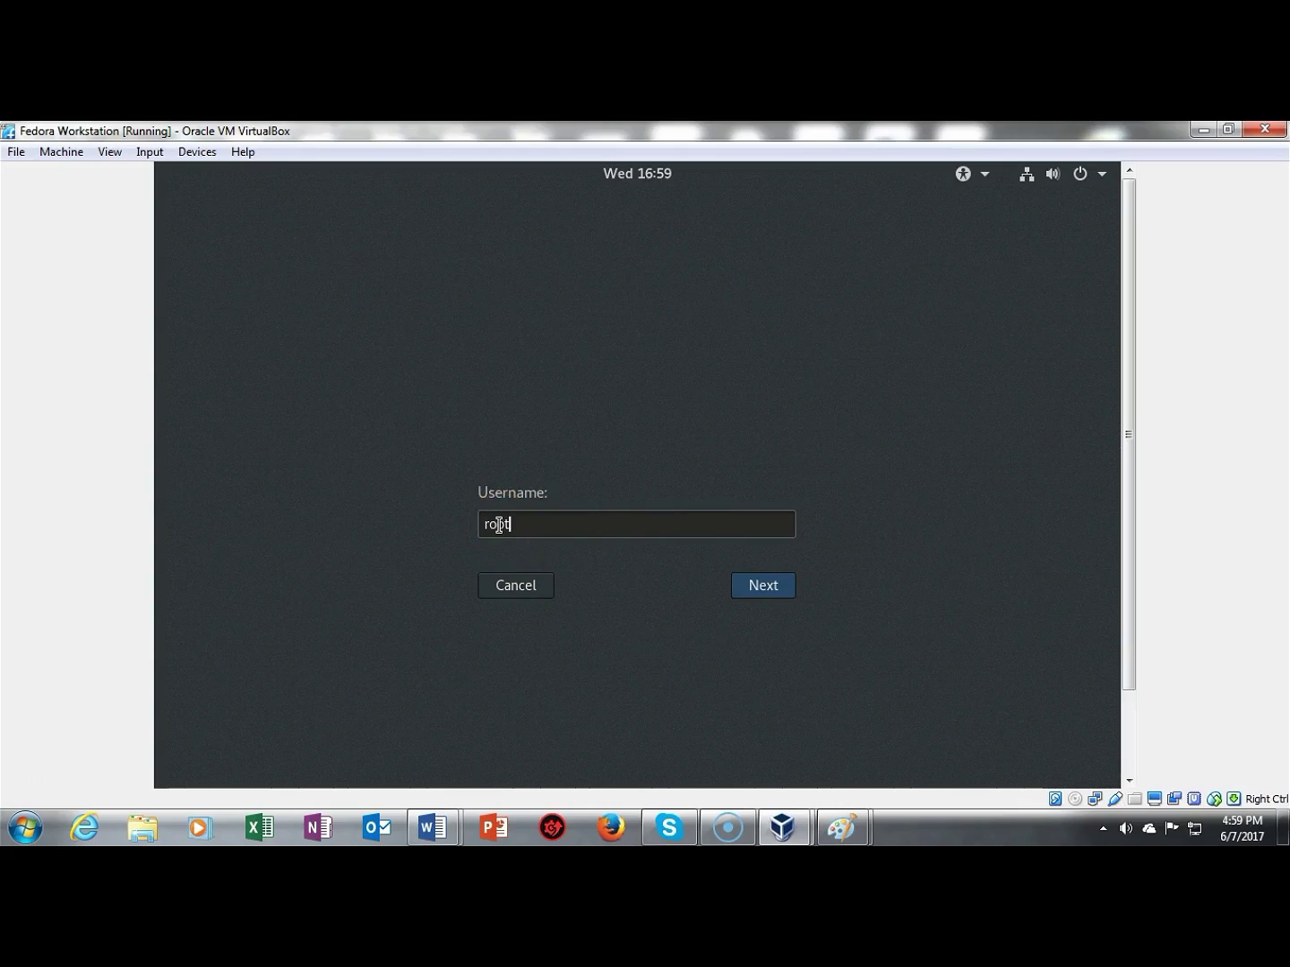
key("Return")
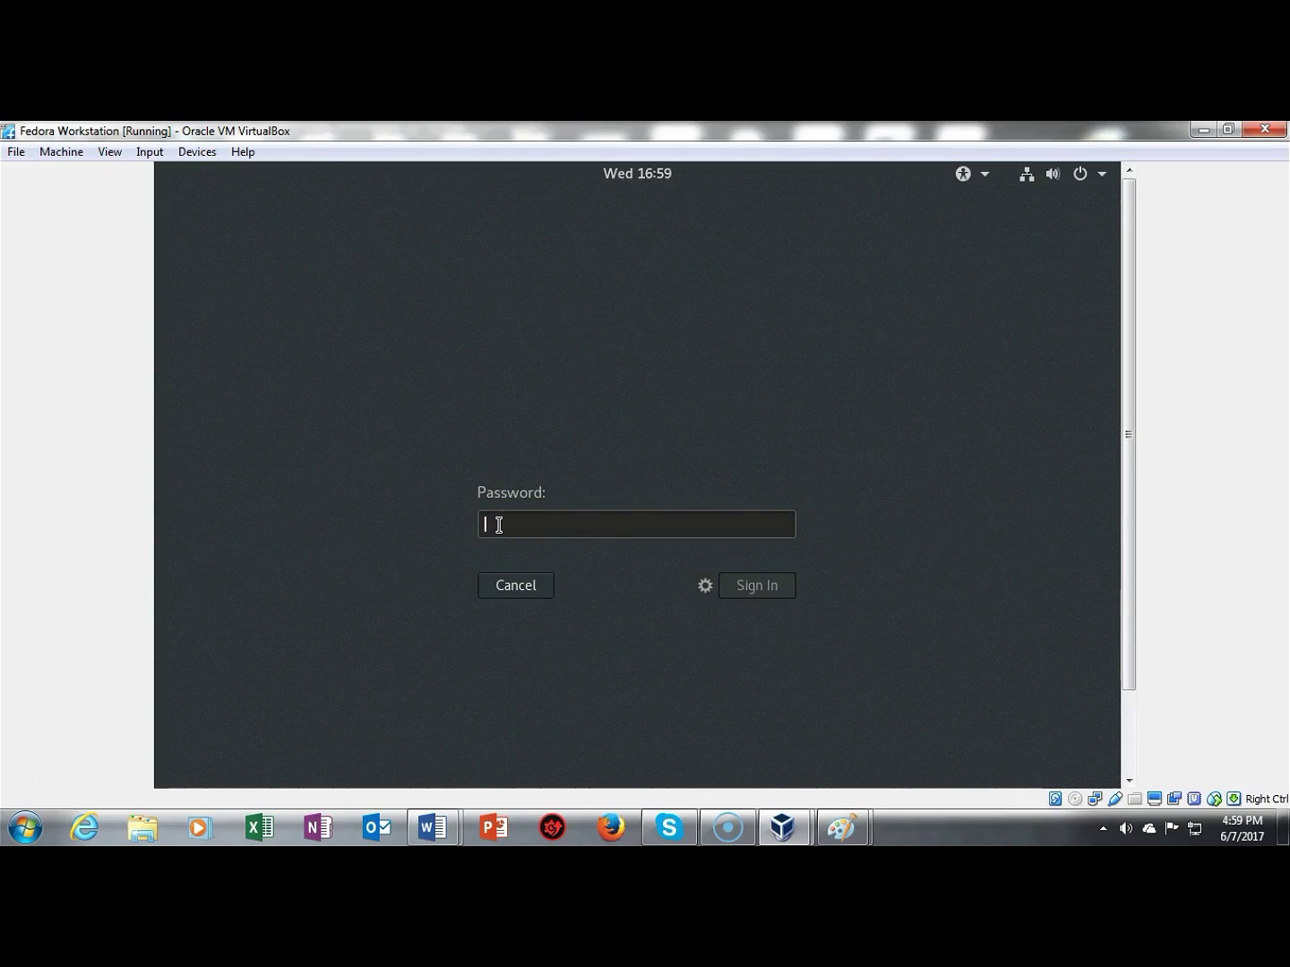
type("•••••••")
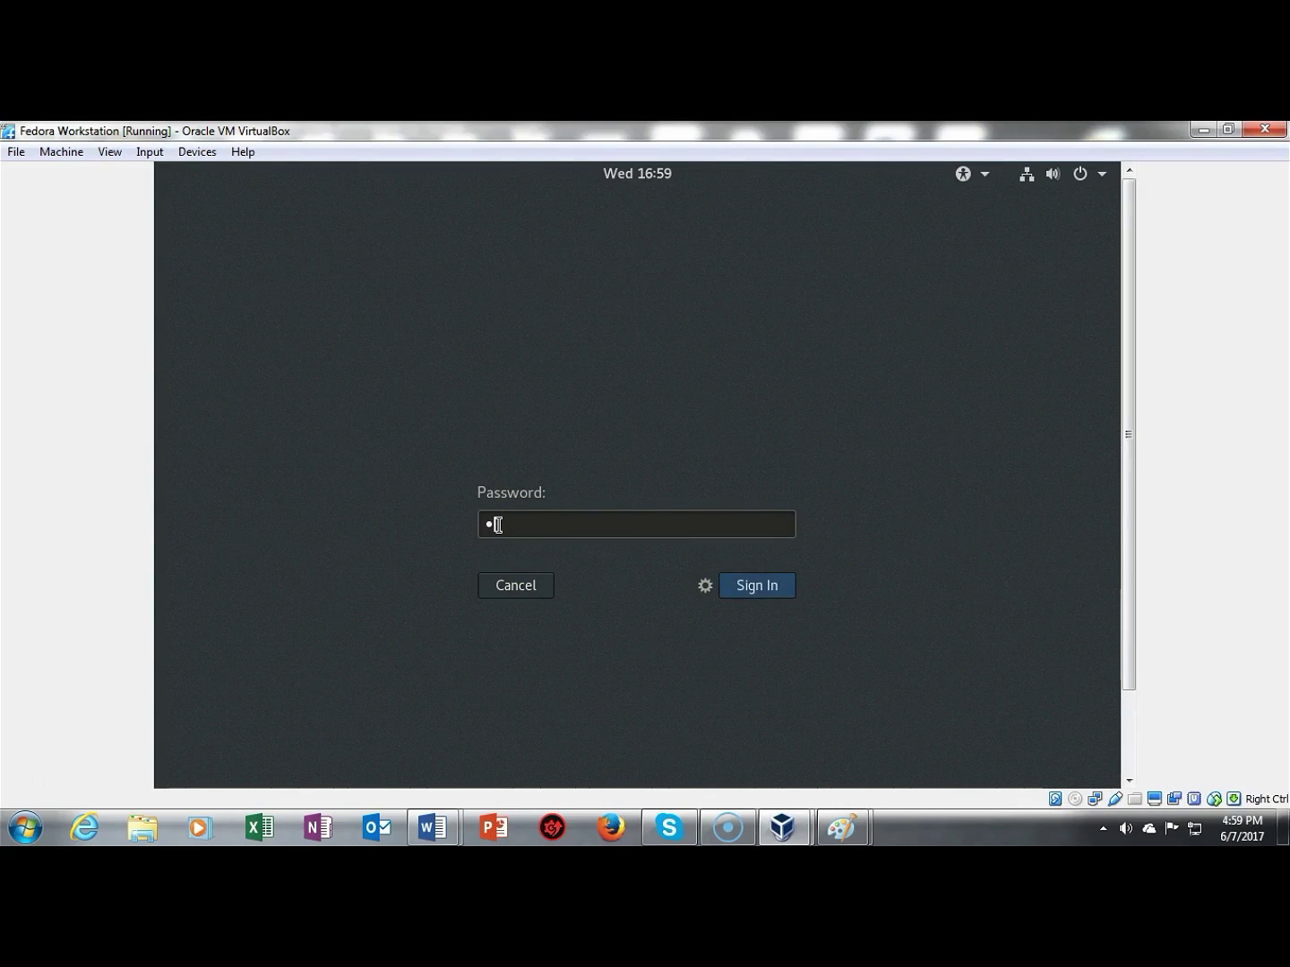
type("•••••")
Step: Complete the root sign-in and accept the default language and keyboard layout
key("Return")
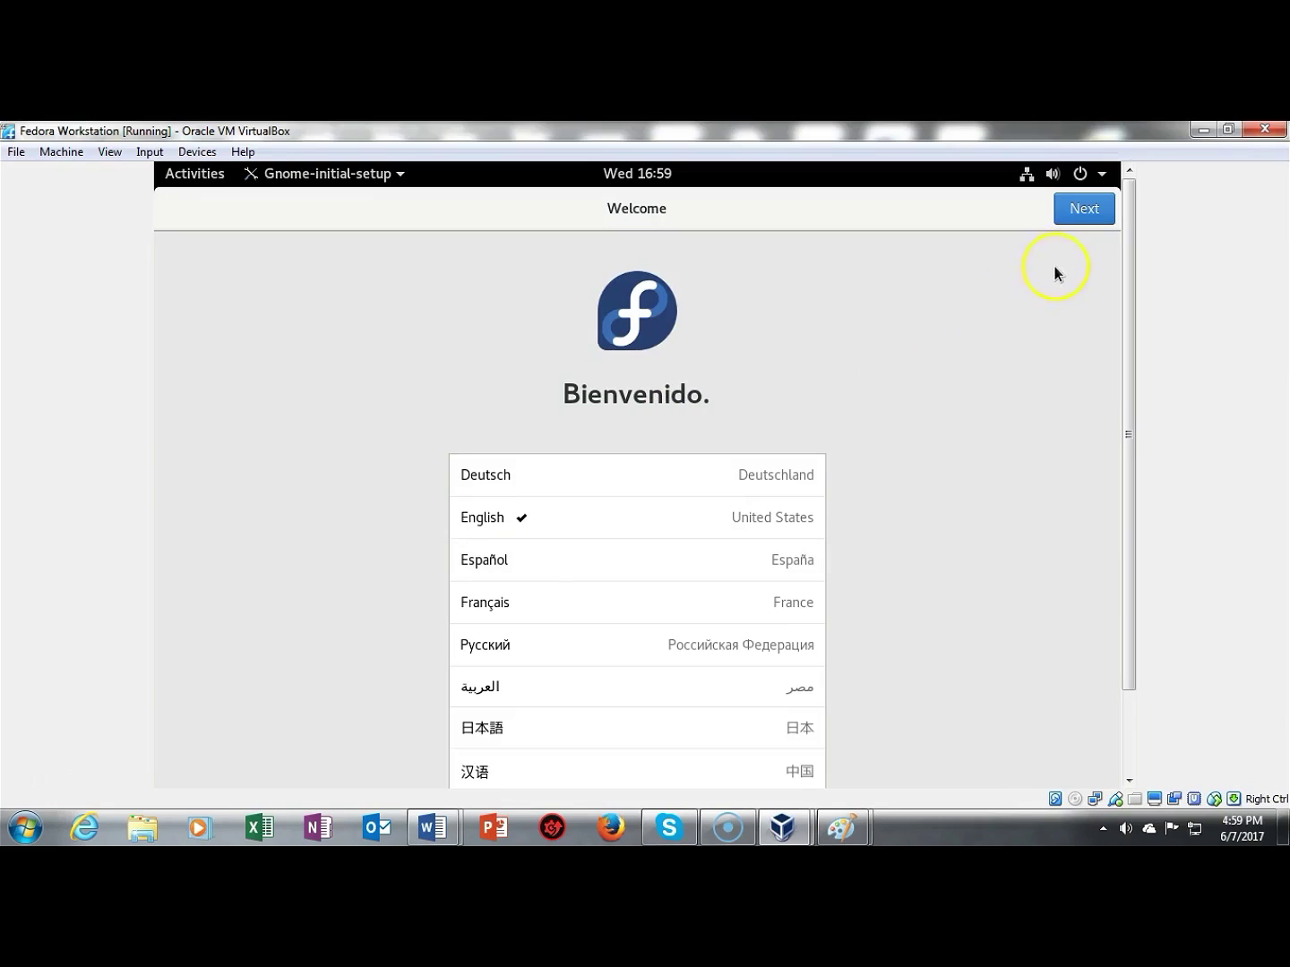
left_click(1082, 211)
left_click(1081, 211)
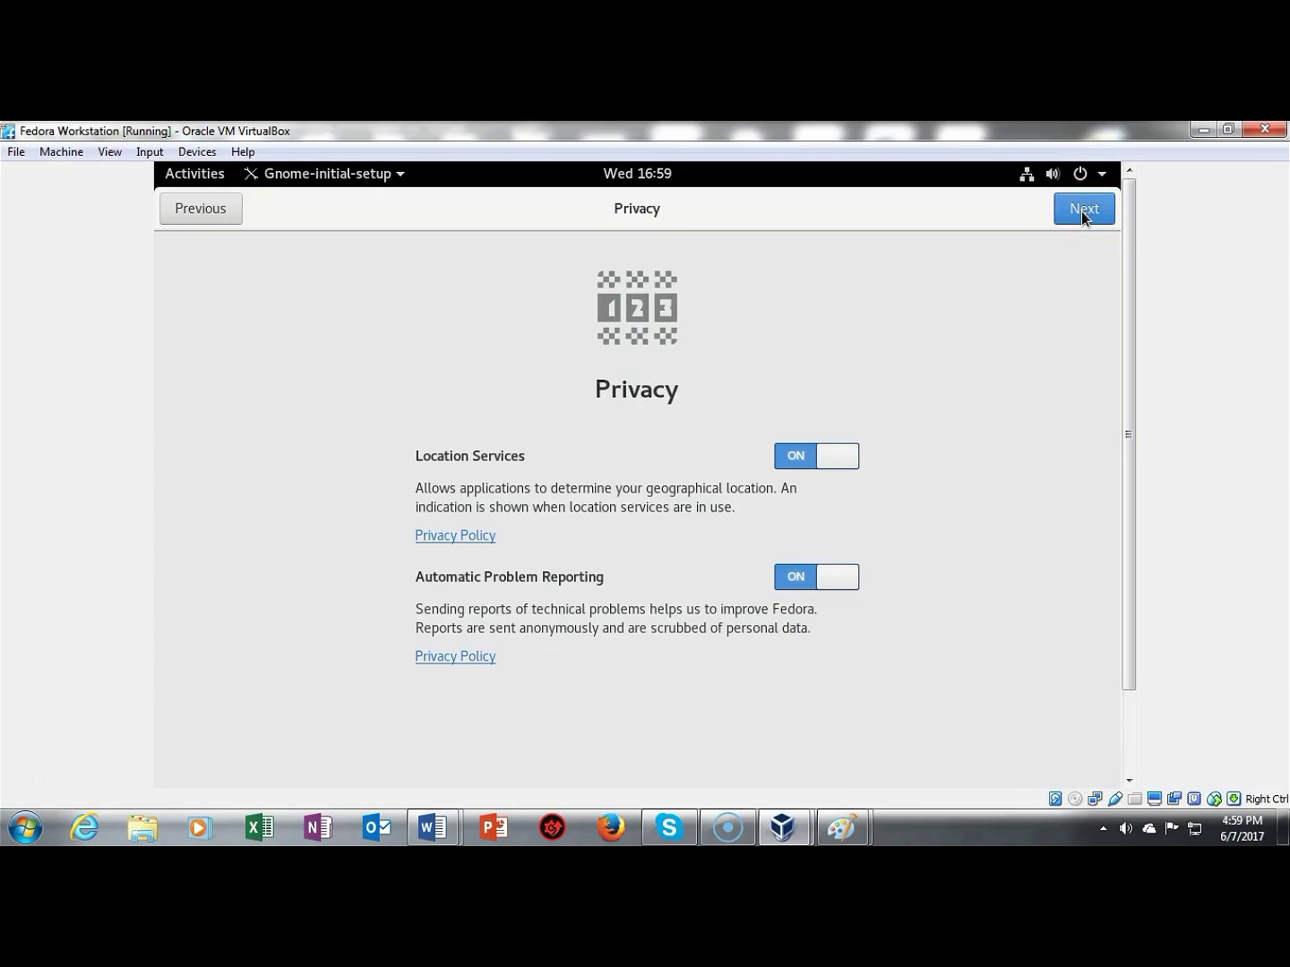
Step: Turn off location services and automatic problem reporting, skip online accounts, and start using Fedora
left_click(834, 460)
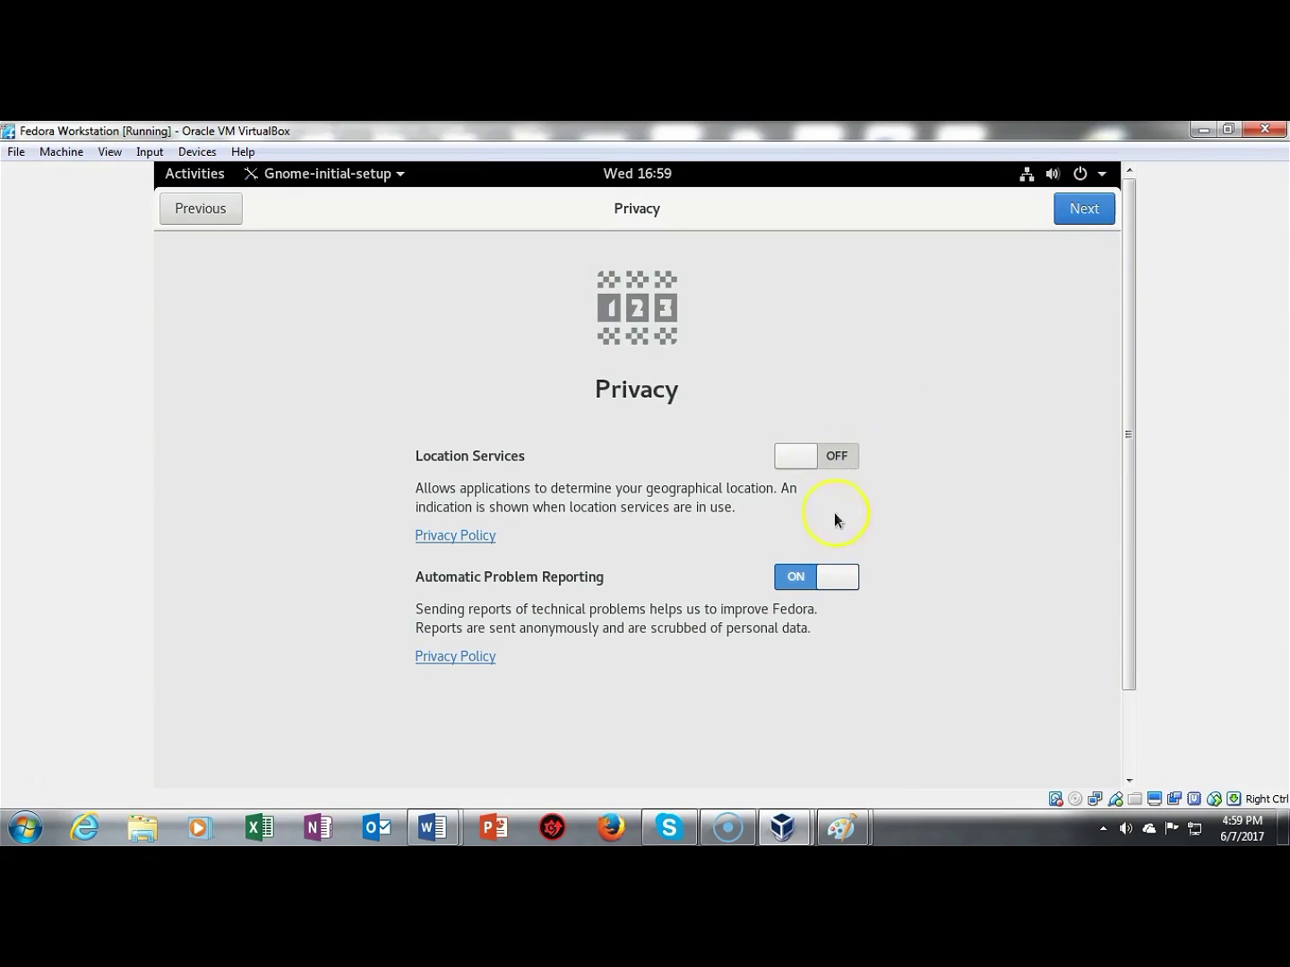
left_click(835, 576)
left_click(1073, 209)
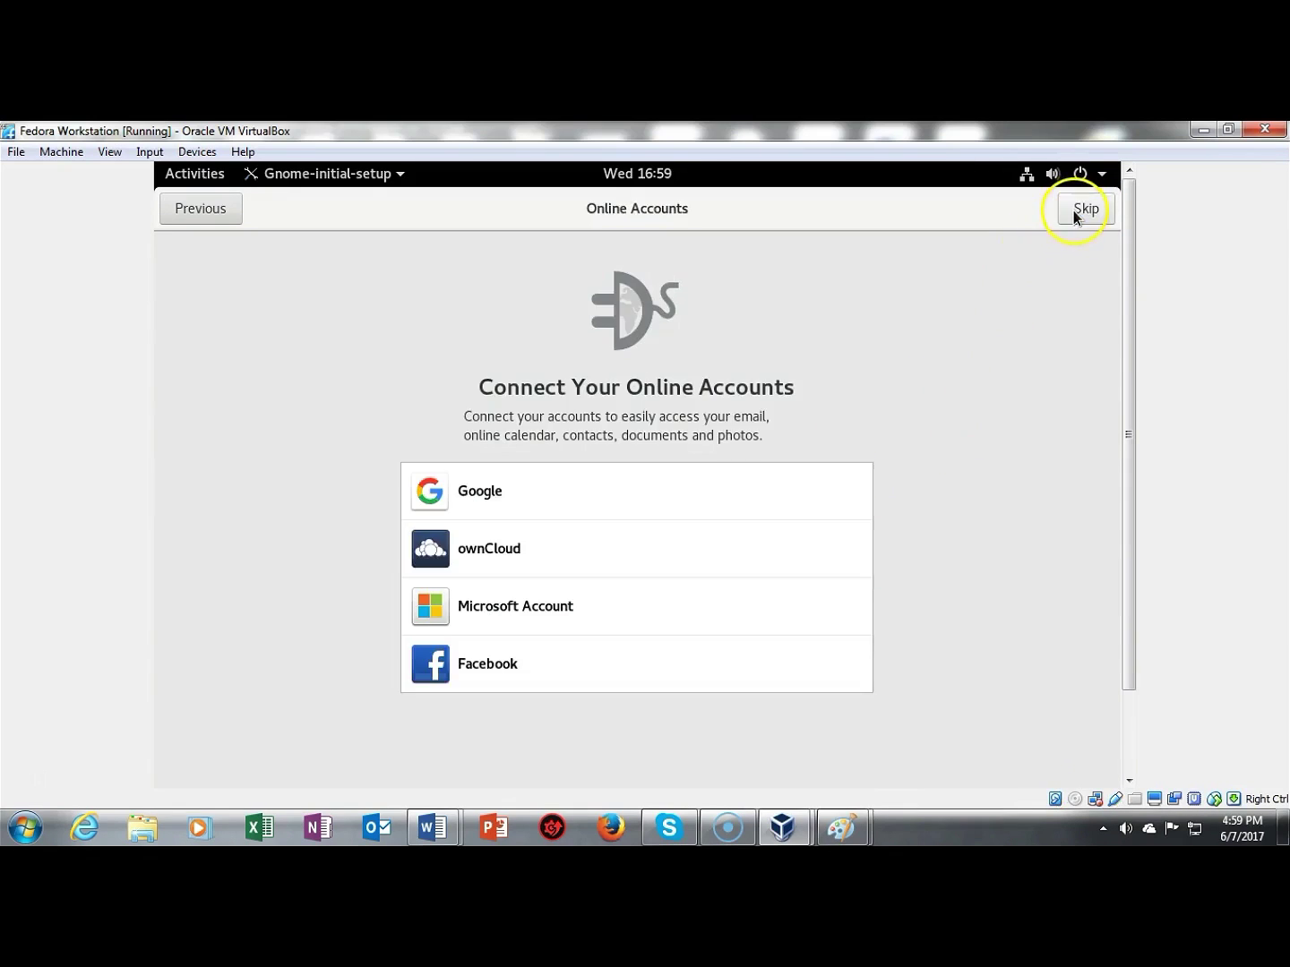
left_click(1078, 209)
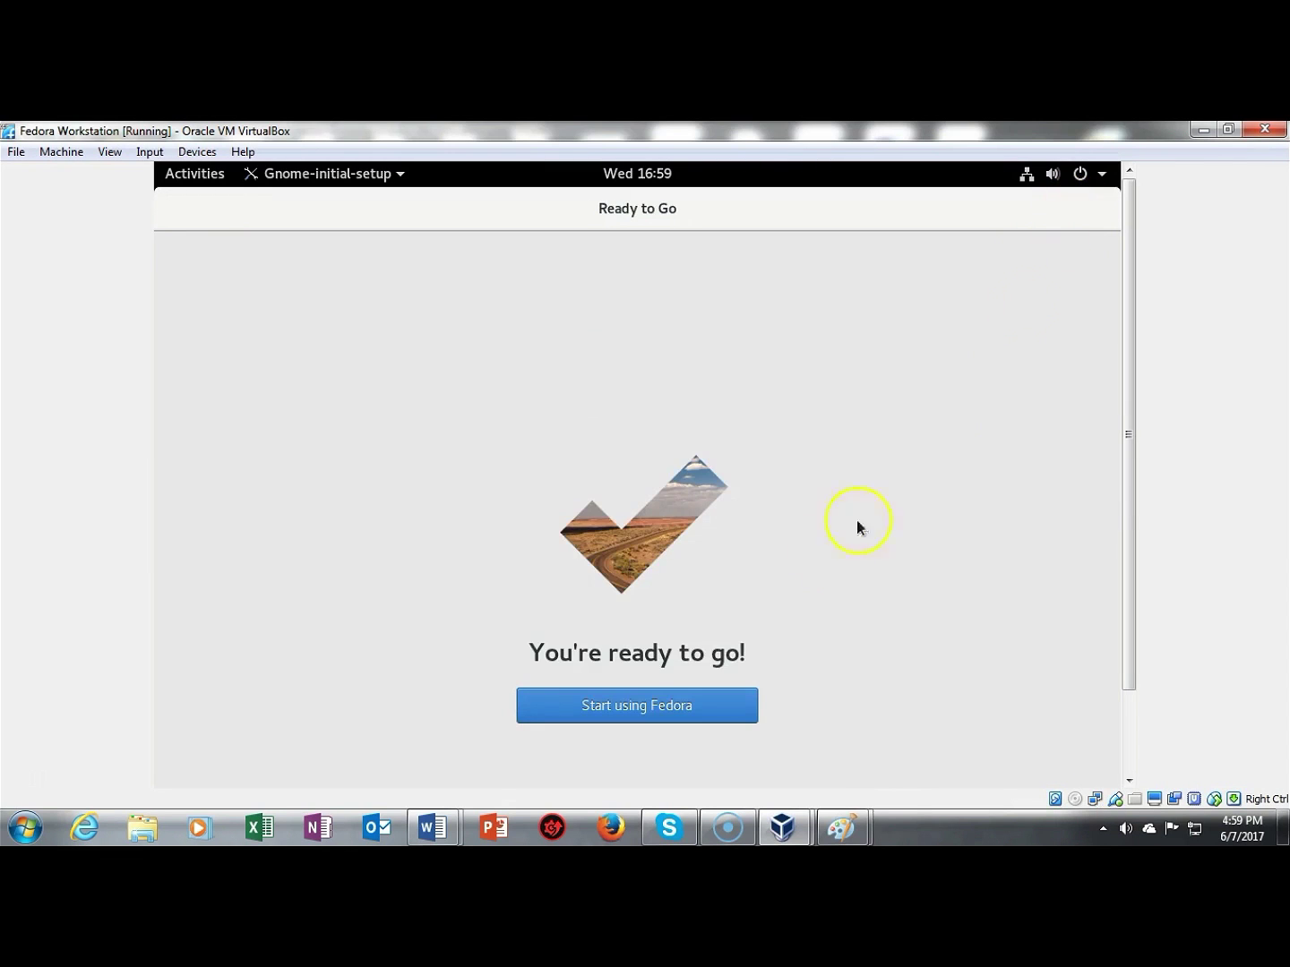
left_click(602, 709)
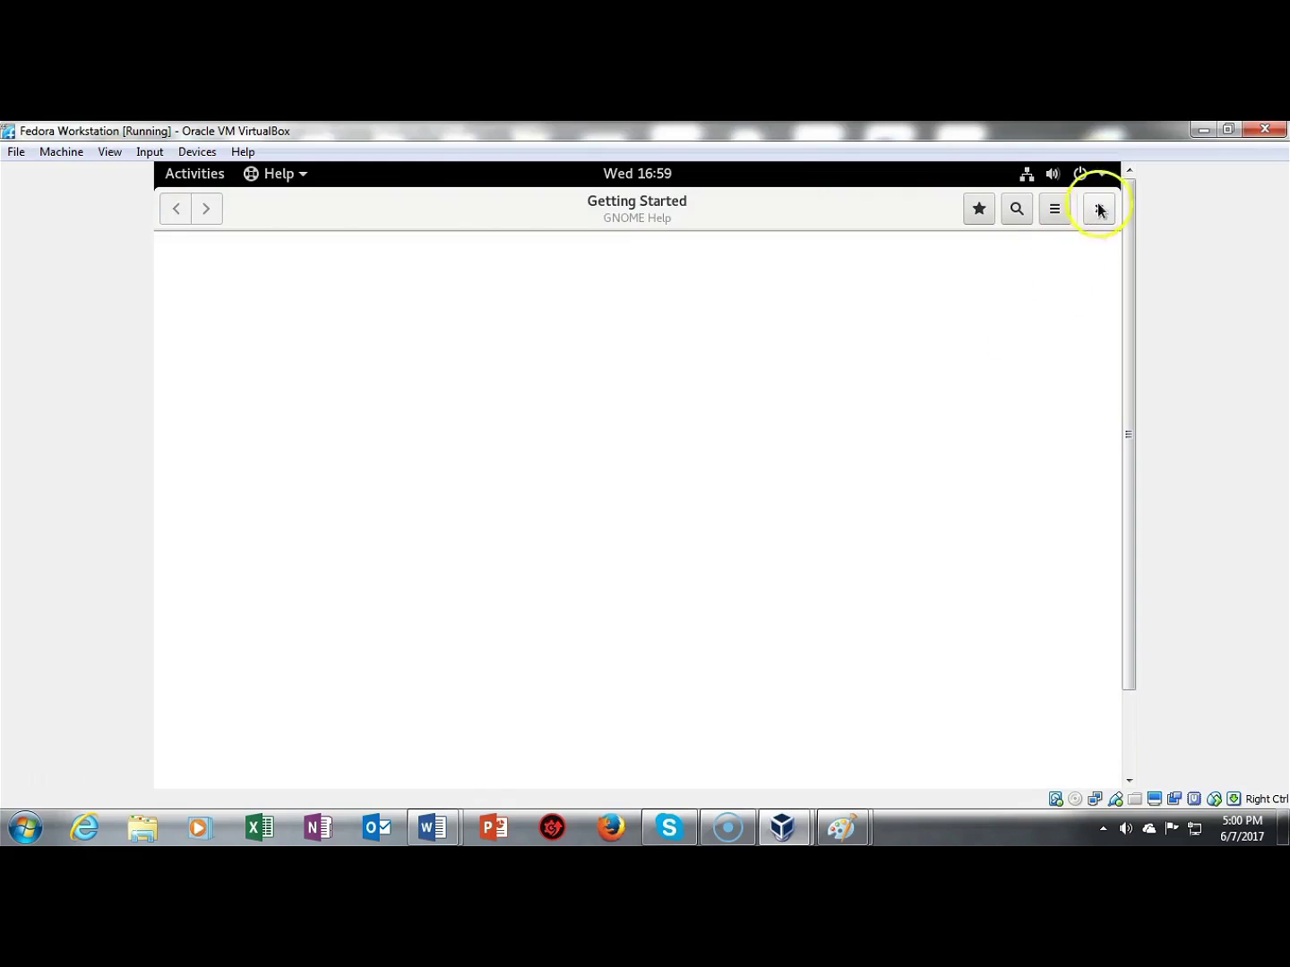
Step: Close Help, launch Terminal via an Activities search for 'term', confirm the root prompt, close it
left_click(1099, 210)
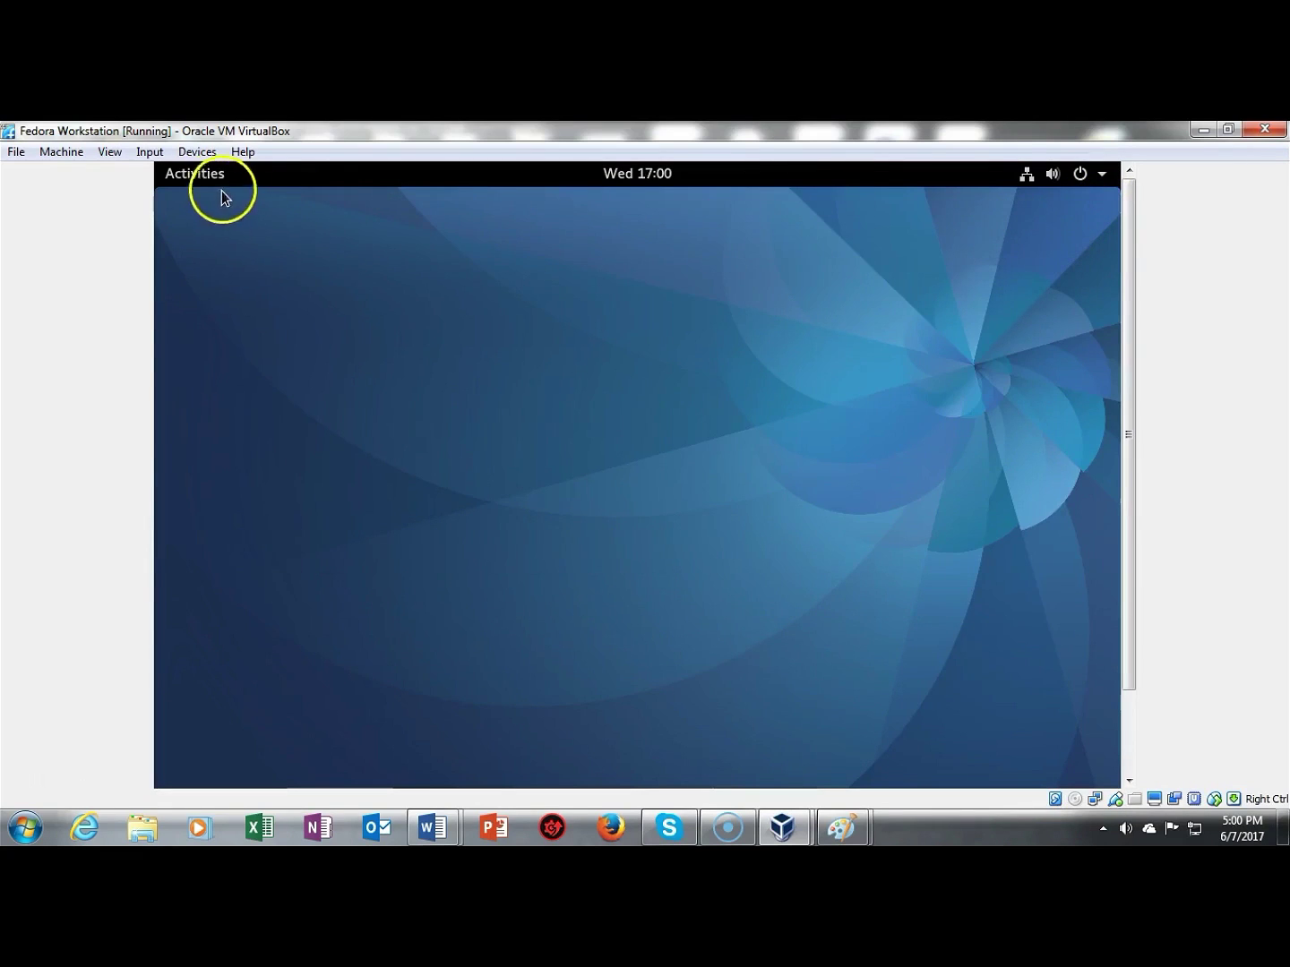
left_click(197, 176)
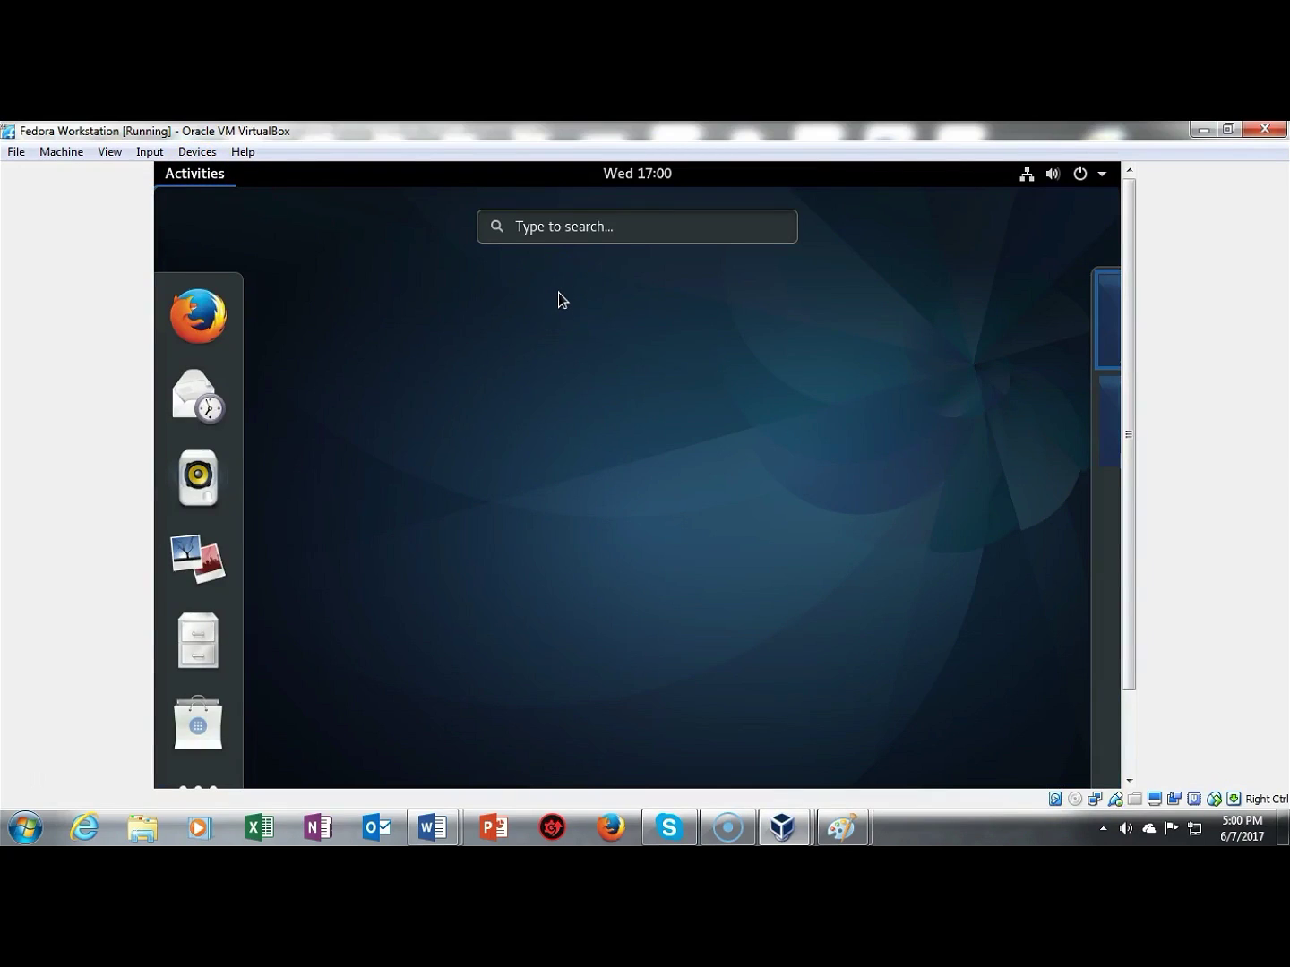
left_click(572, 225)
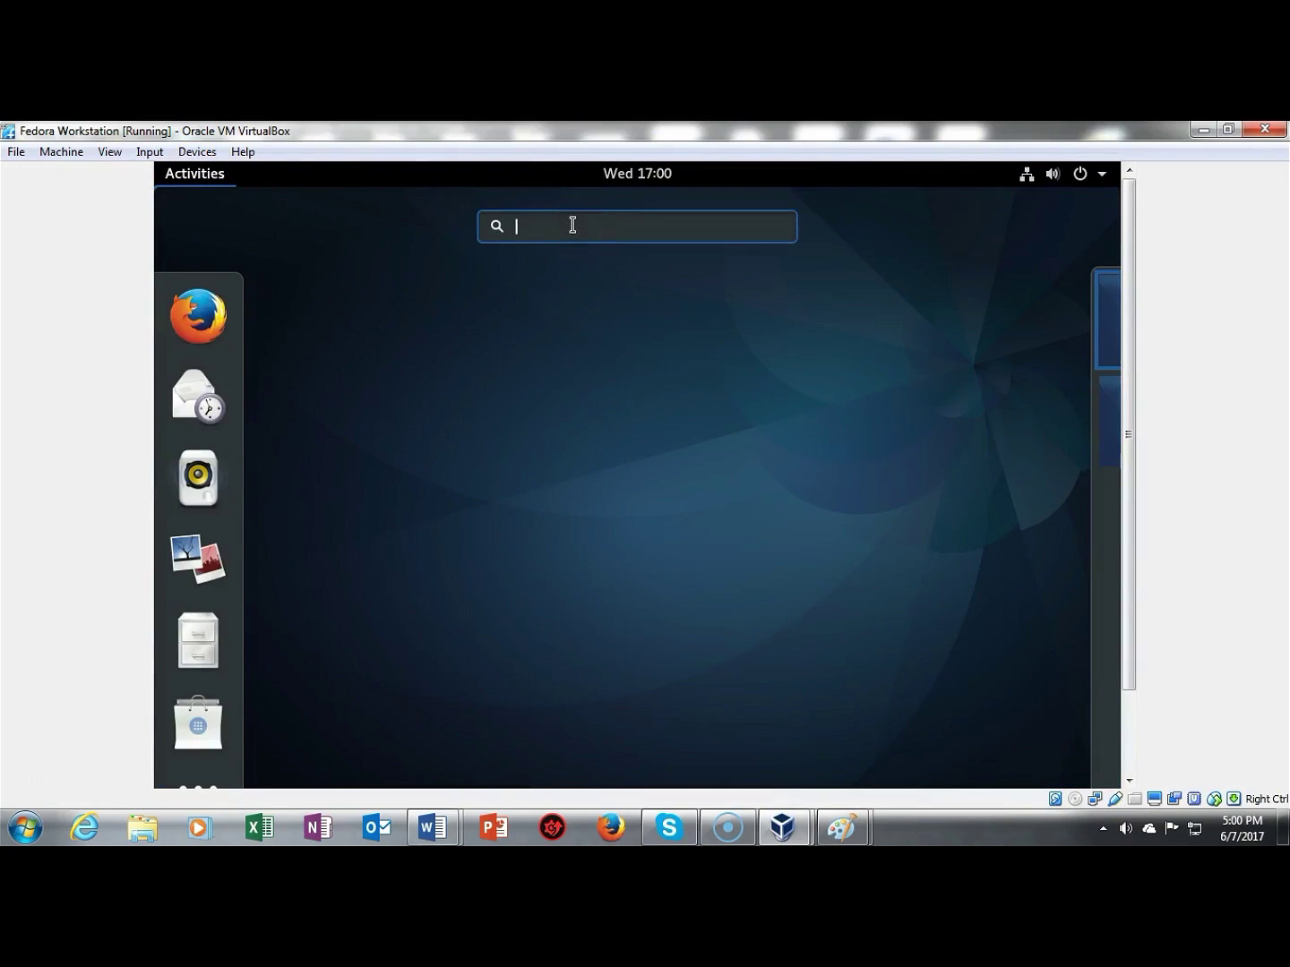
type("term")
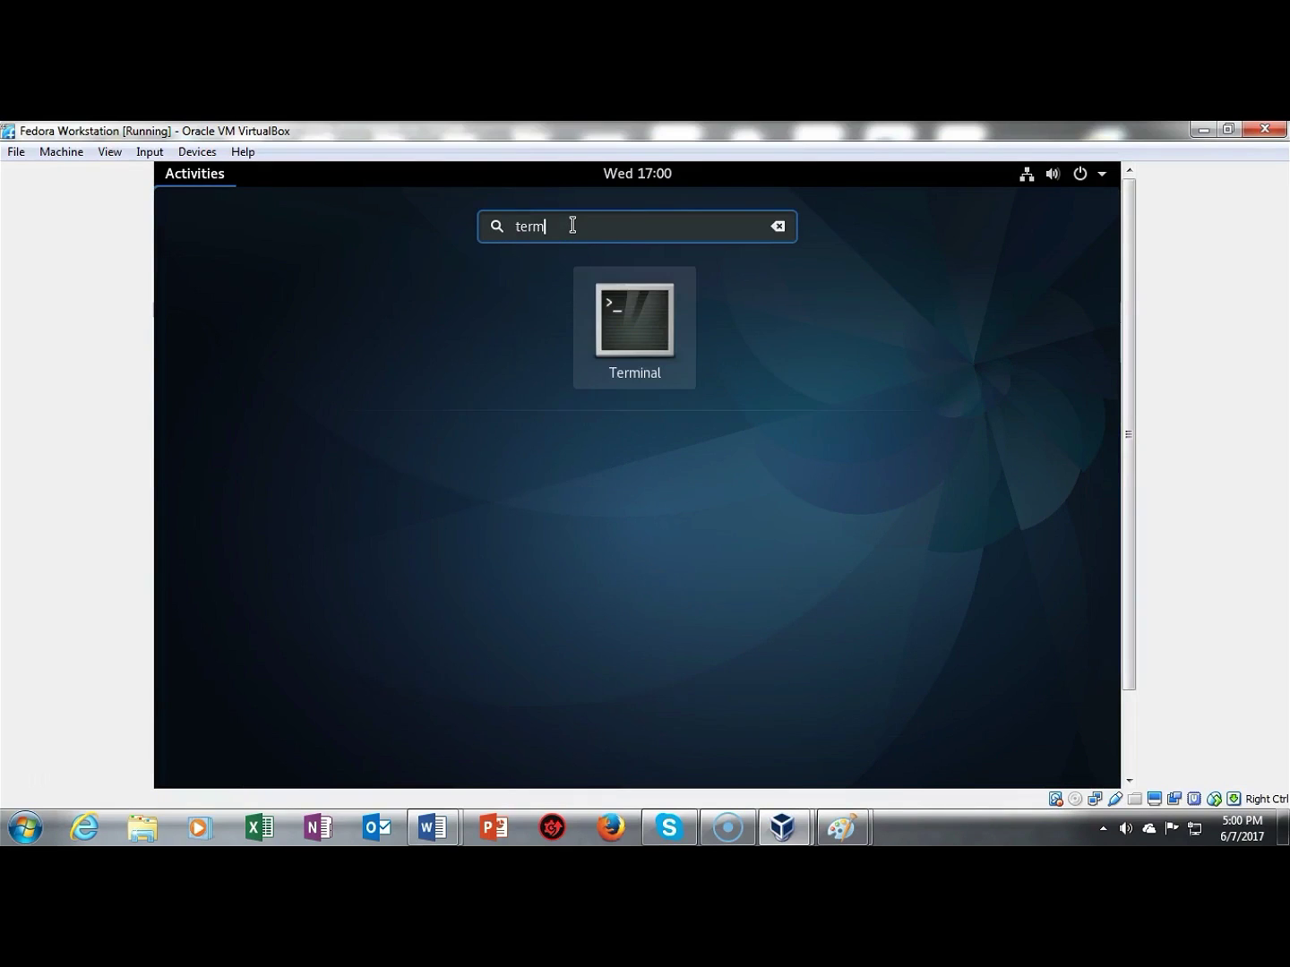
left_click(641, 321)
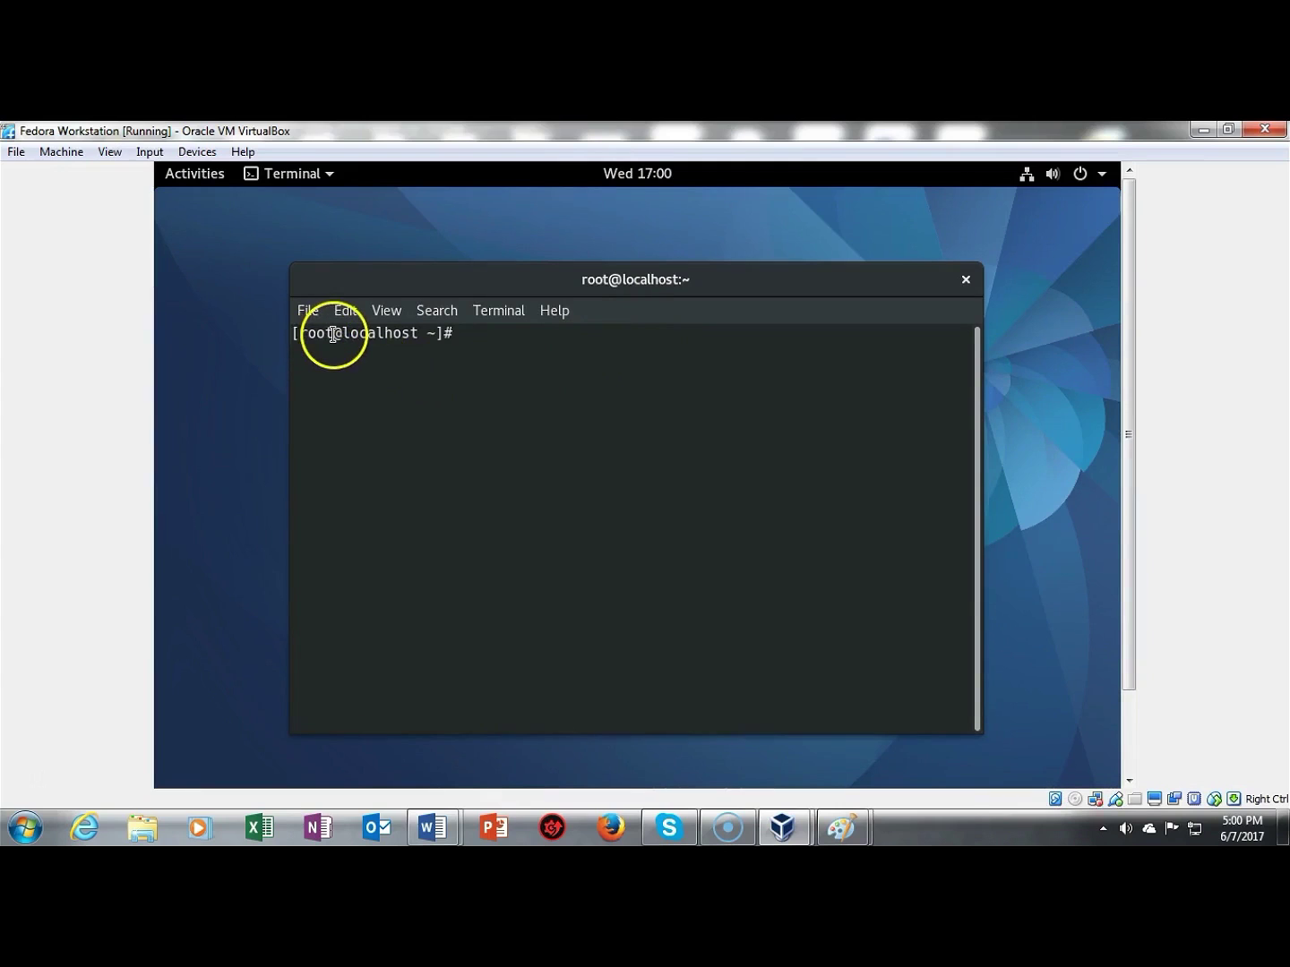
left_click_drag(335, 342, 308, 337)
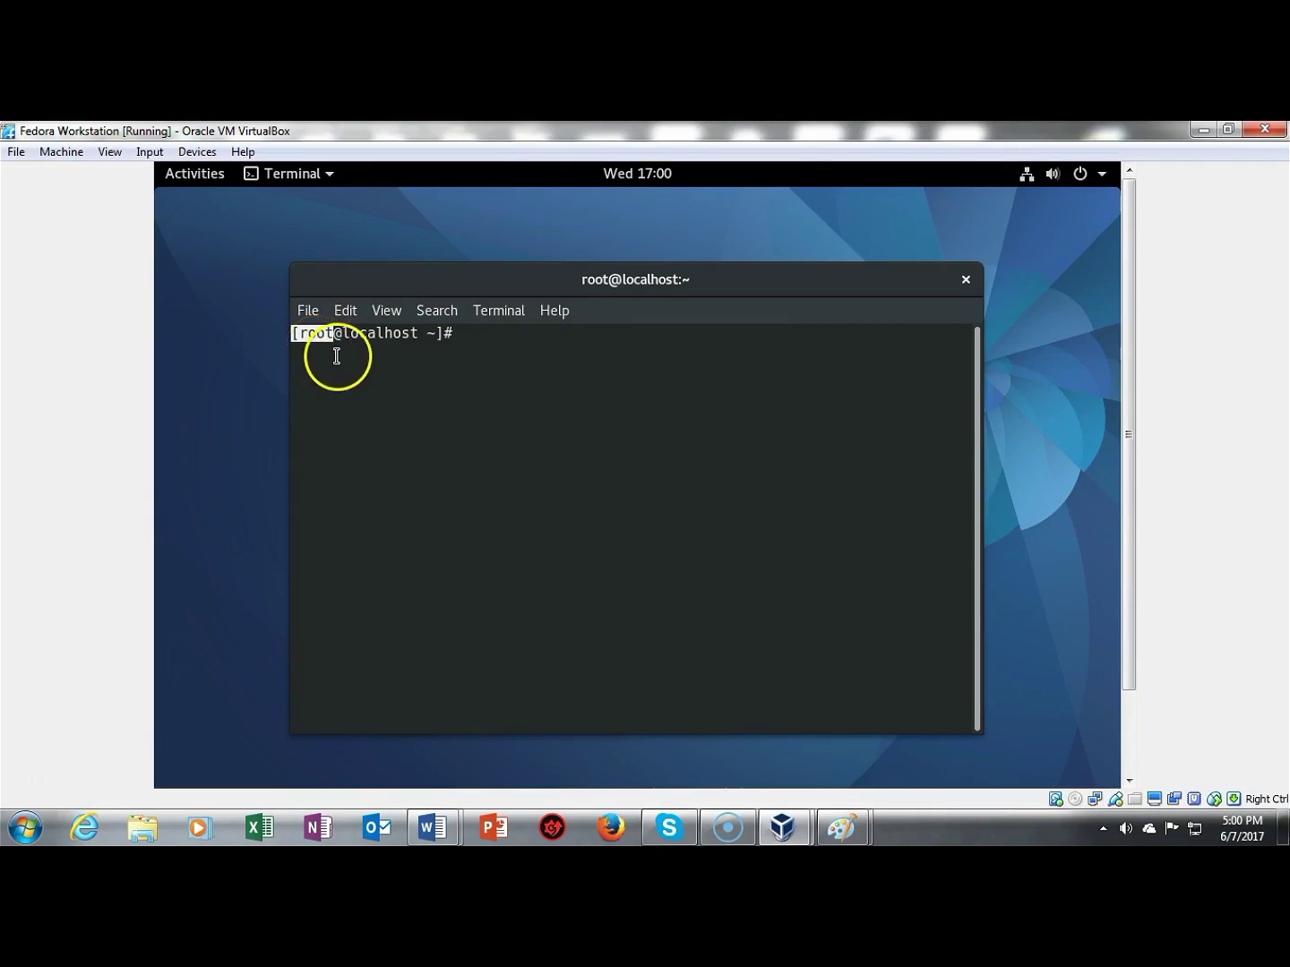
left_click(964, 280)
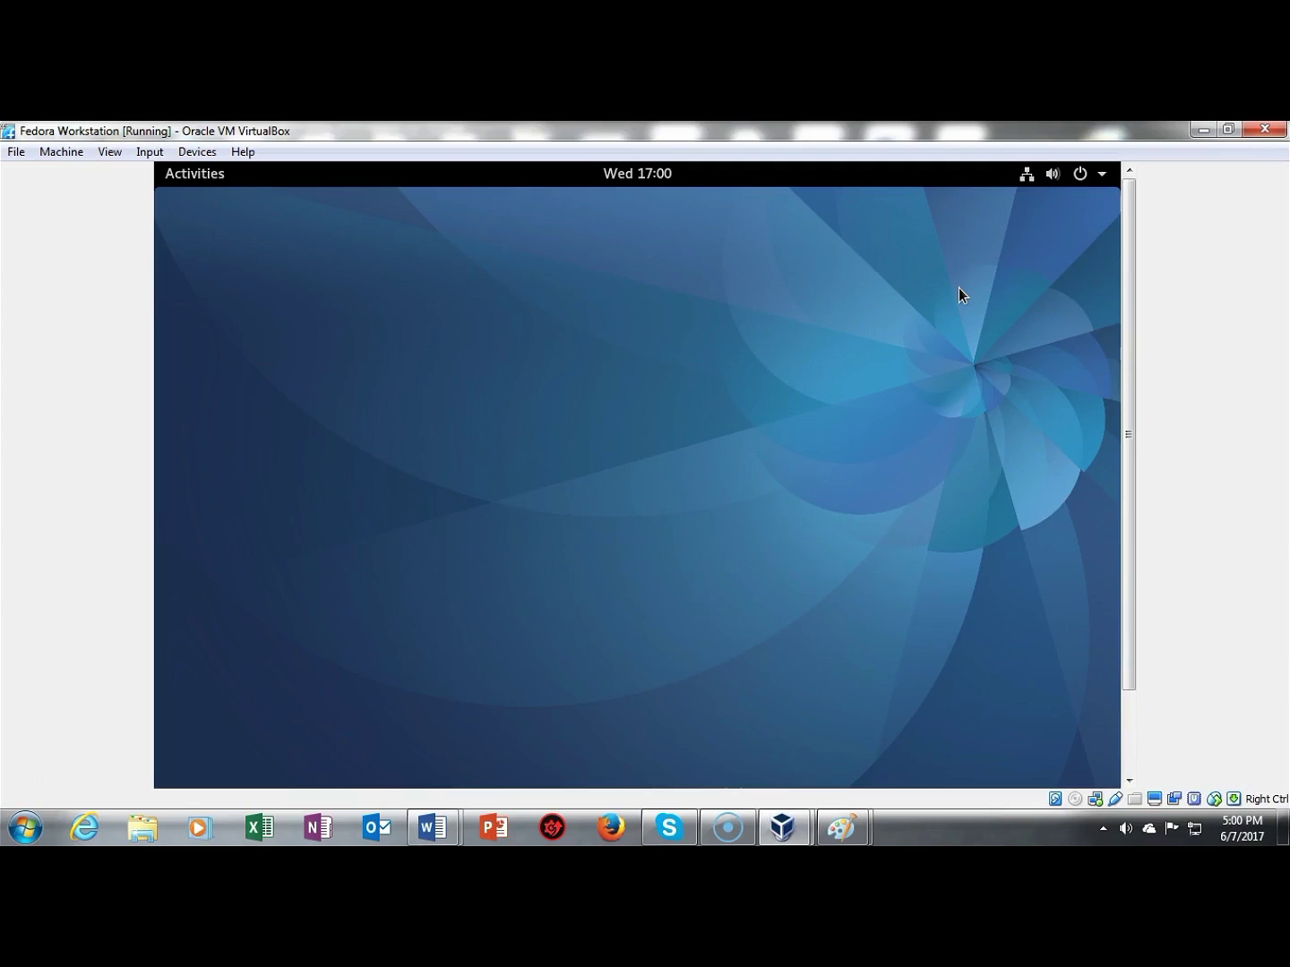
Step: Set Blank screen to Never in Fedora's Power settings, then close Settings
left_click(1077, 176)
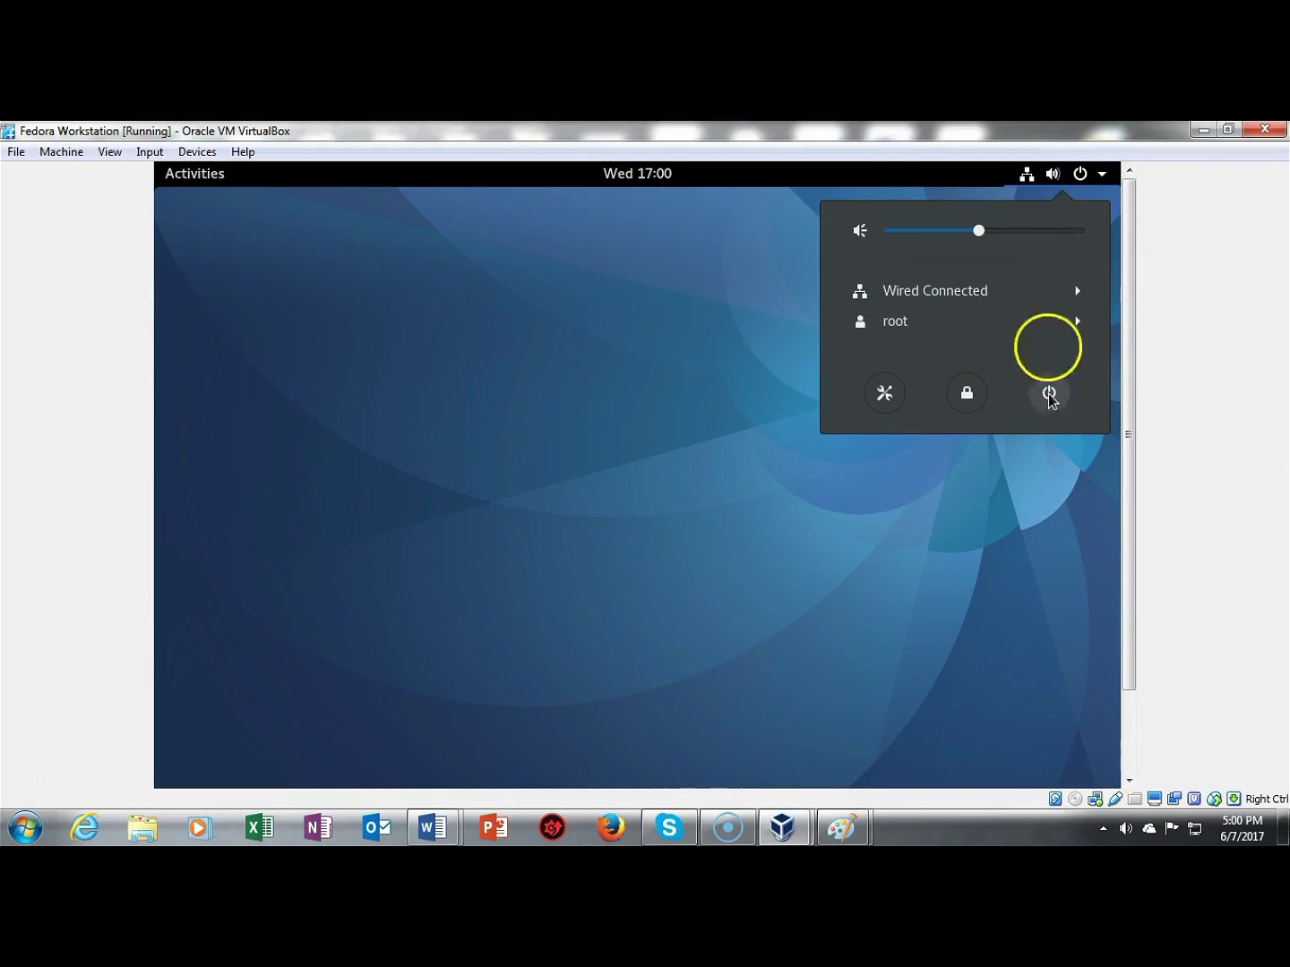
left_click(883, 394)
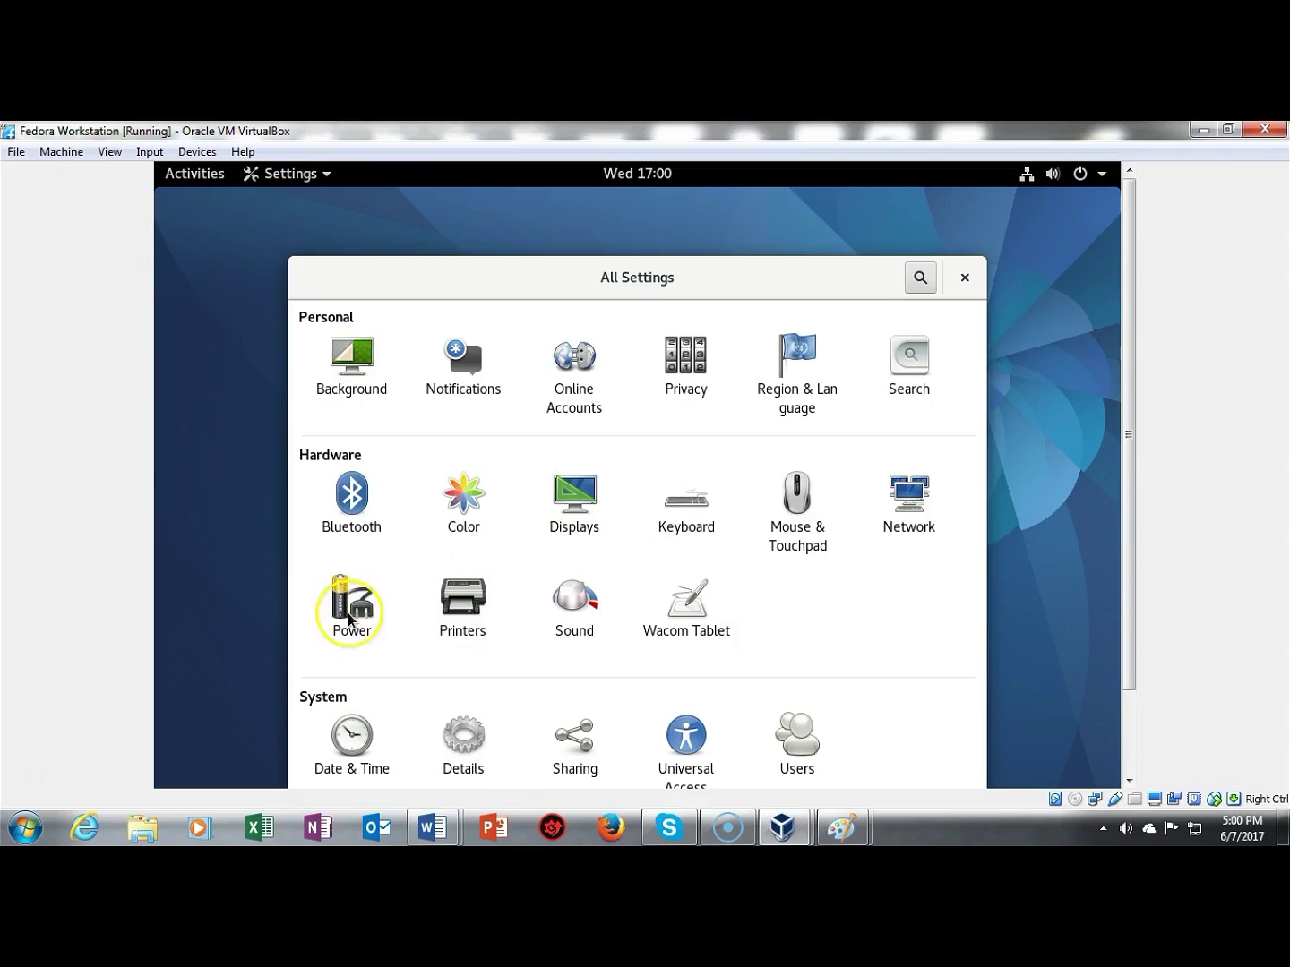
left_click(350, 608)
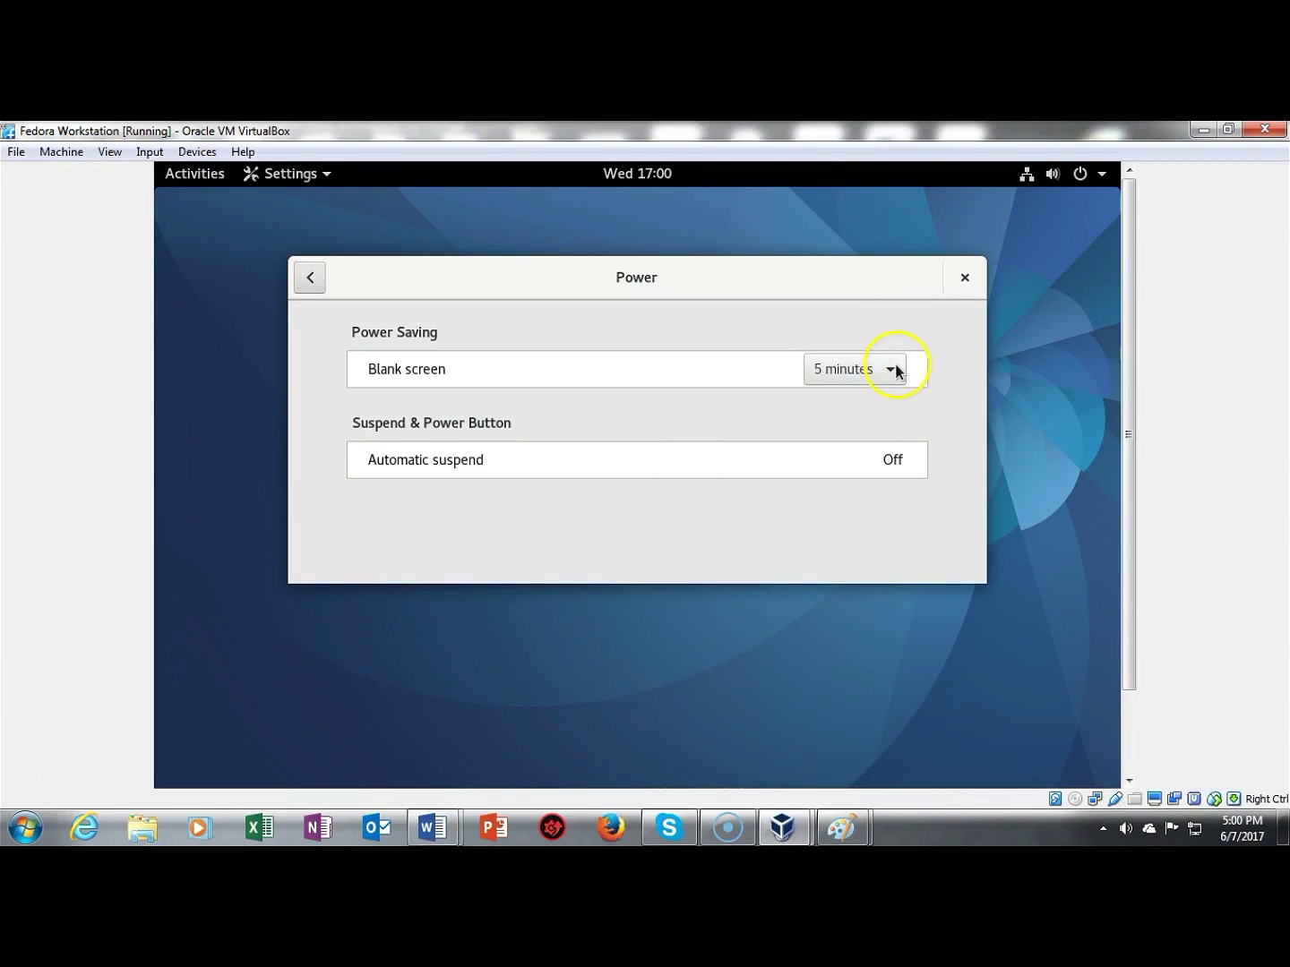
left_click(895, 368)
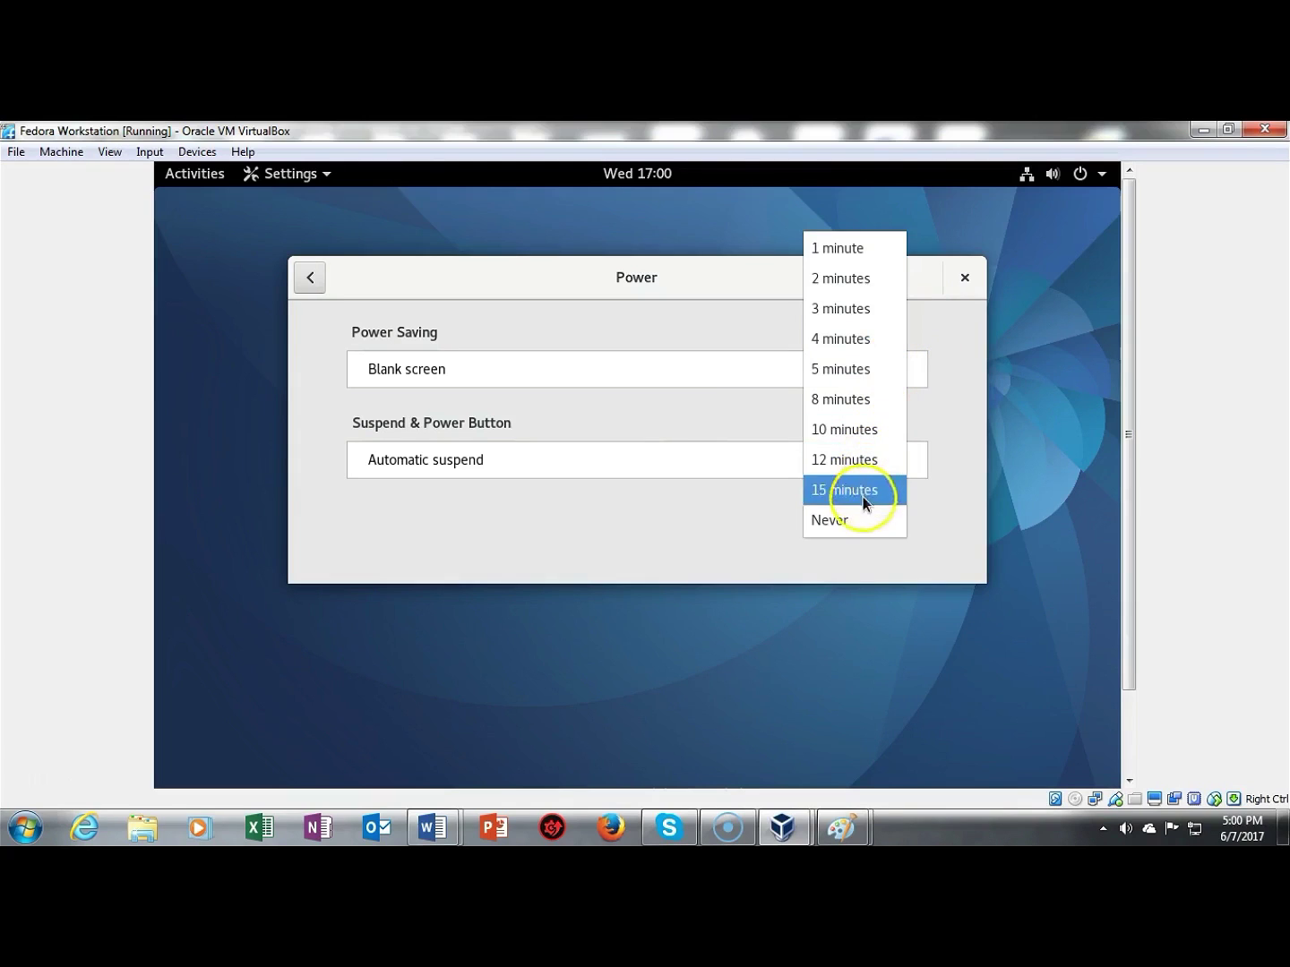
left_click(856, 520)
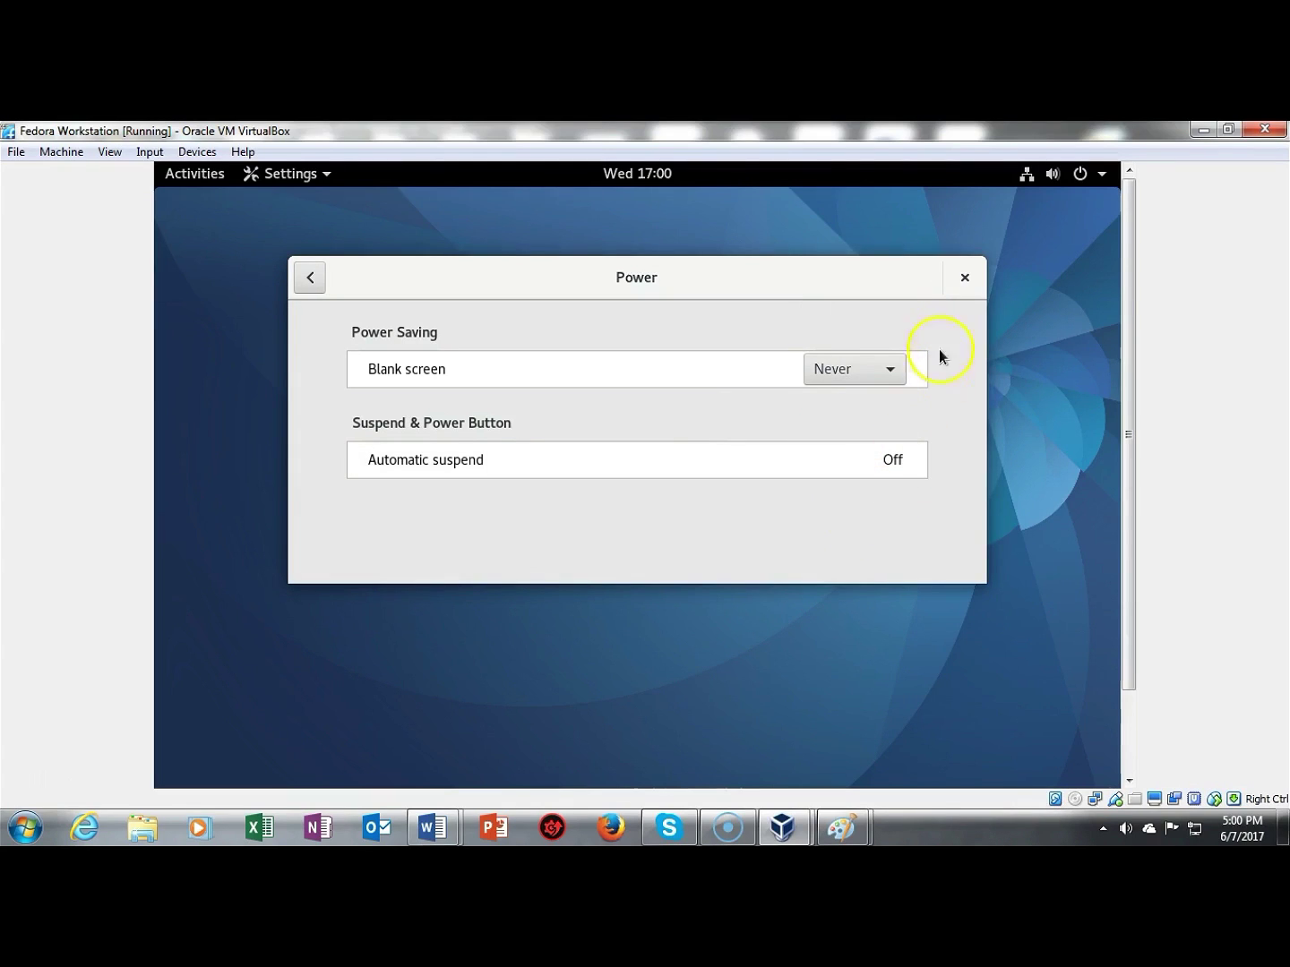
left_click(960, 278)
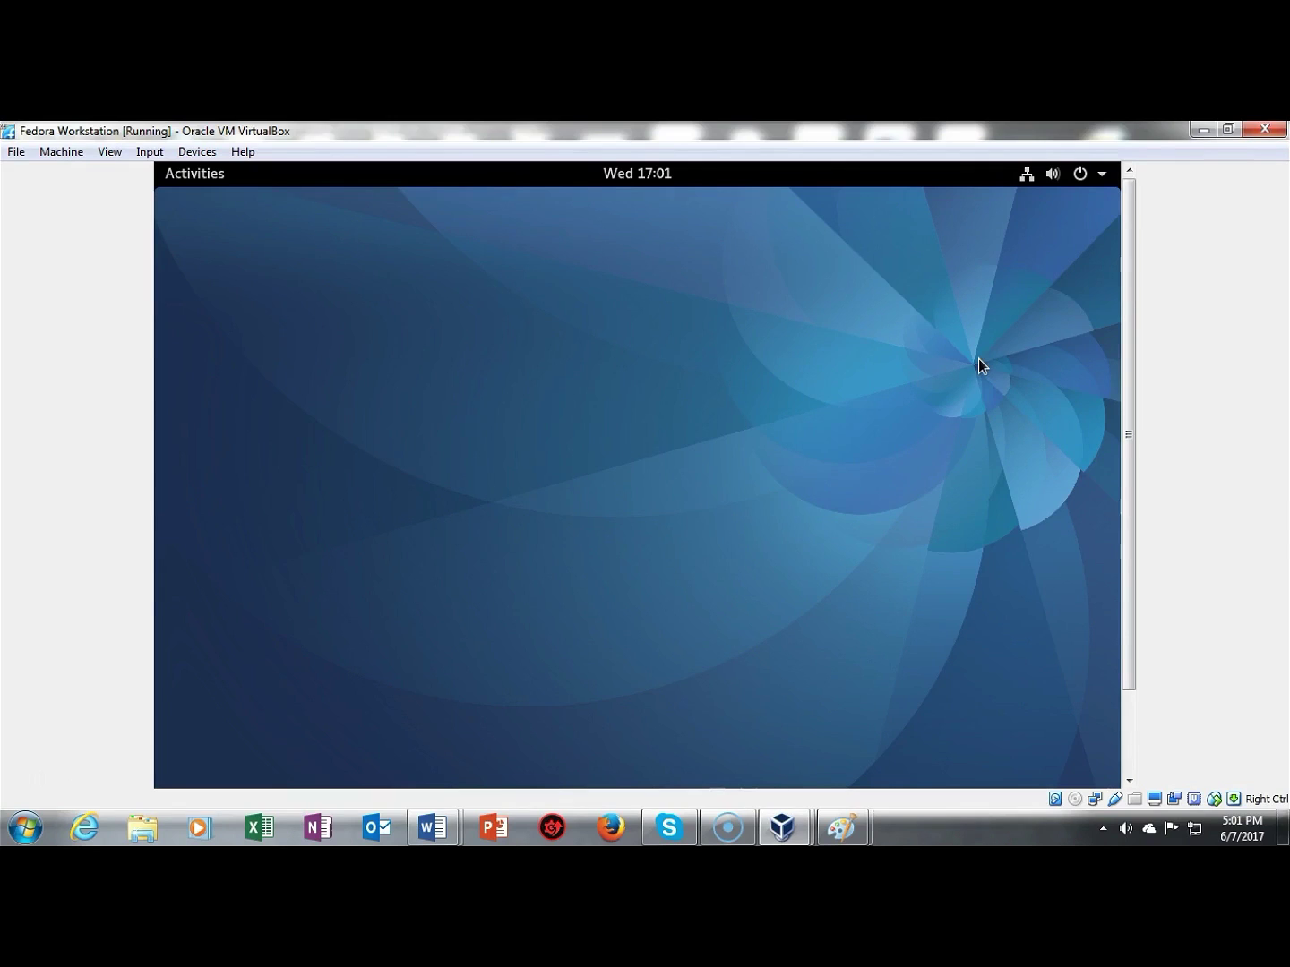
Step: Cancel closing the VirtualBox window and restart the Fedora guest from its system menu
left_click(1262, 134)
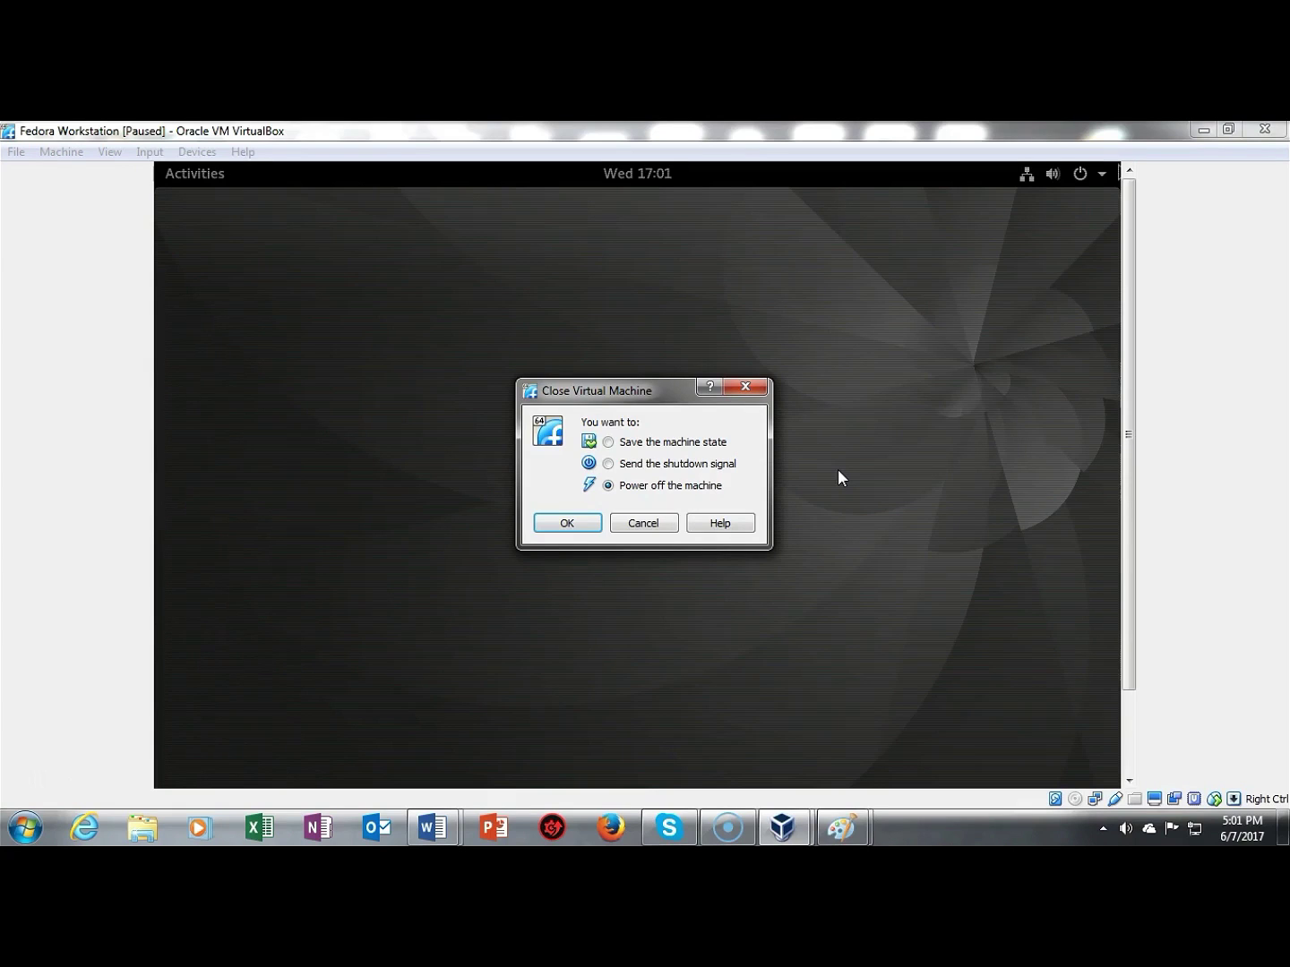
left_click(642, 522)
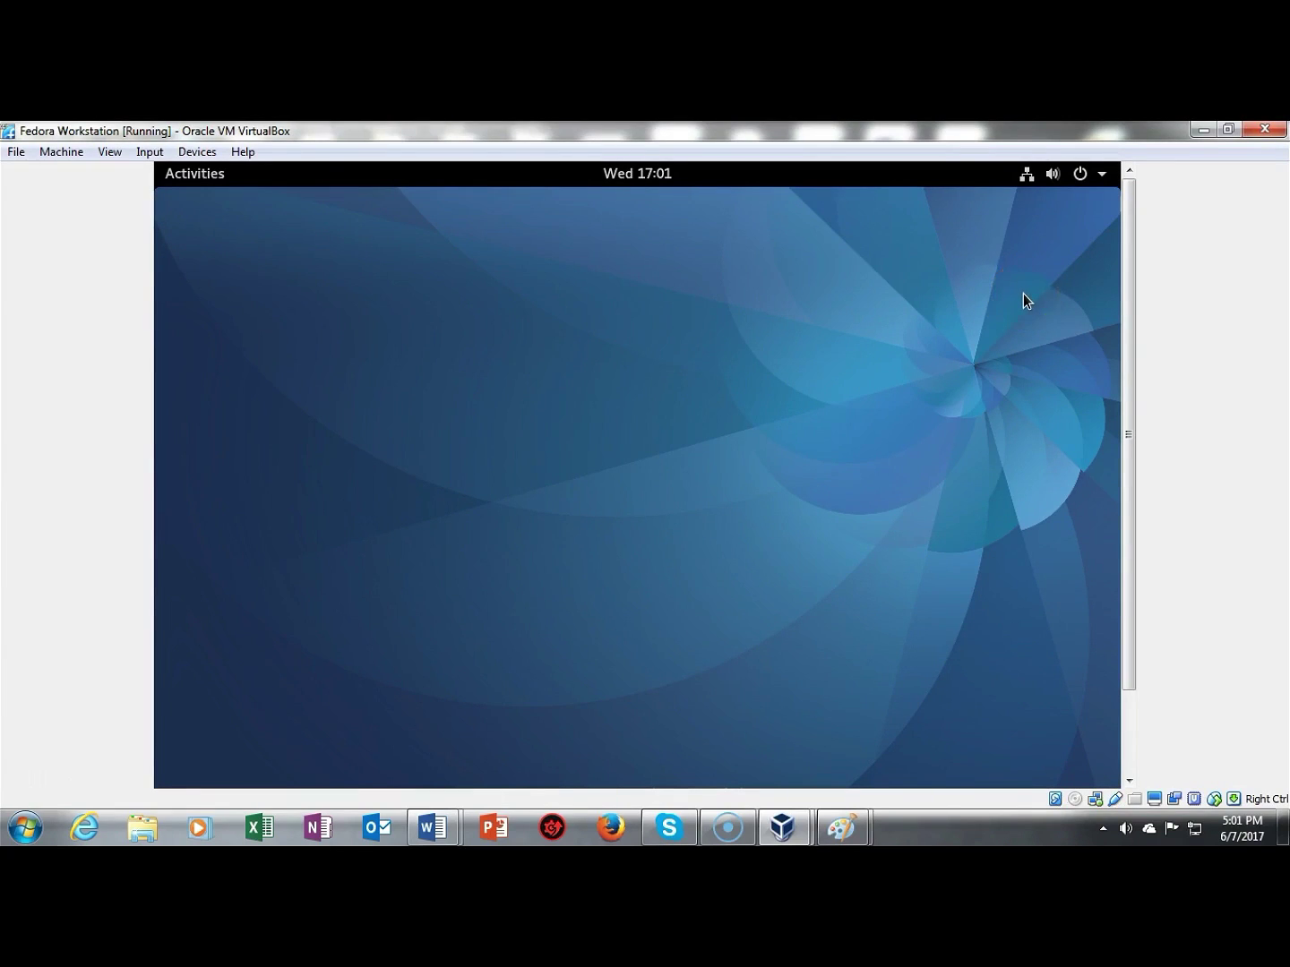
left_click(1080, 179)
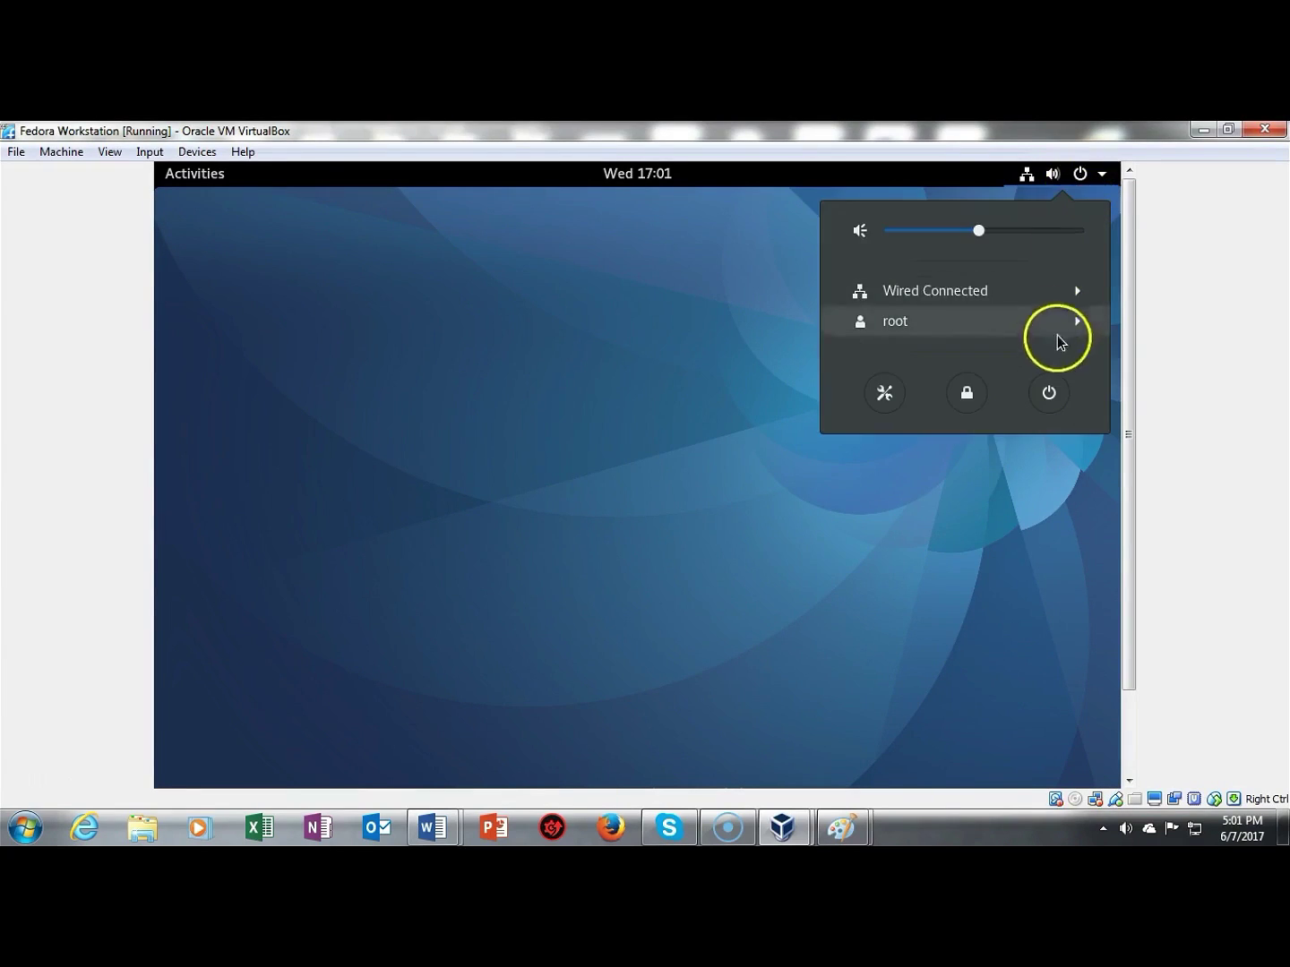
left_click(1050, 394)
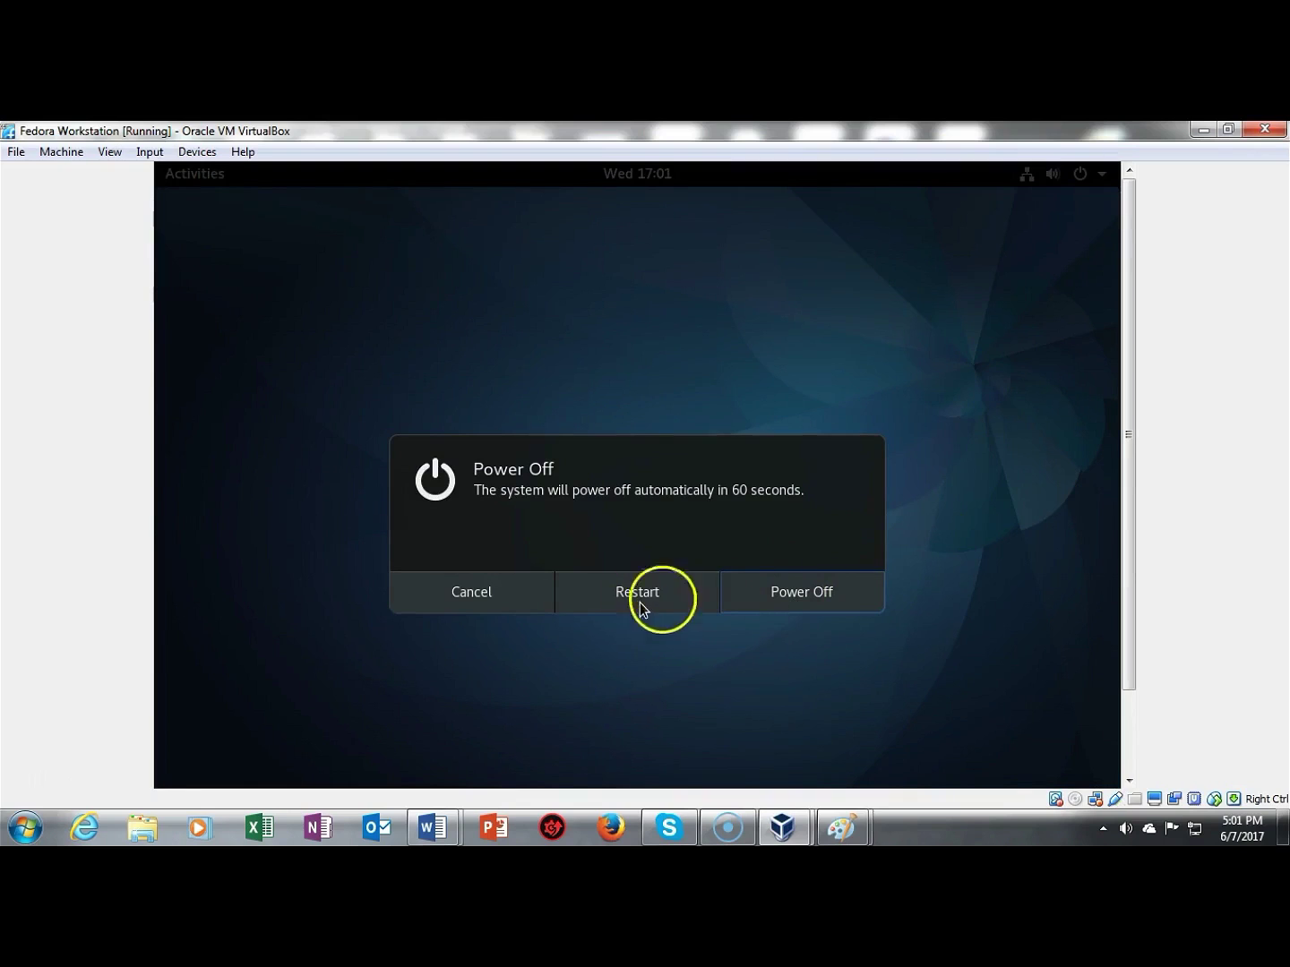
left_click(818, 594)
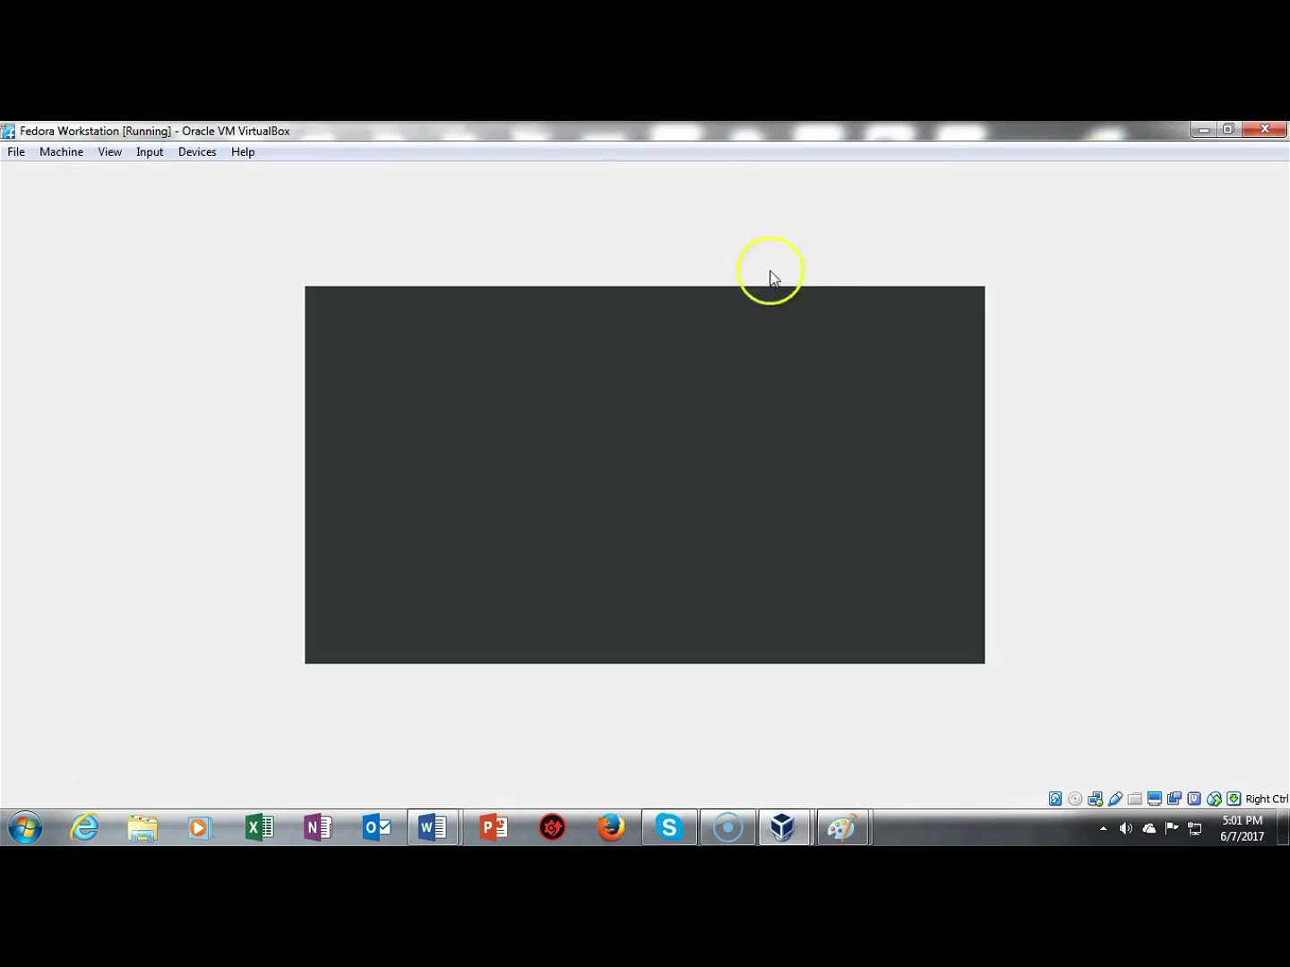
left_click(42, 783)
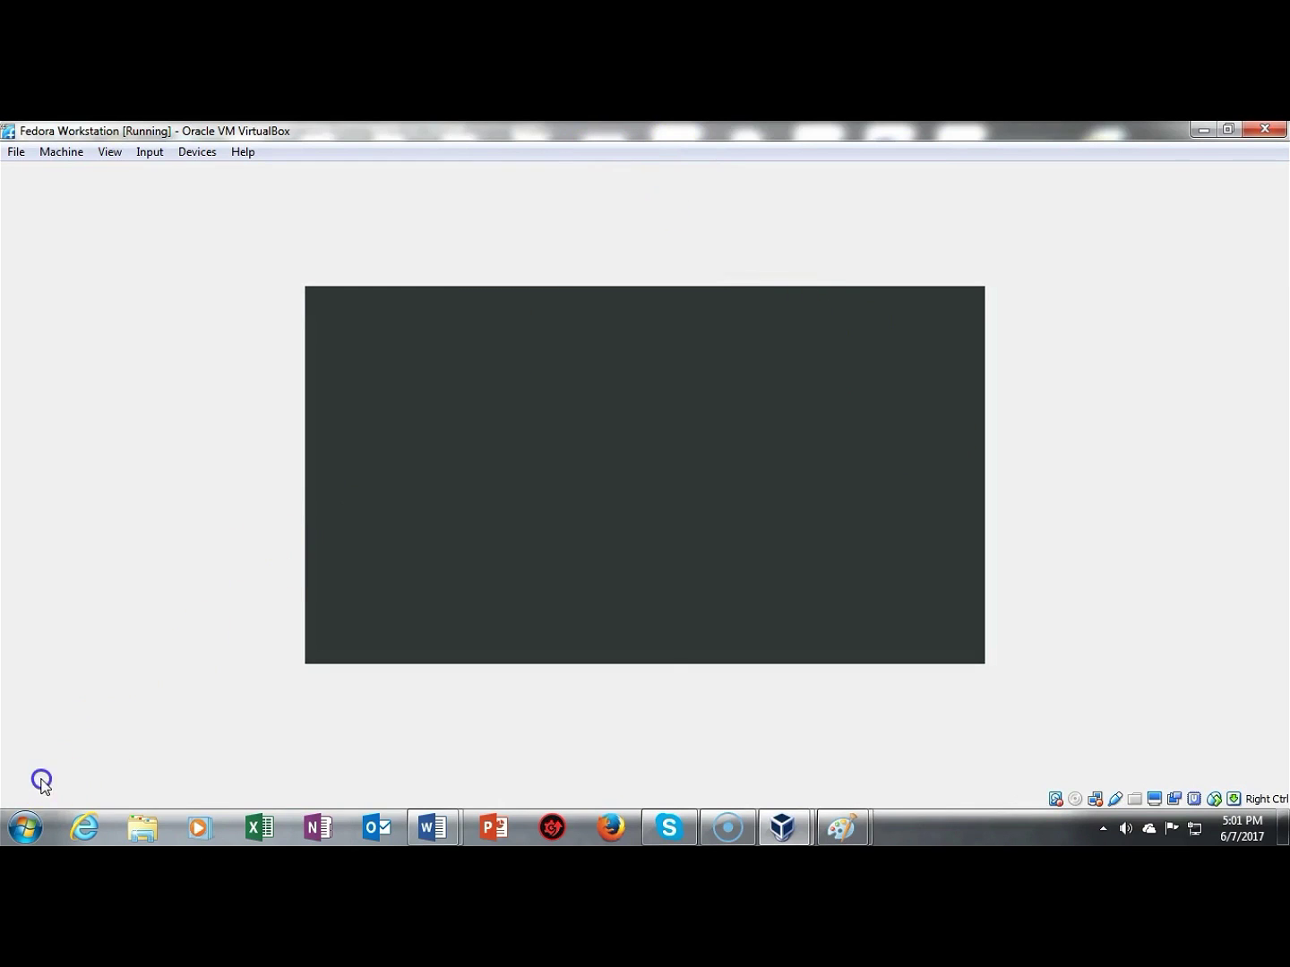